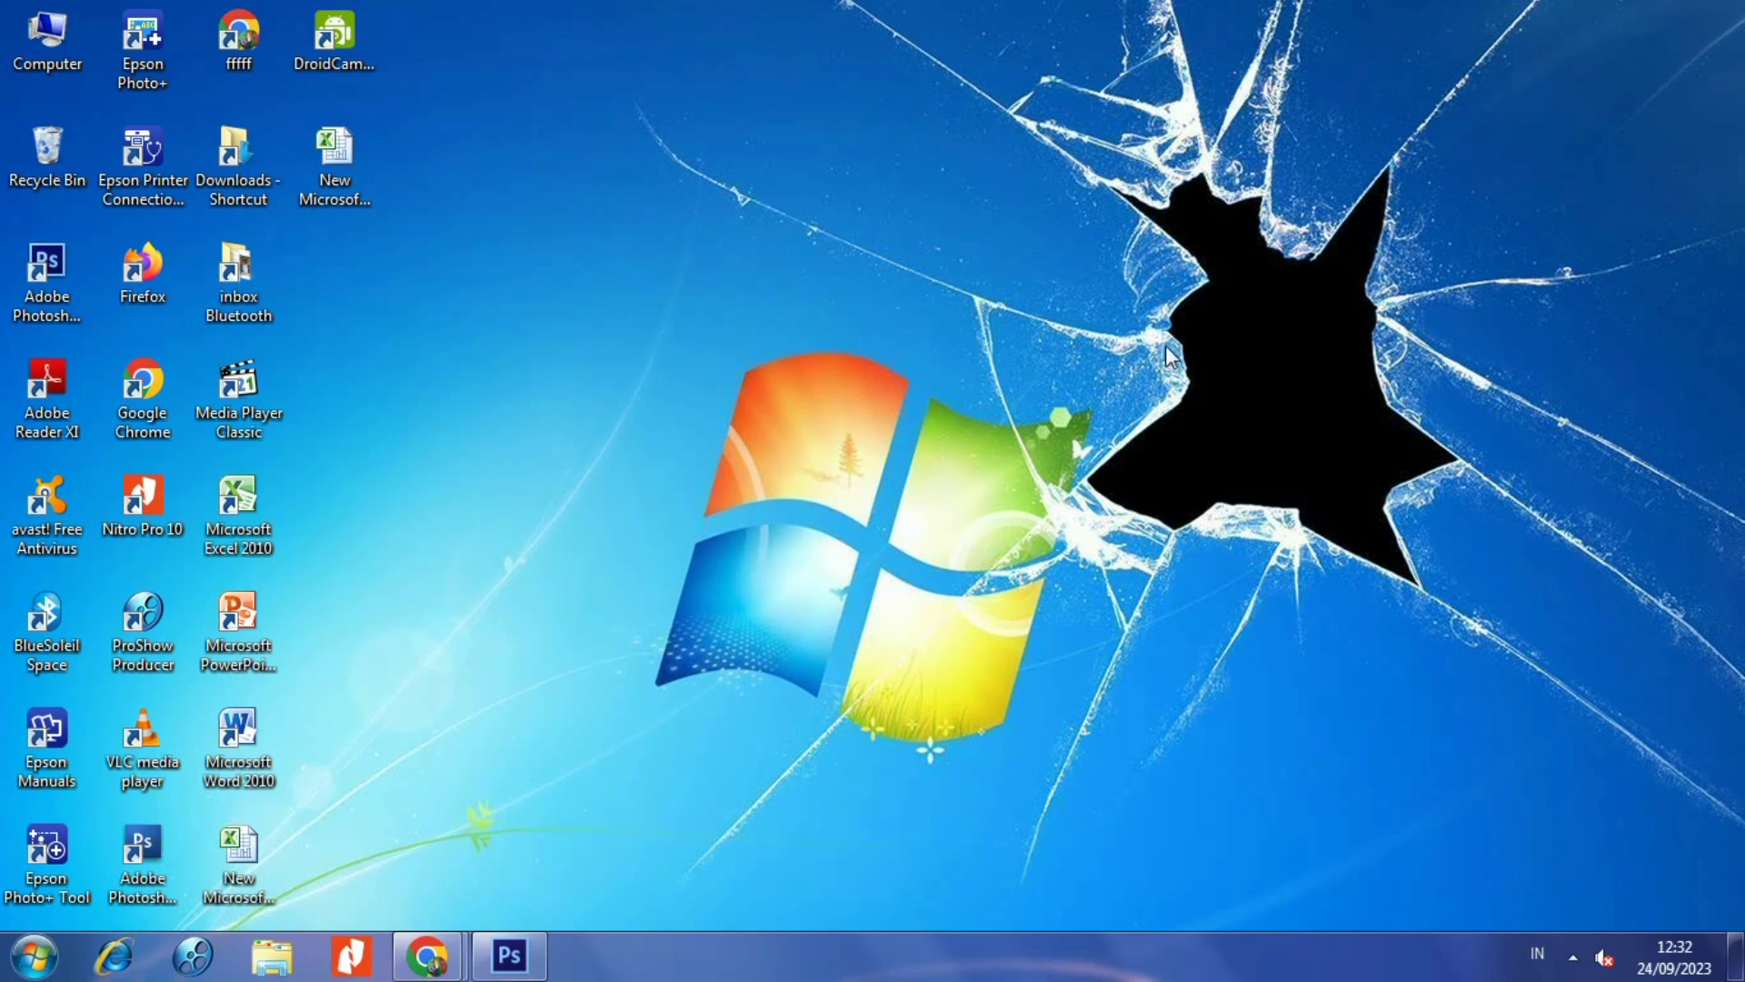
- Bring Photoshop forward and open pexels-photo-590471.jpeg from the Public Downloads folder
click(527, 958)
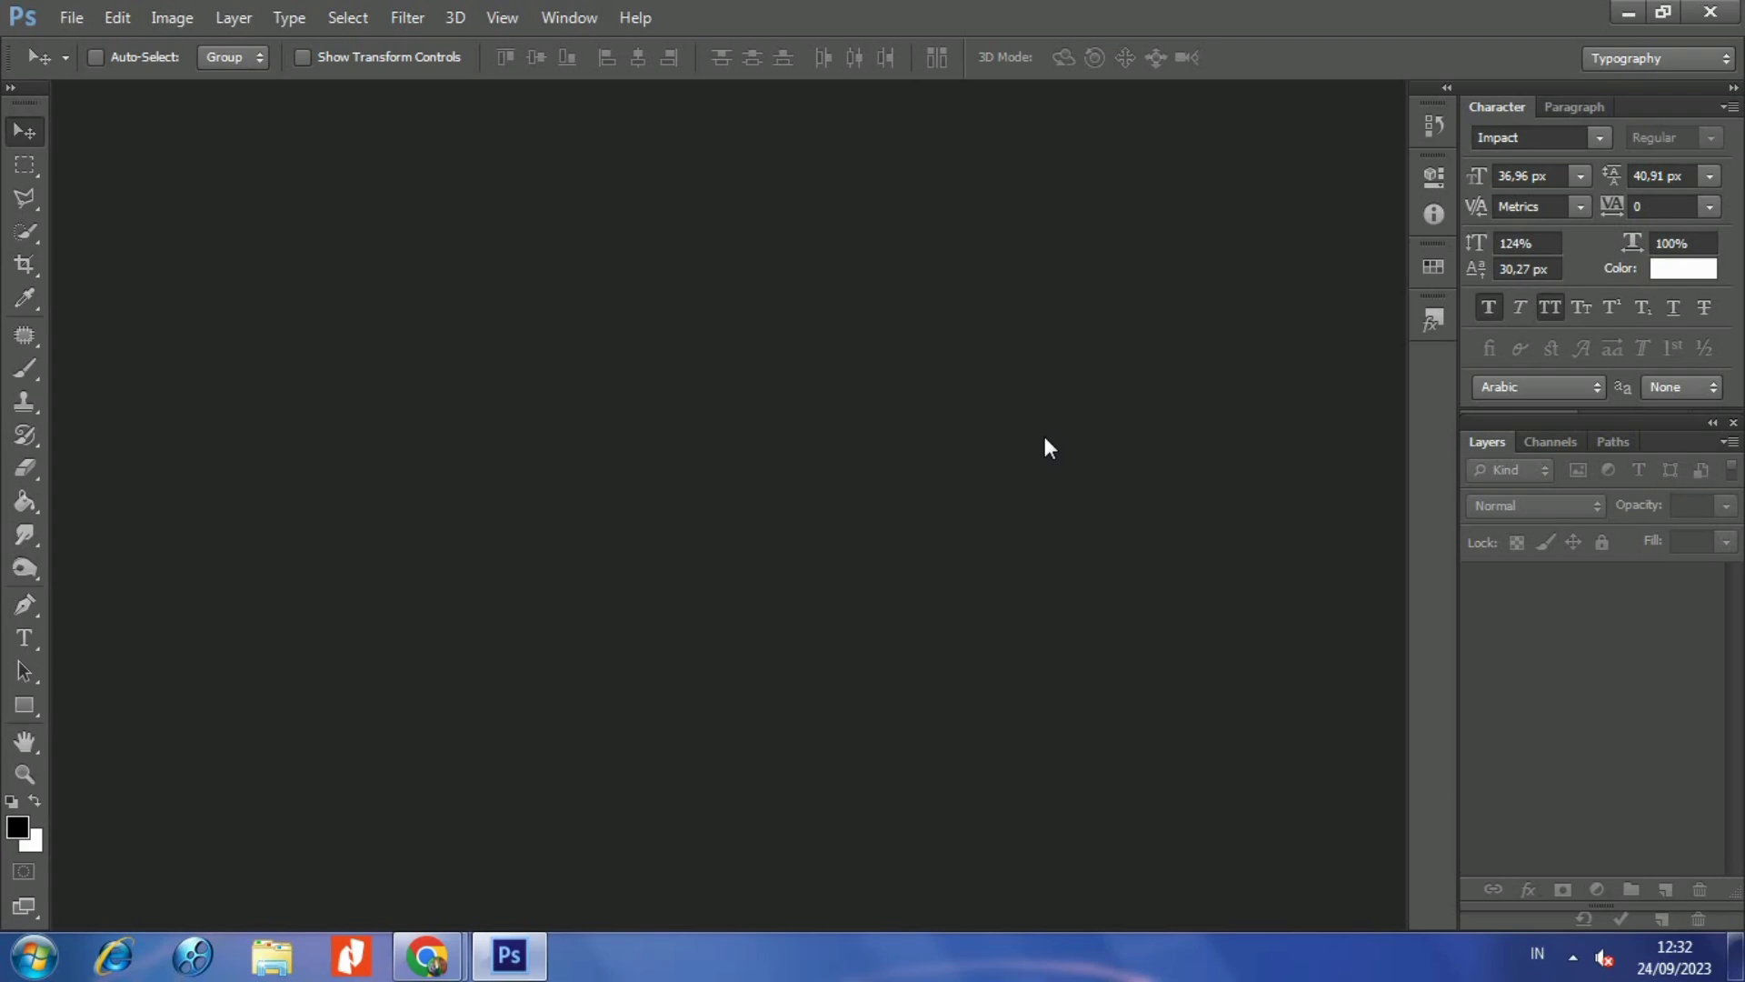
click(75, 30)
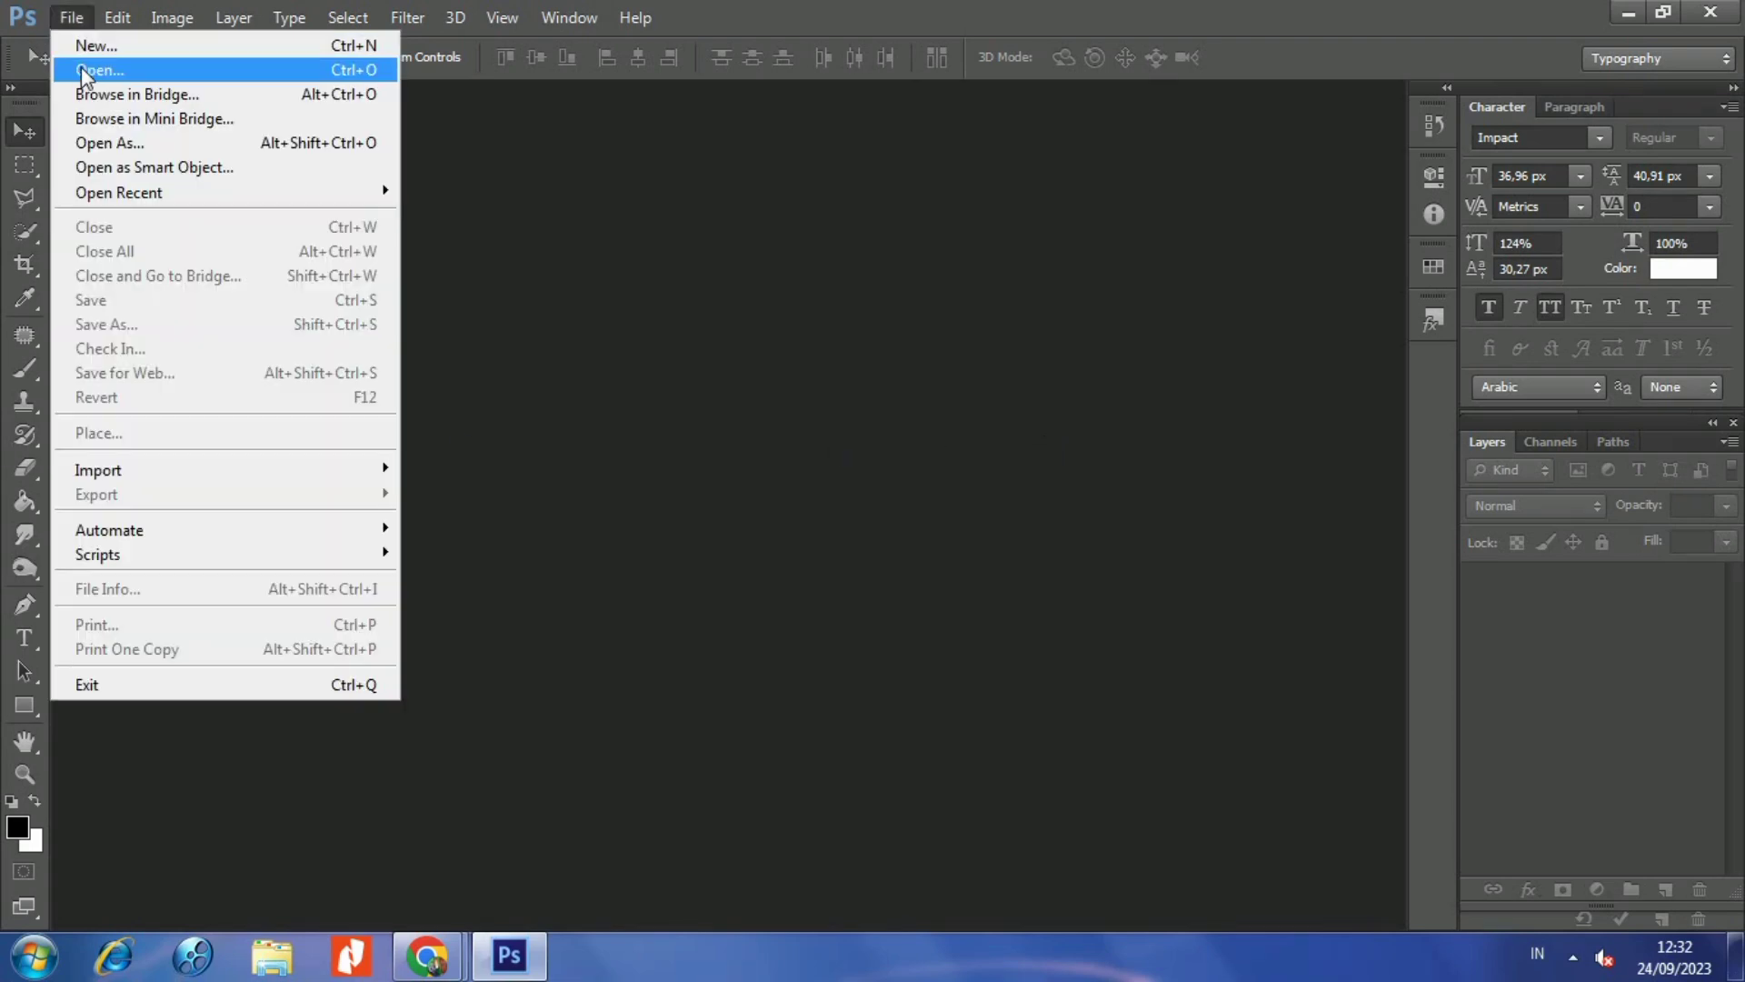
click(82, 69)
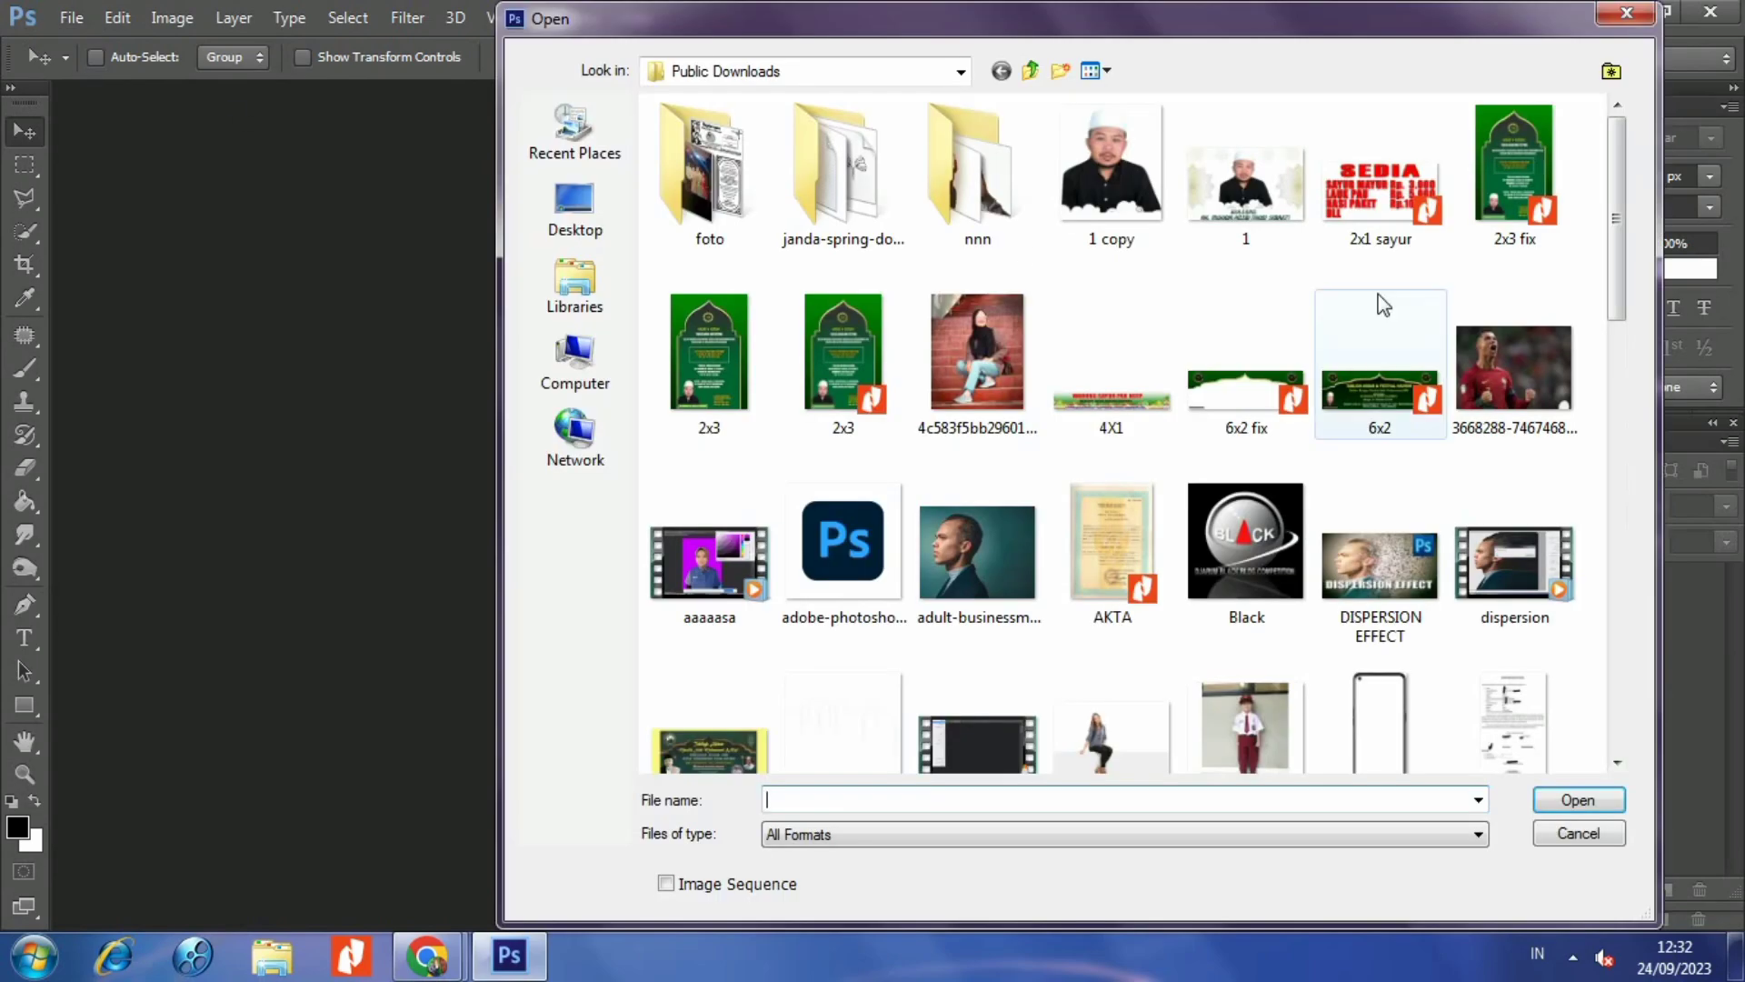
drag(1613, 240, 1629, 434)
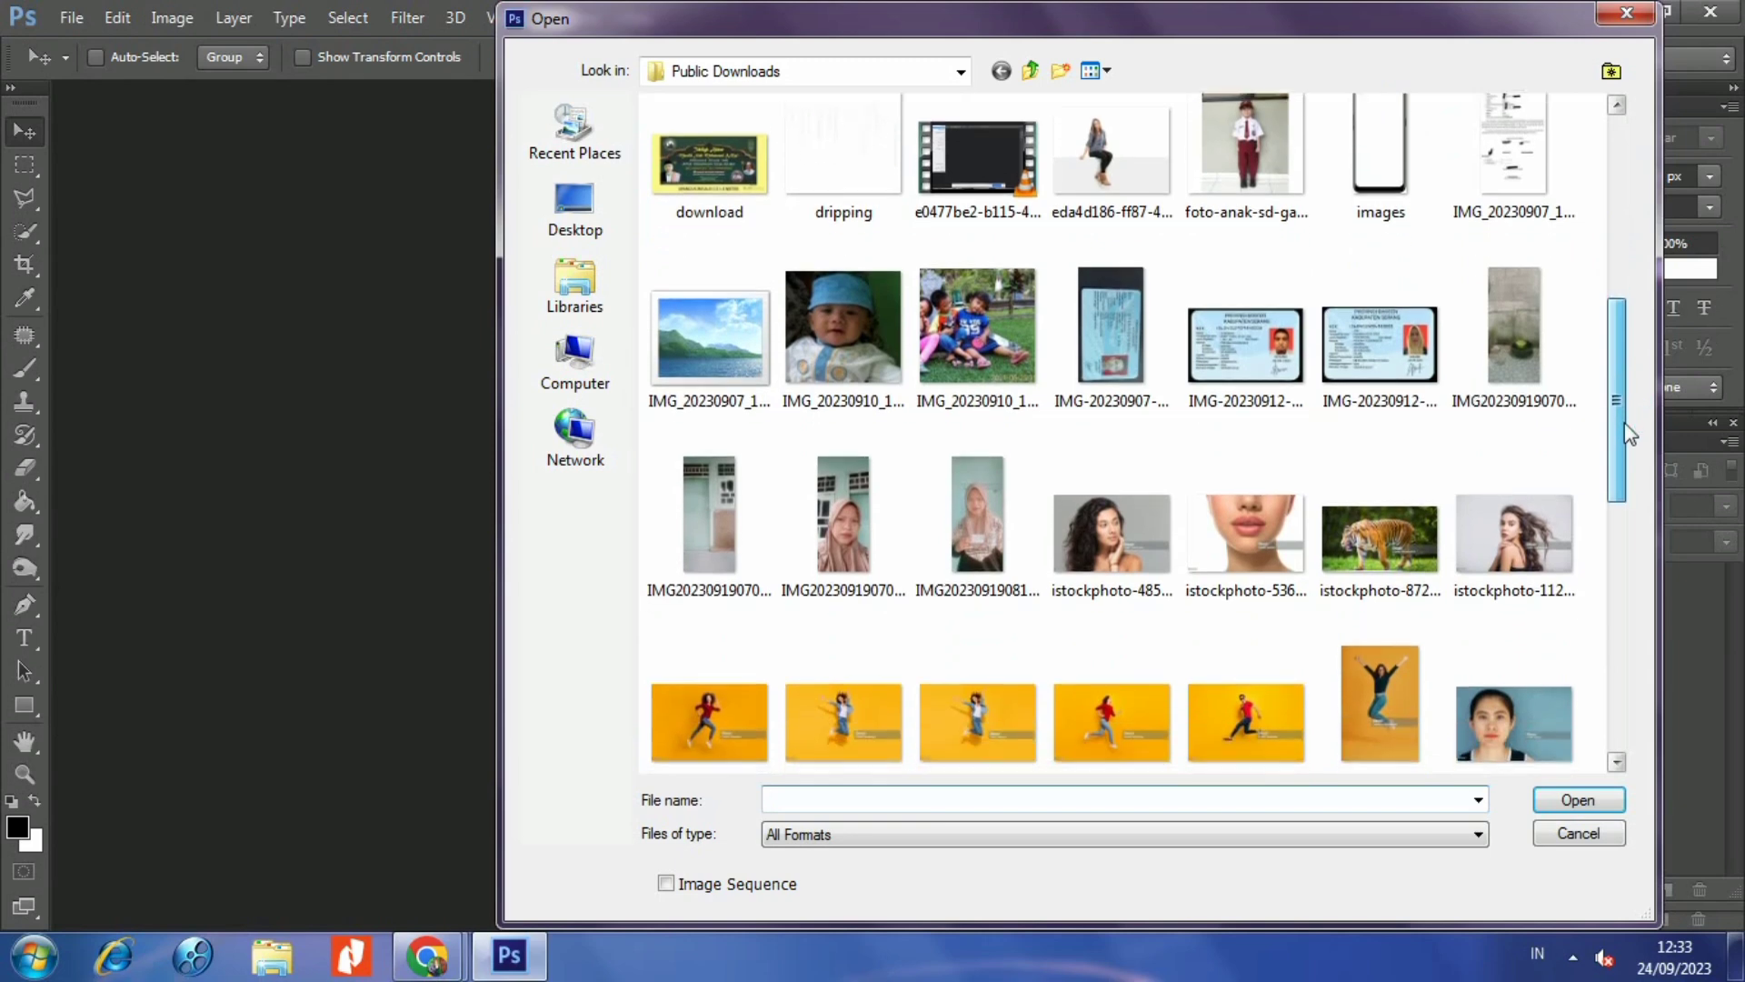
drag(1628, 435, 1640, 577)
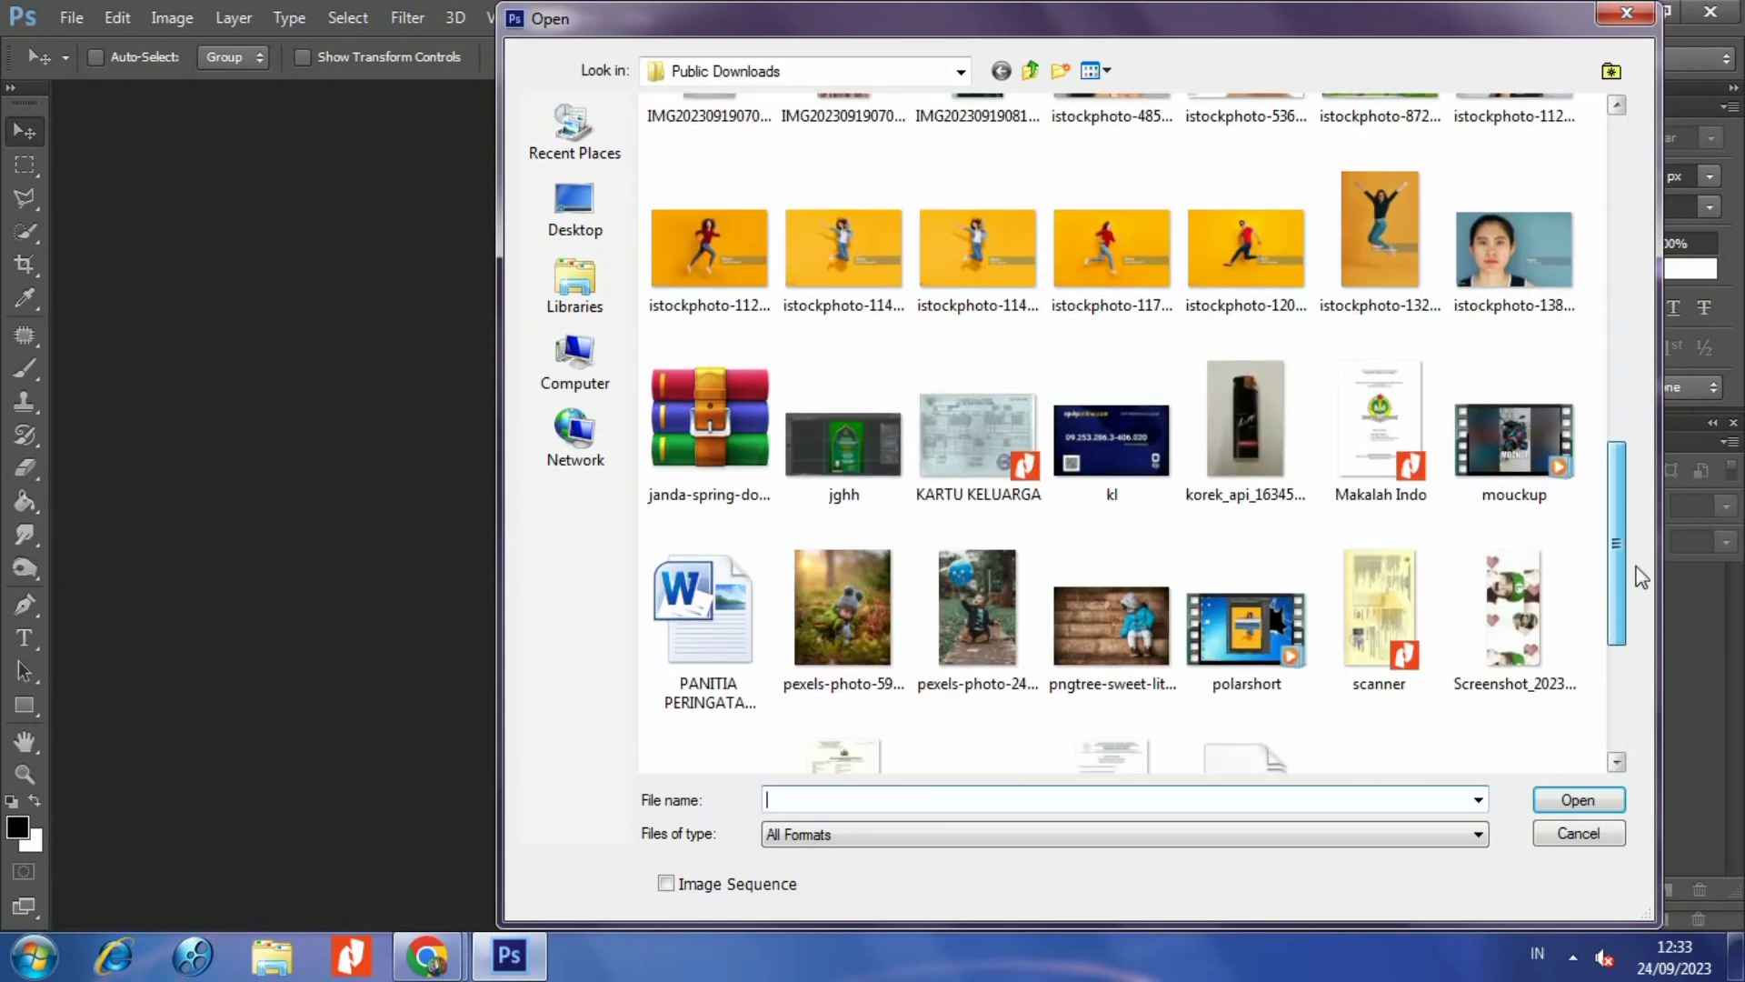
double_click(863, 618)
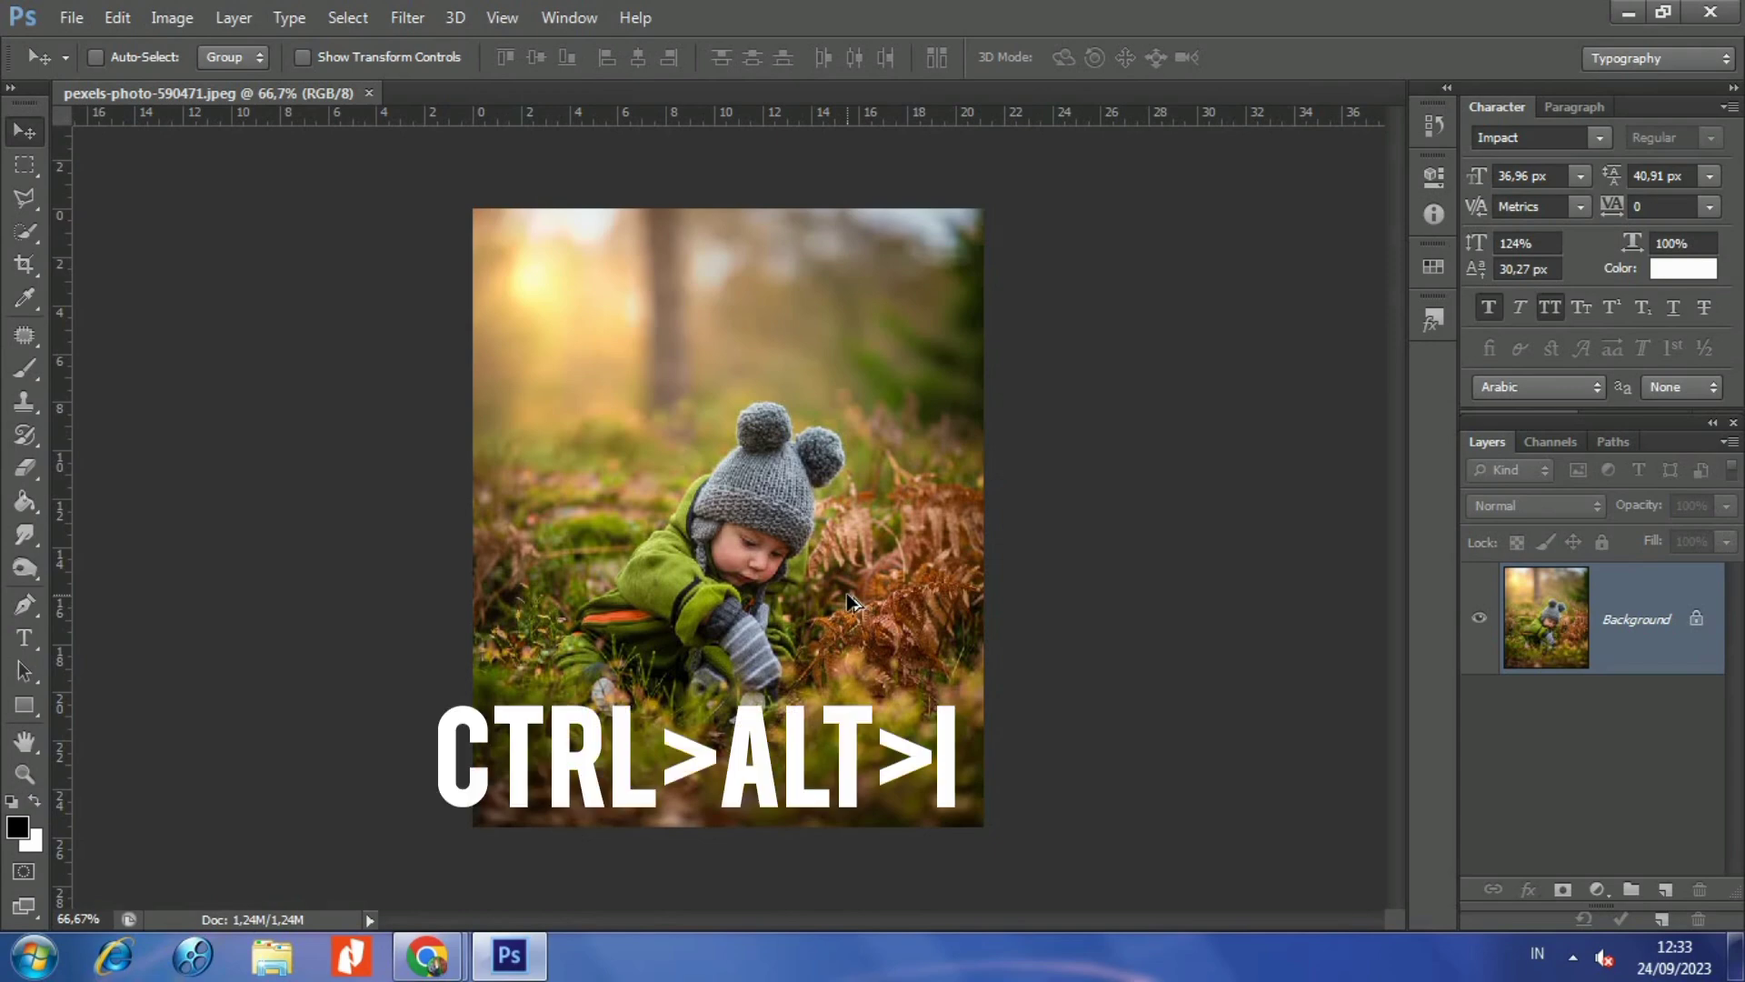
- Change the image resolution from 72 to 300 pixels/inch in Image Size
key(ctrl+alt+i)
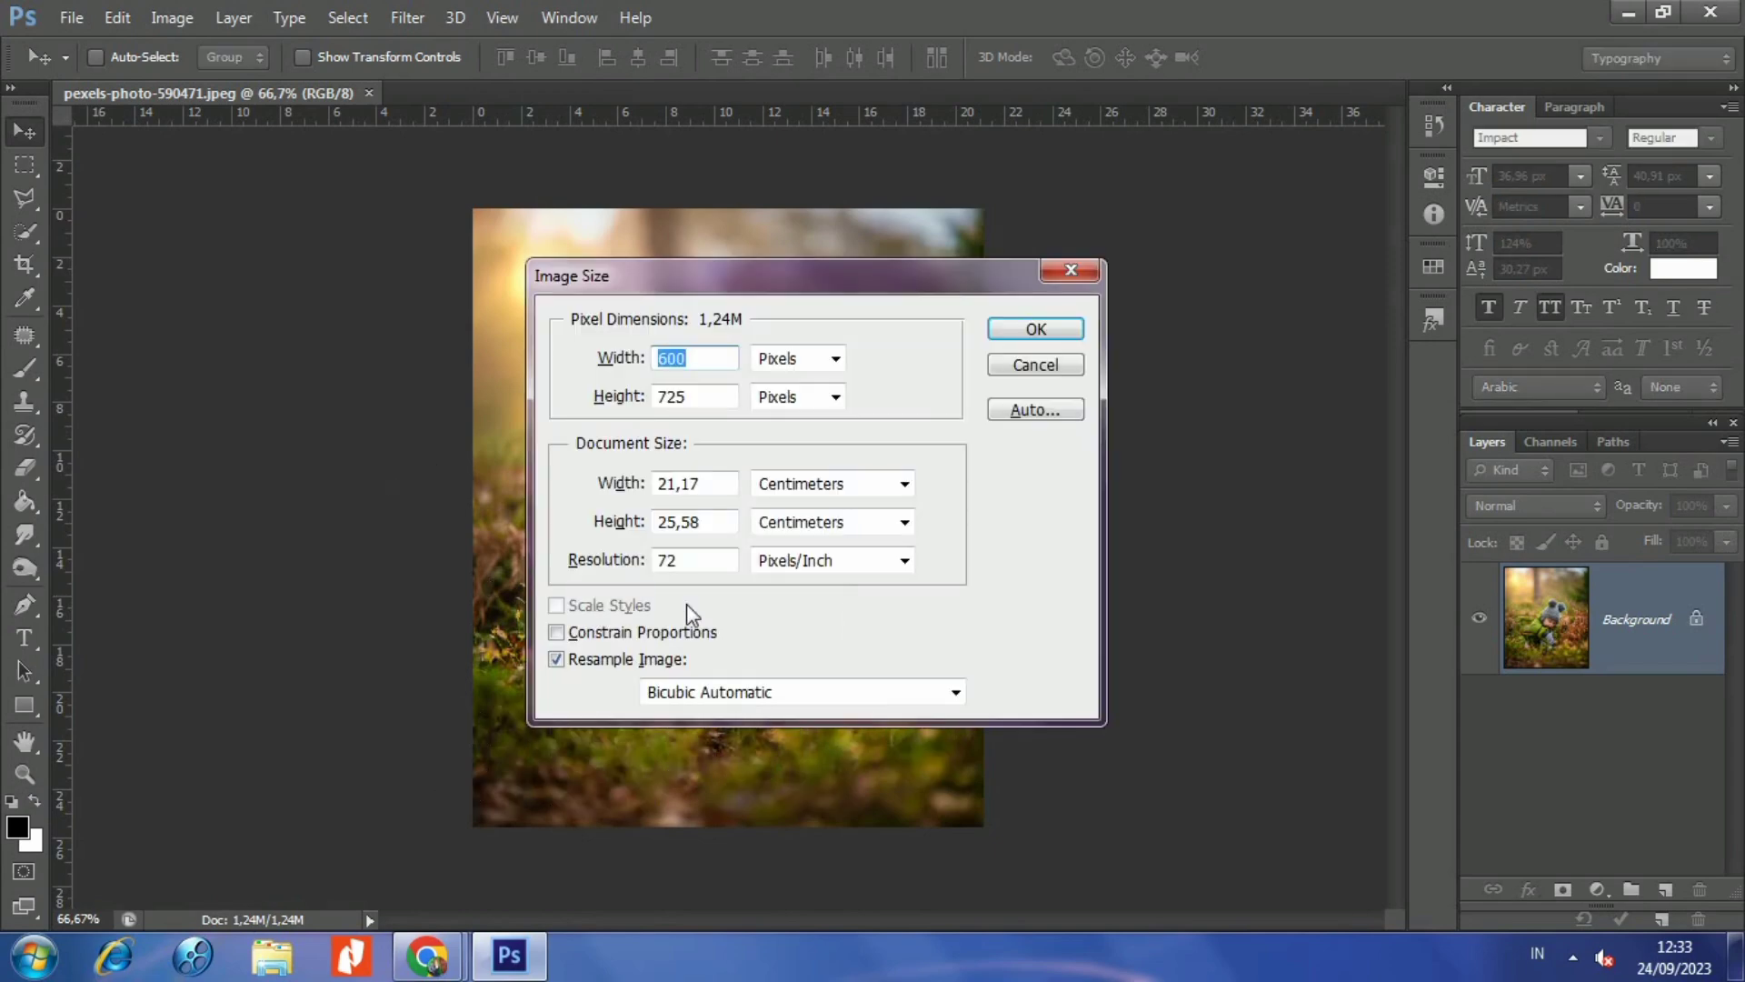
drag(707, 561, 569, 549)
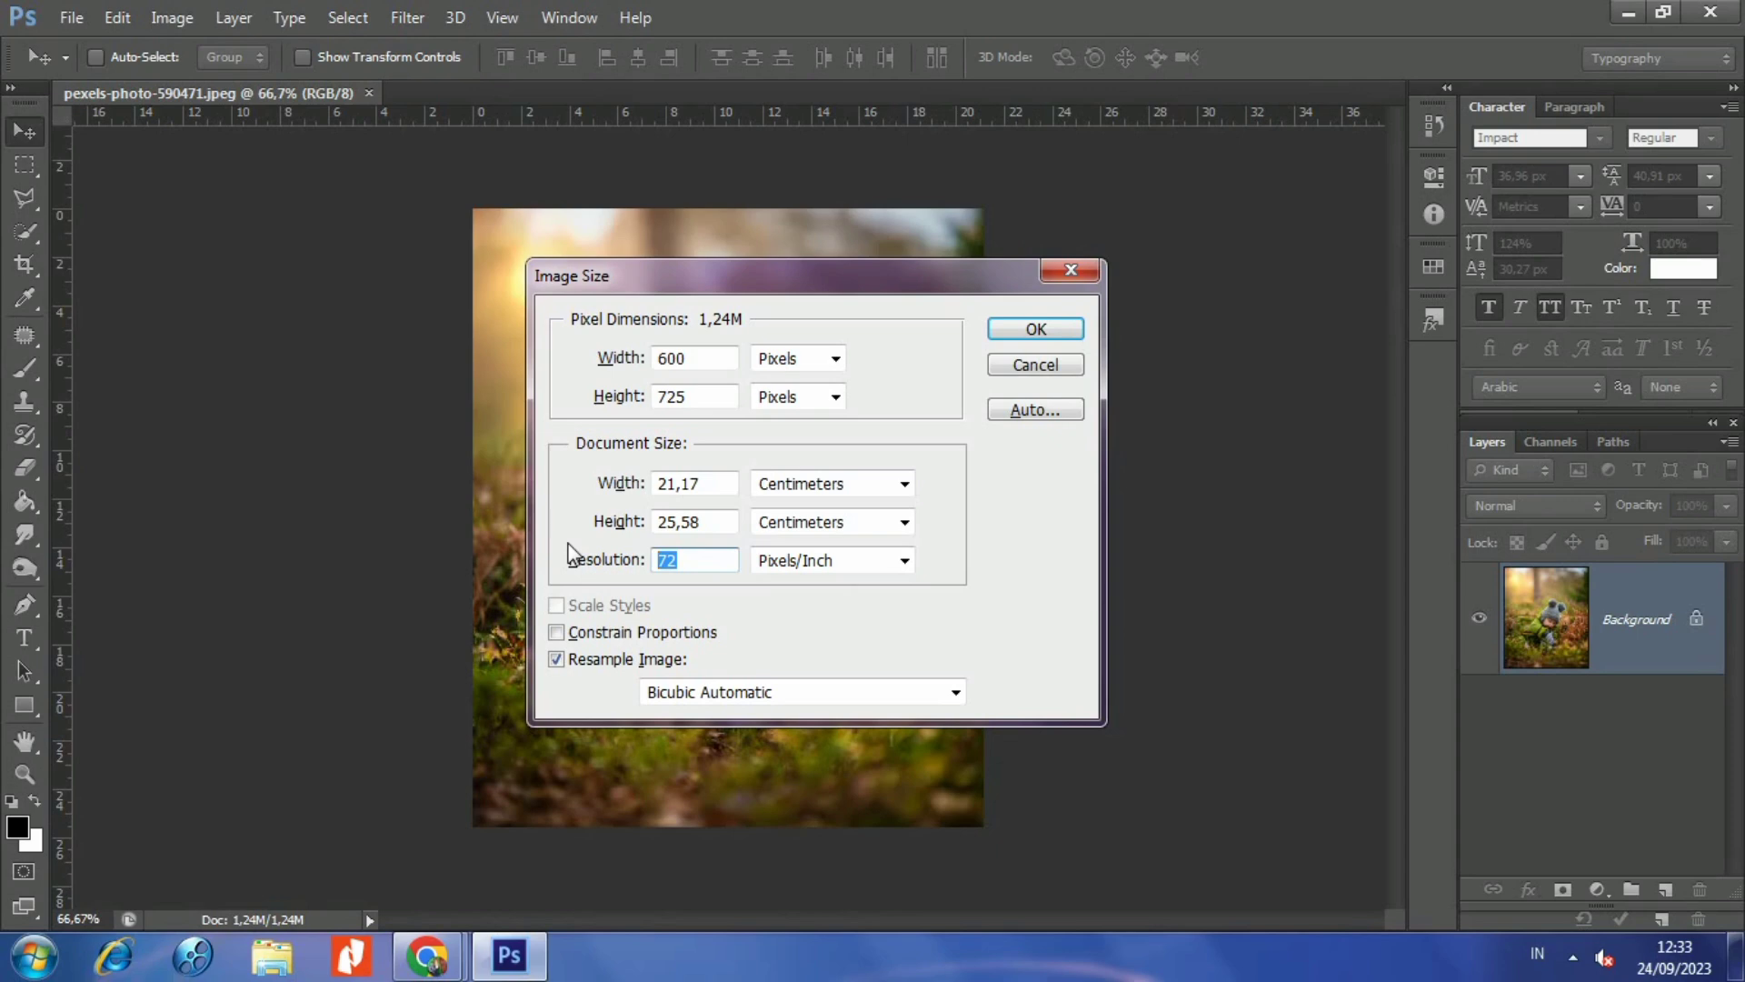
text(300)
key(Return)
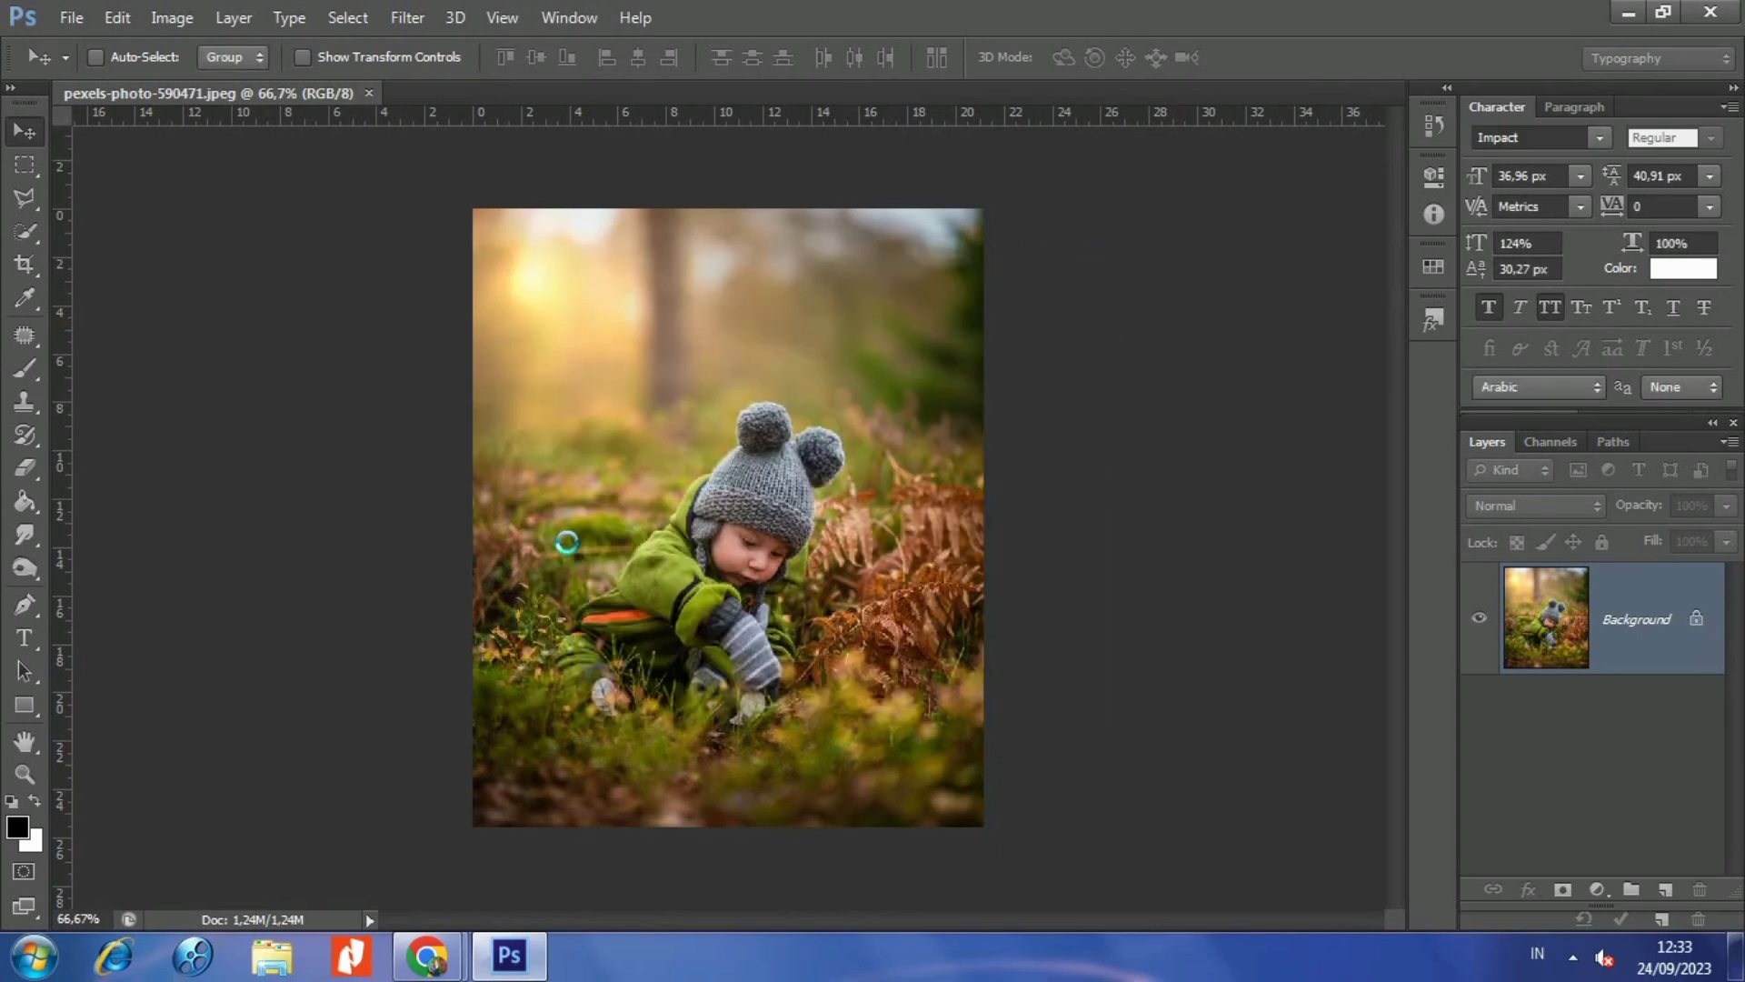
- Duplicate the photo twice into Layer 1 and Layer 1 copy, then hide both duplicates
scroll(760, 484, down, 2)
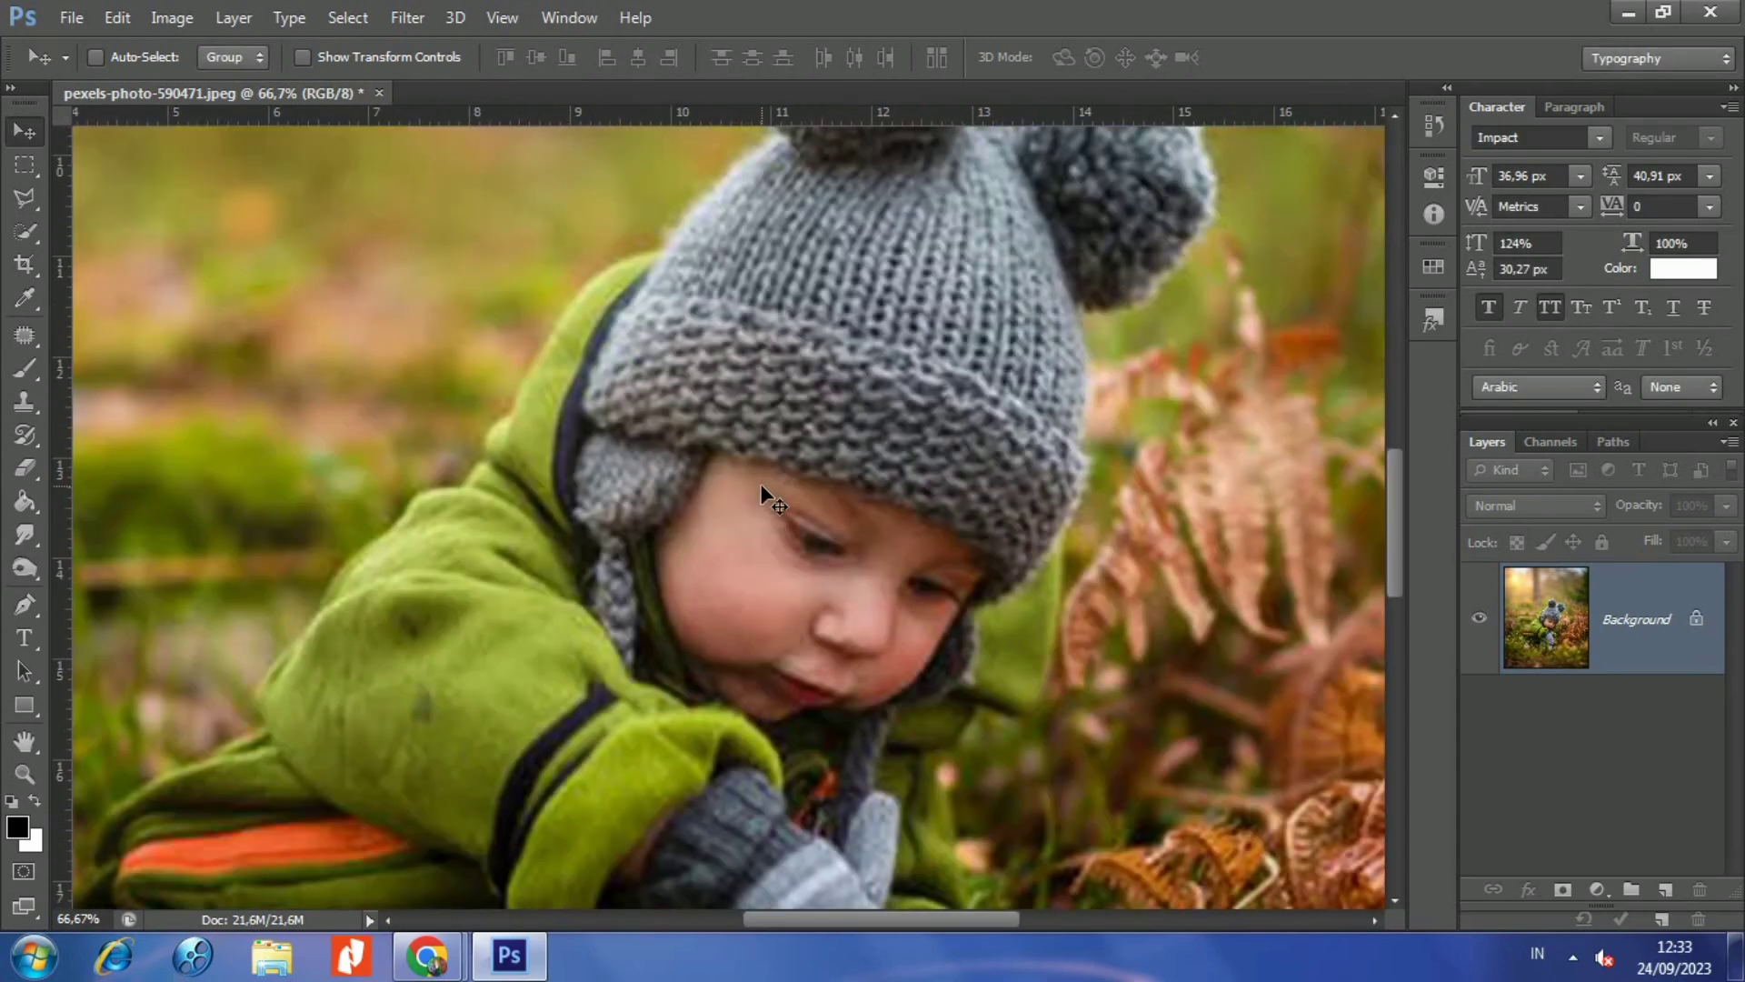
scroll(755, 601, down, 1)
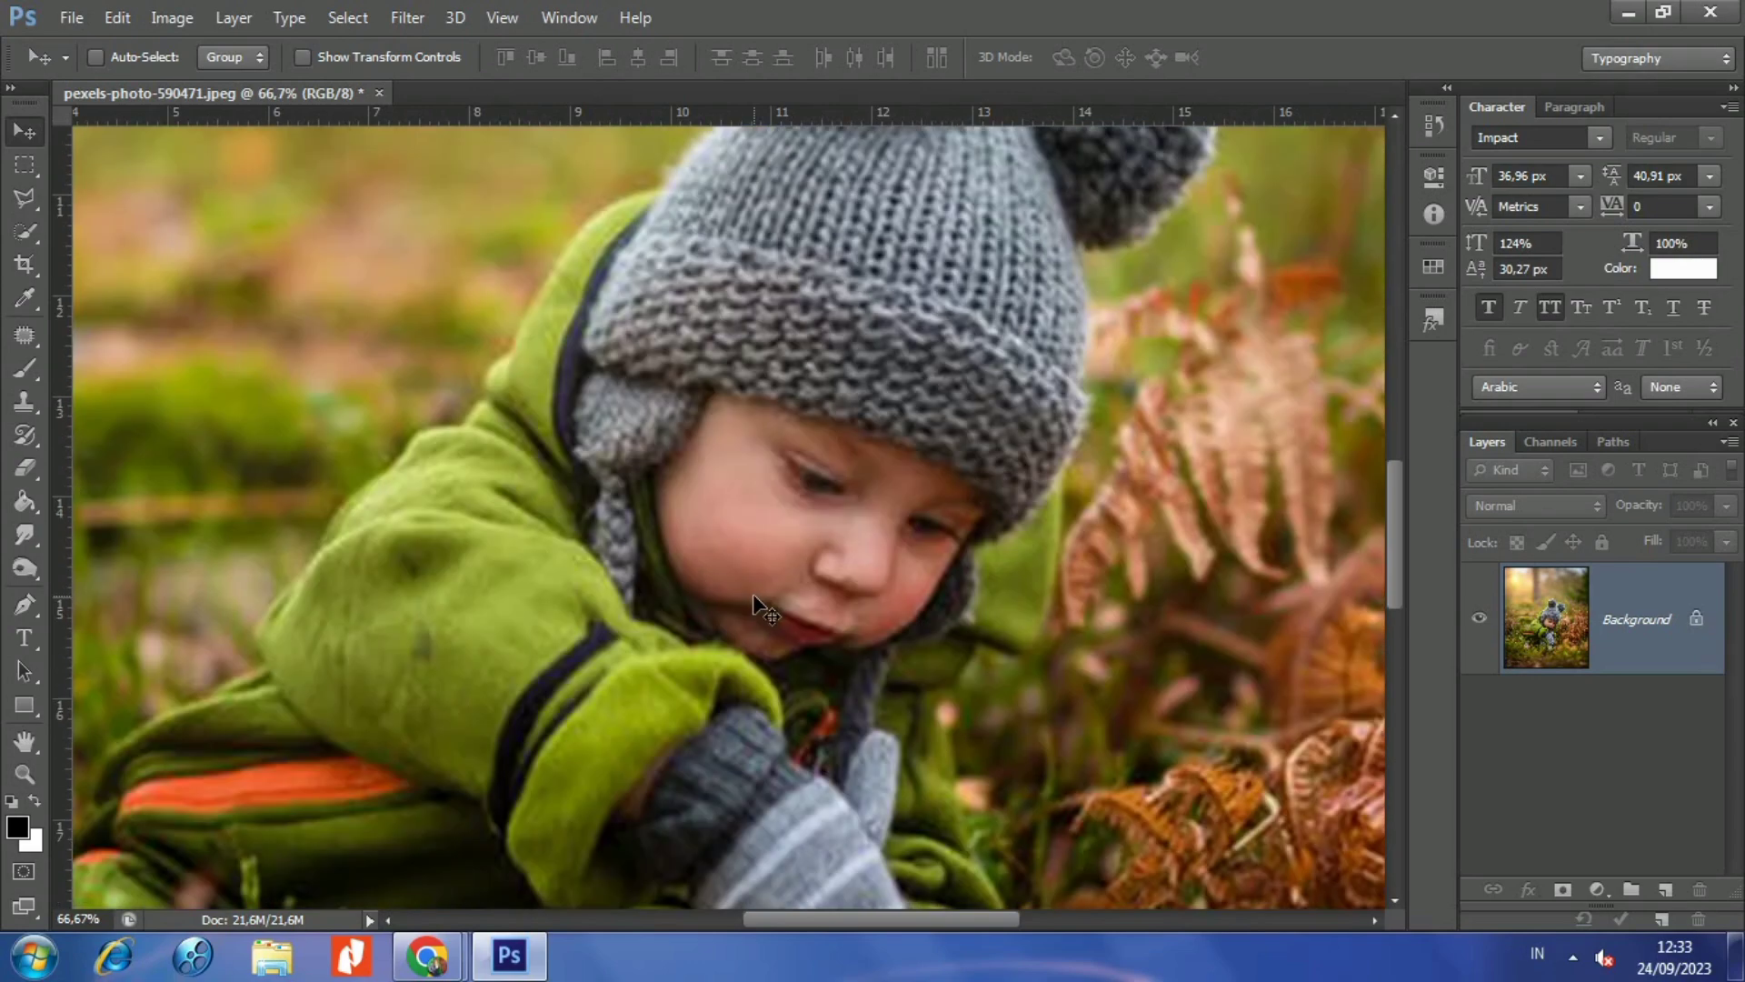
alt+scroll(755, 605, down, 1)
alt+scroll(752, 595, down, 1)
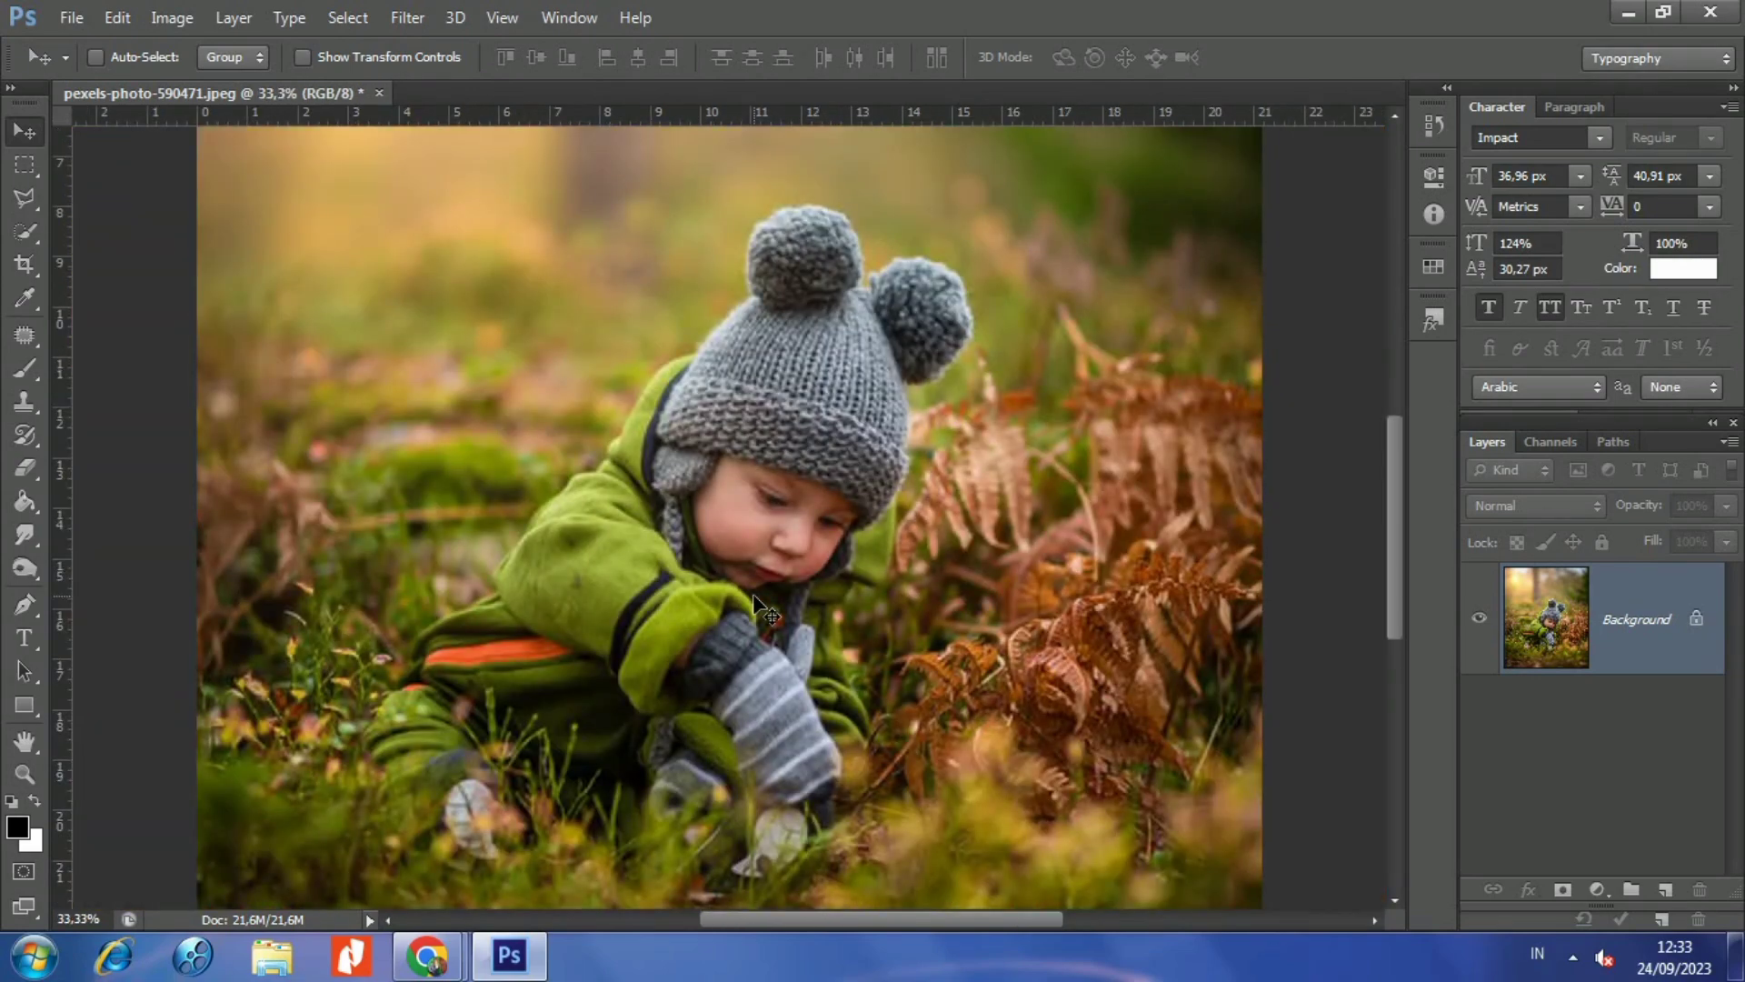
scroll(754, 596, down, 1)
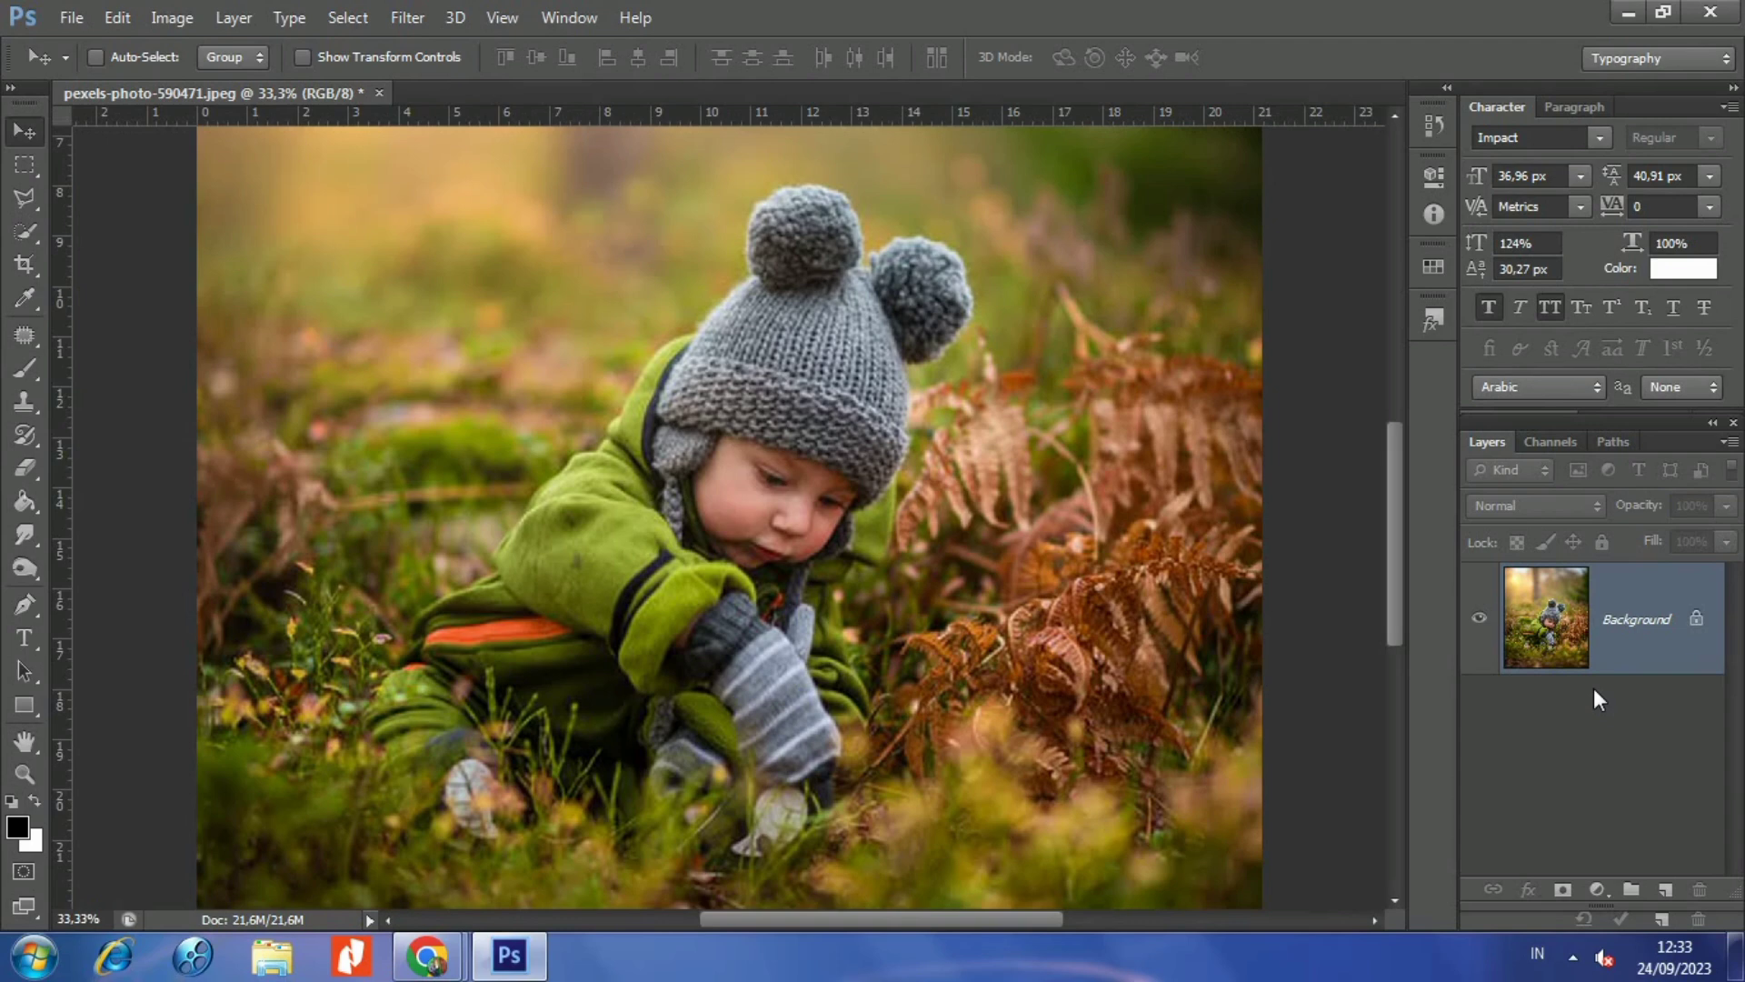
key(ctrl+j)
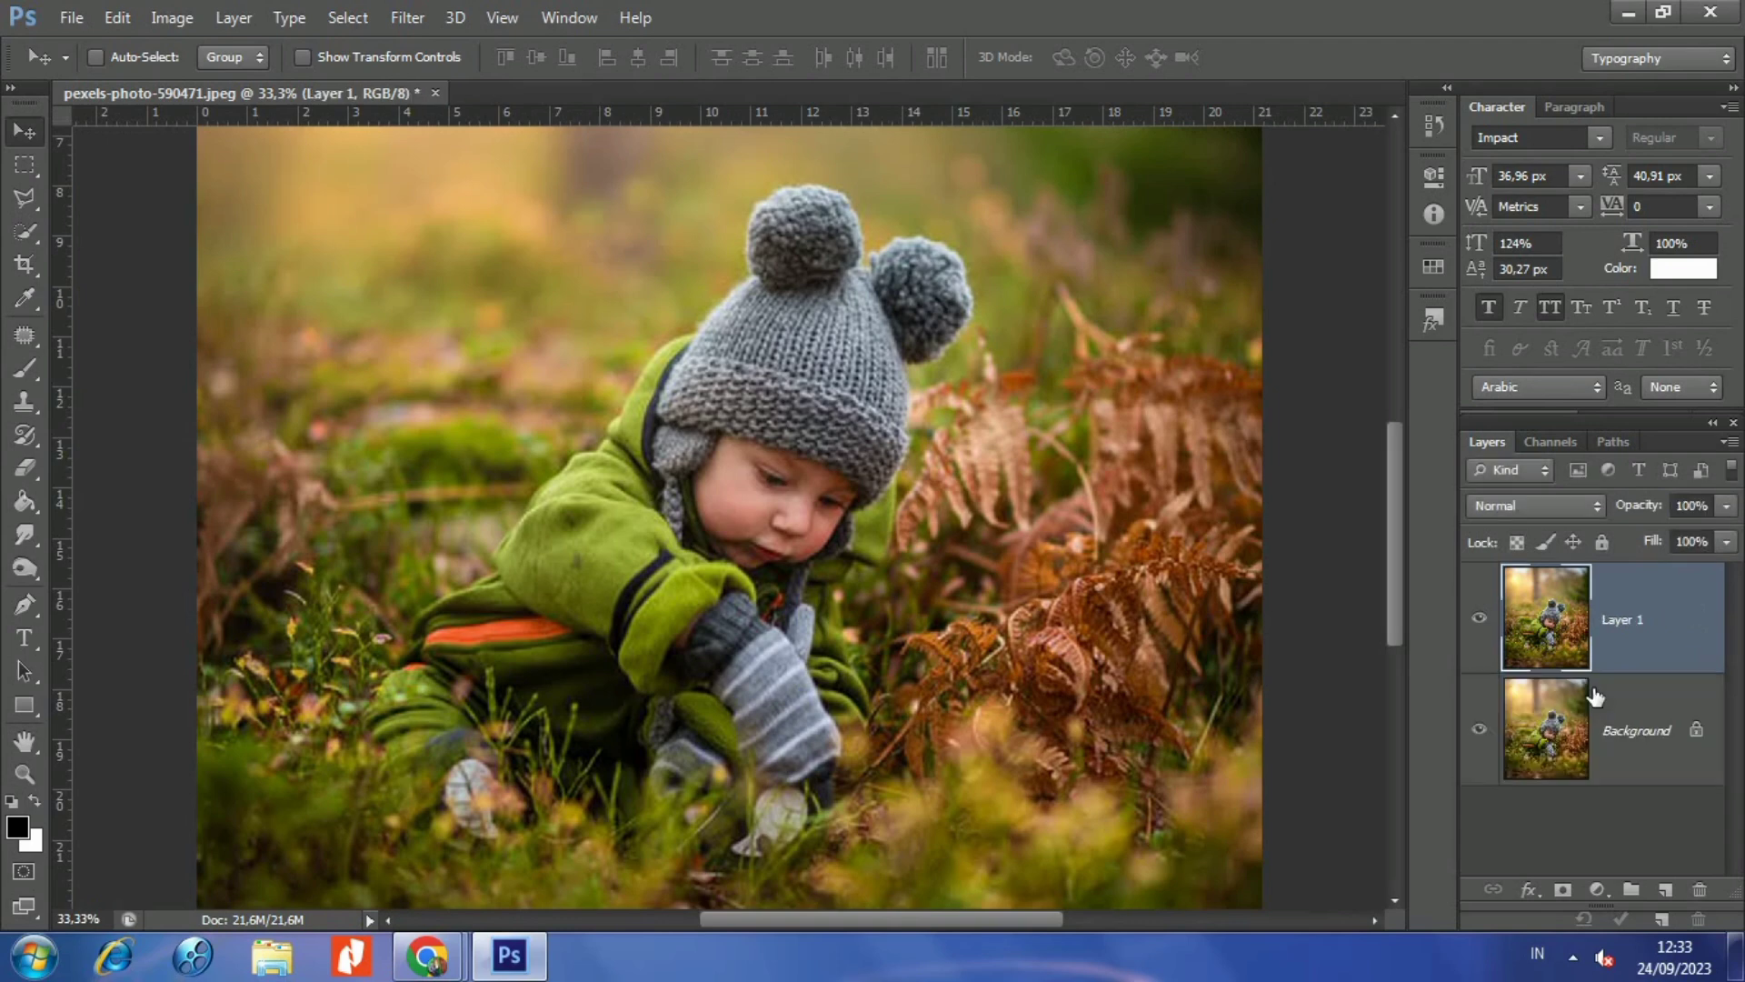
key(ctrl+j)
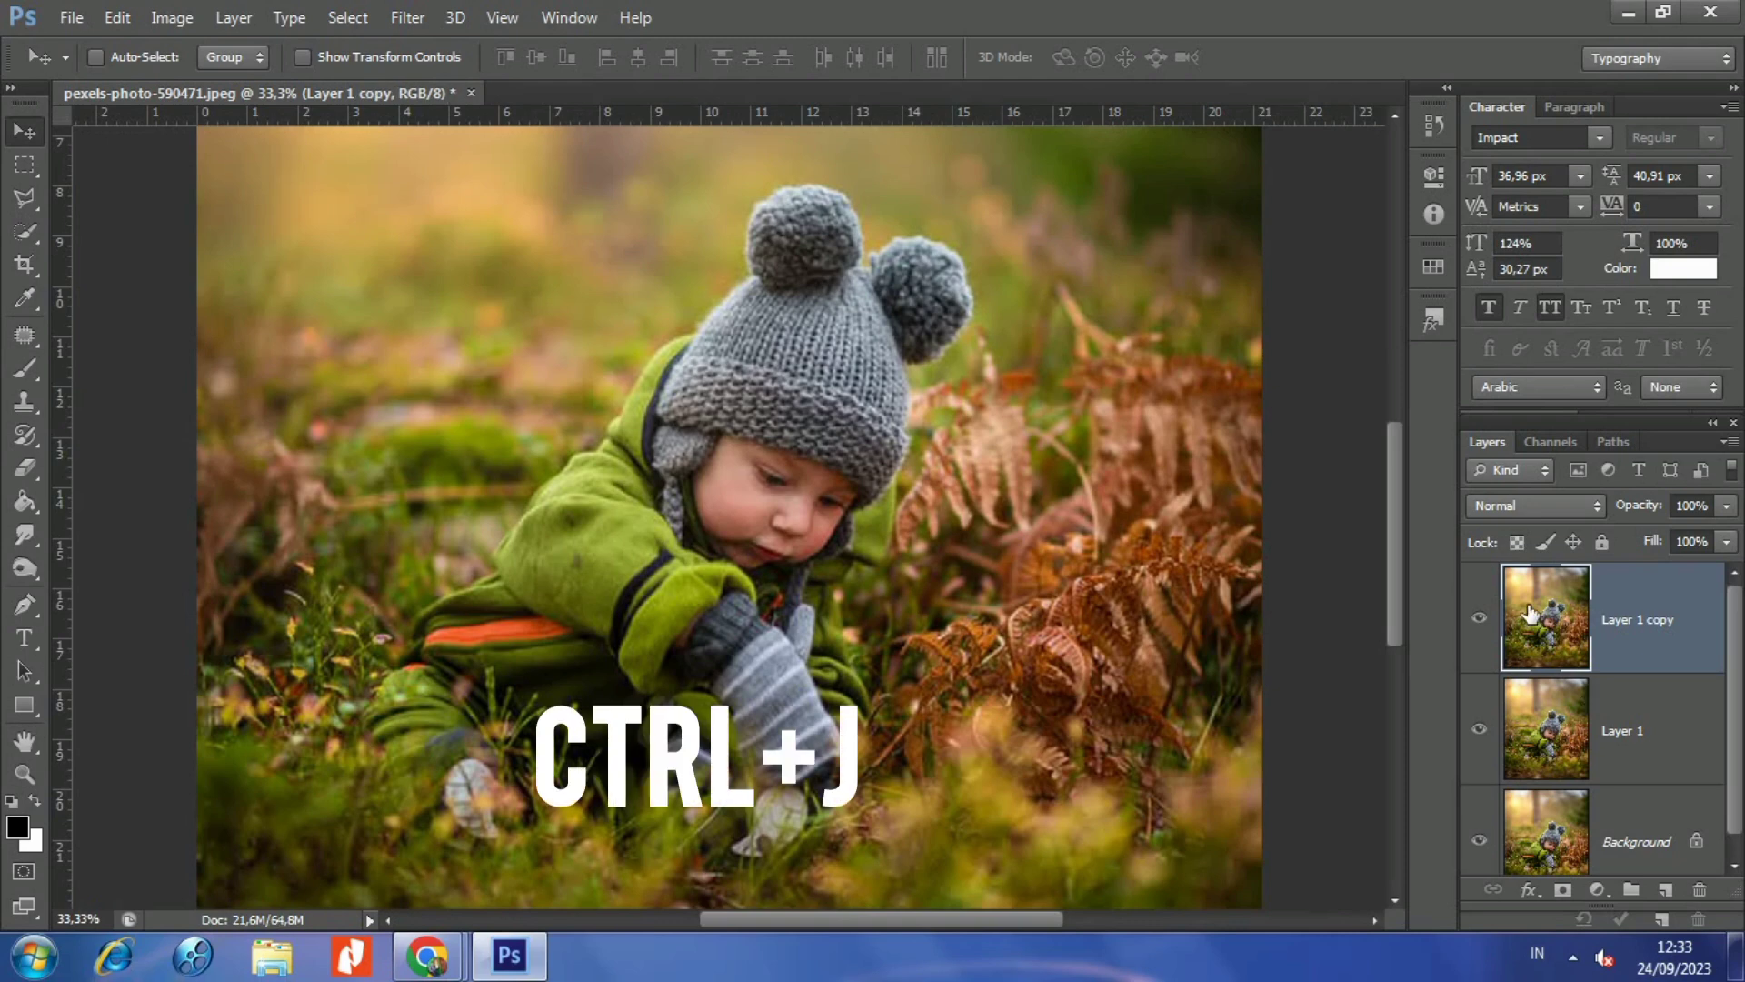
drag(1475, 625, 1479, 728)
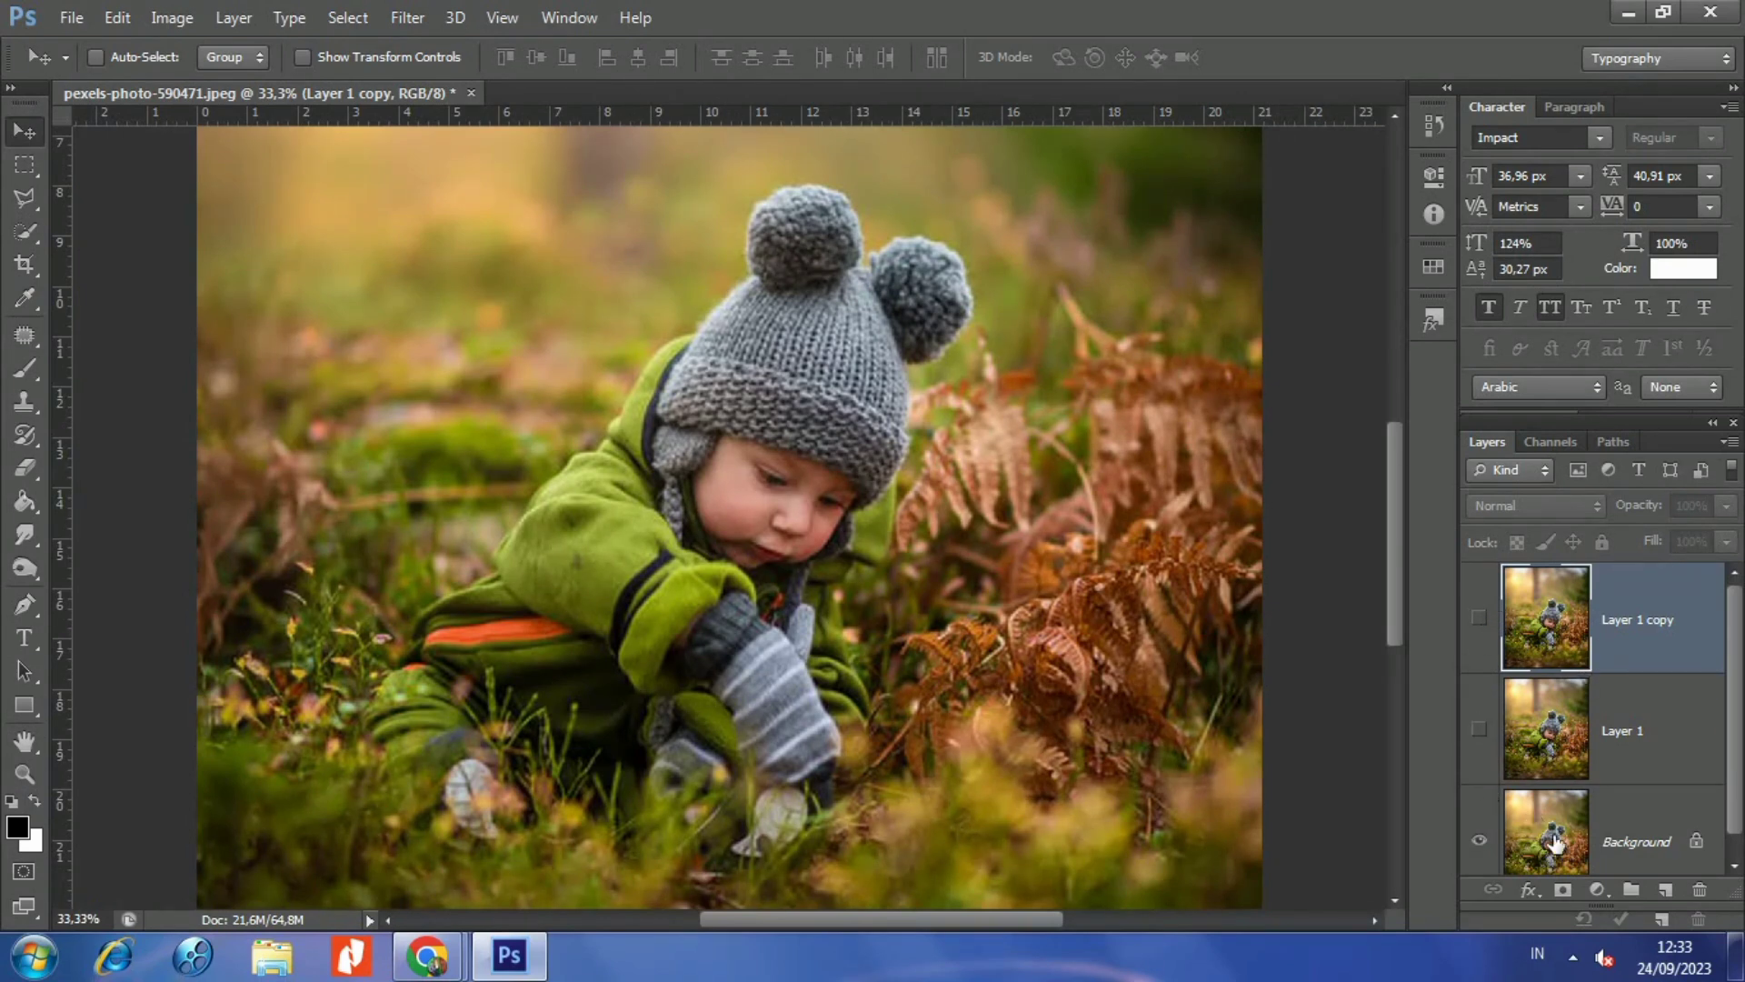
- Add a Gradient Fill layer above Background using Black, White with an extra black stop at 9%
click(1552, 842)
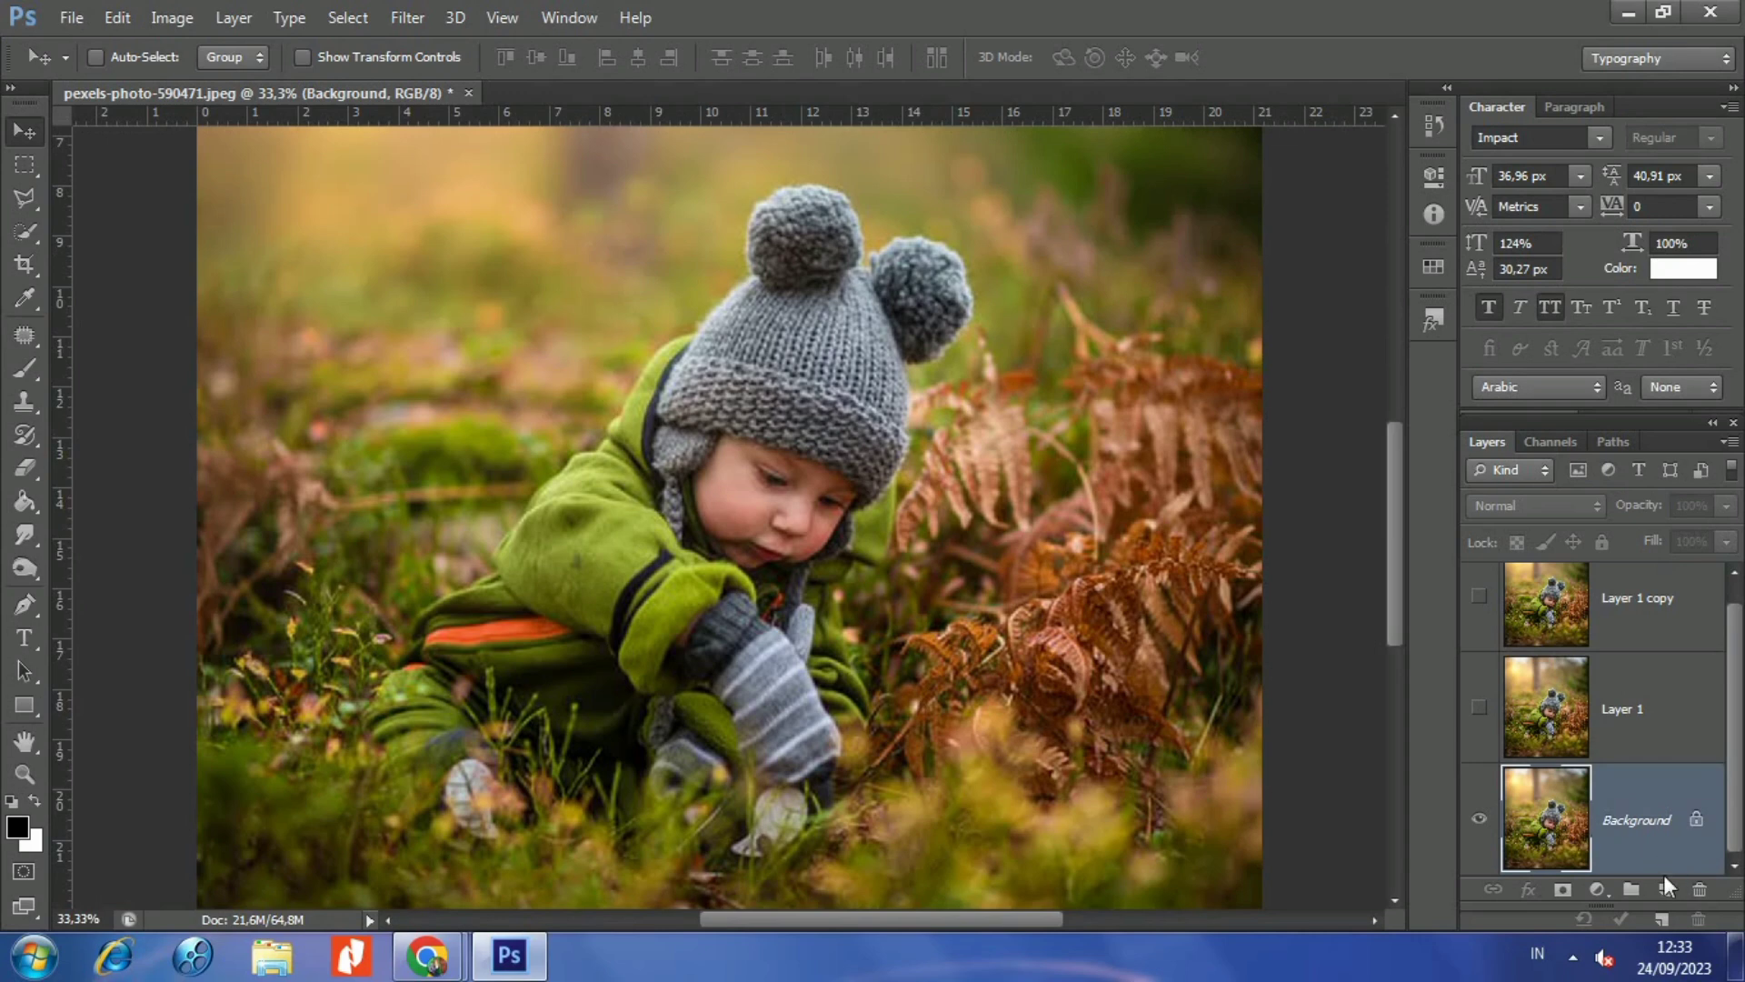
click(1598, 890)
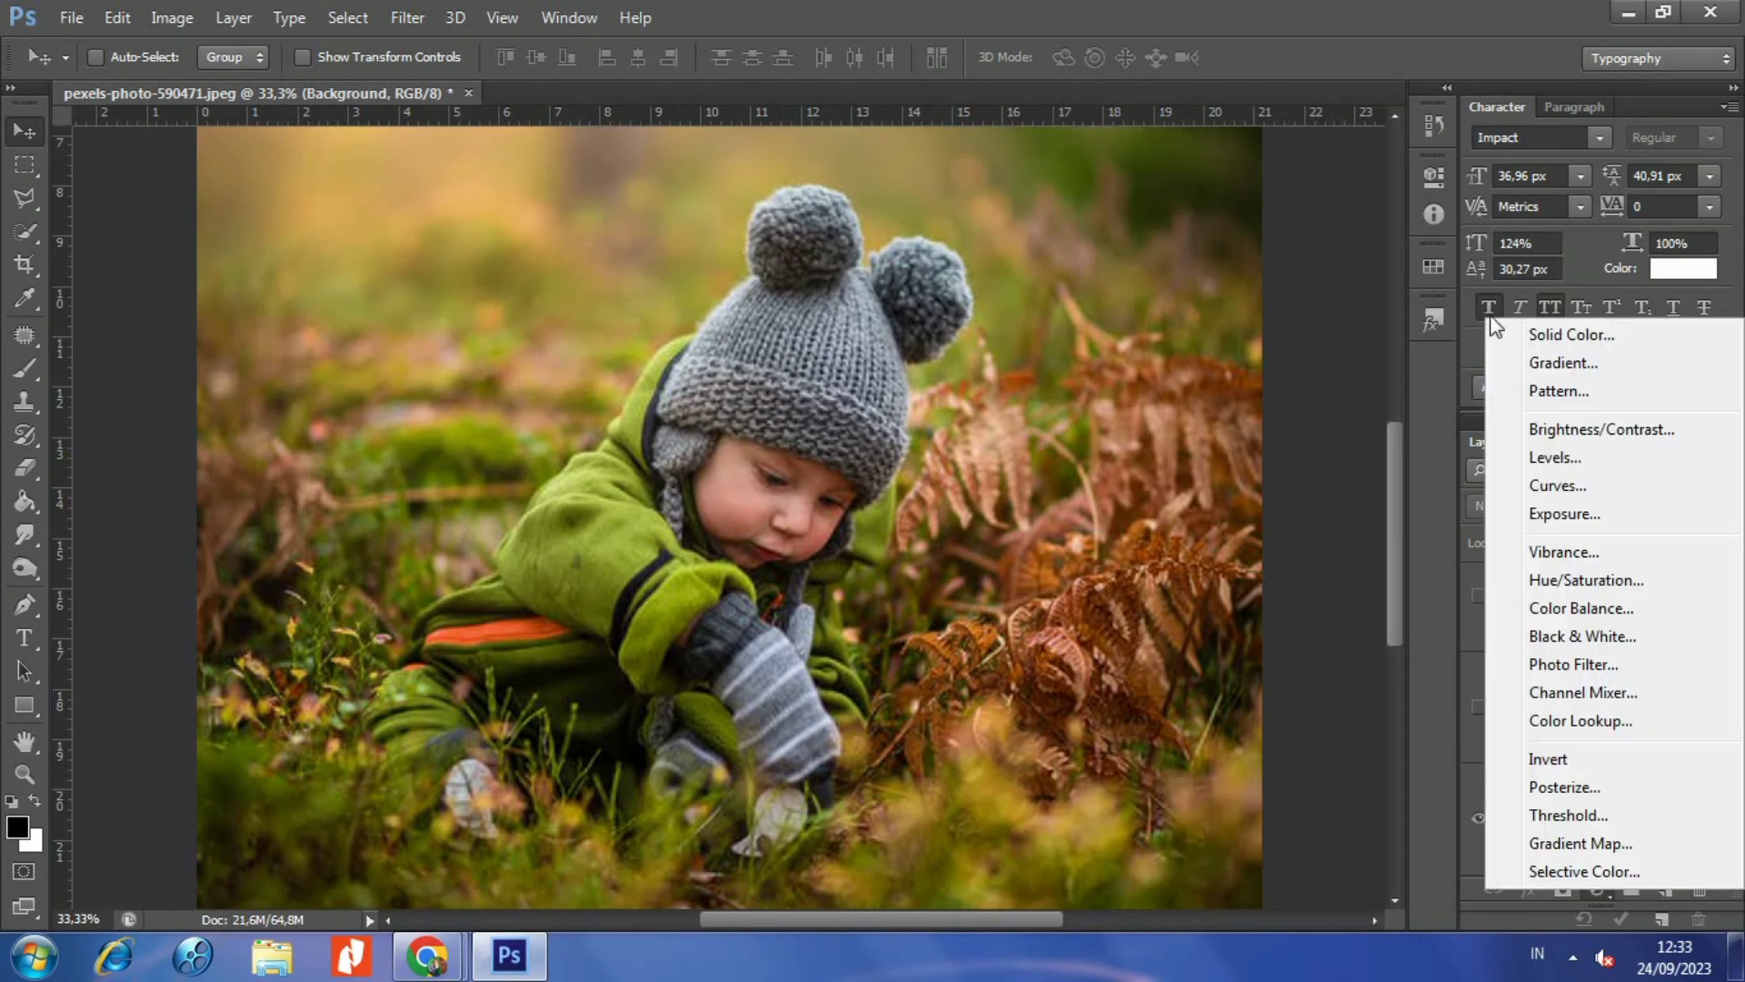
click(1581, 365)
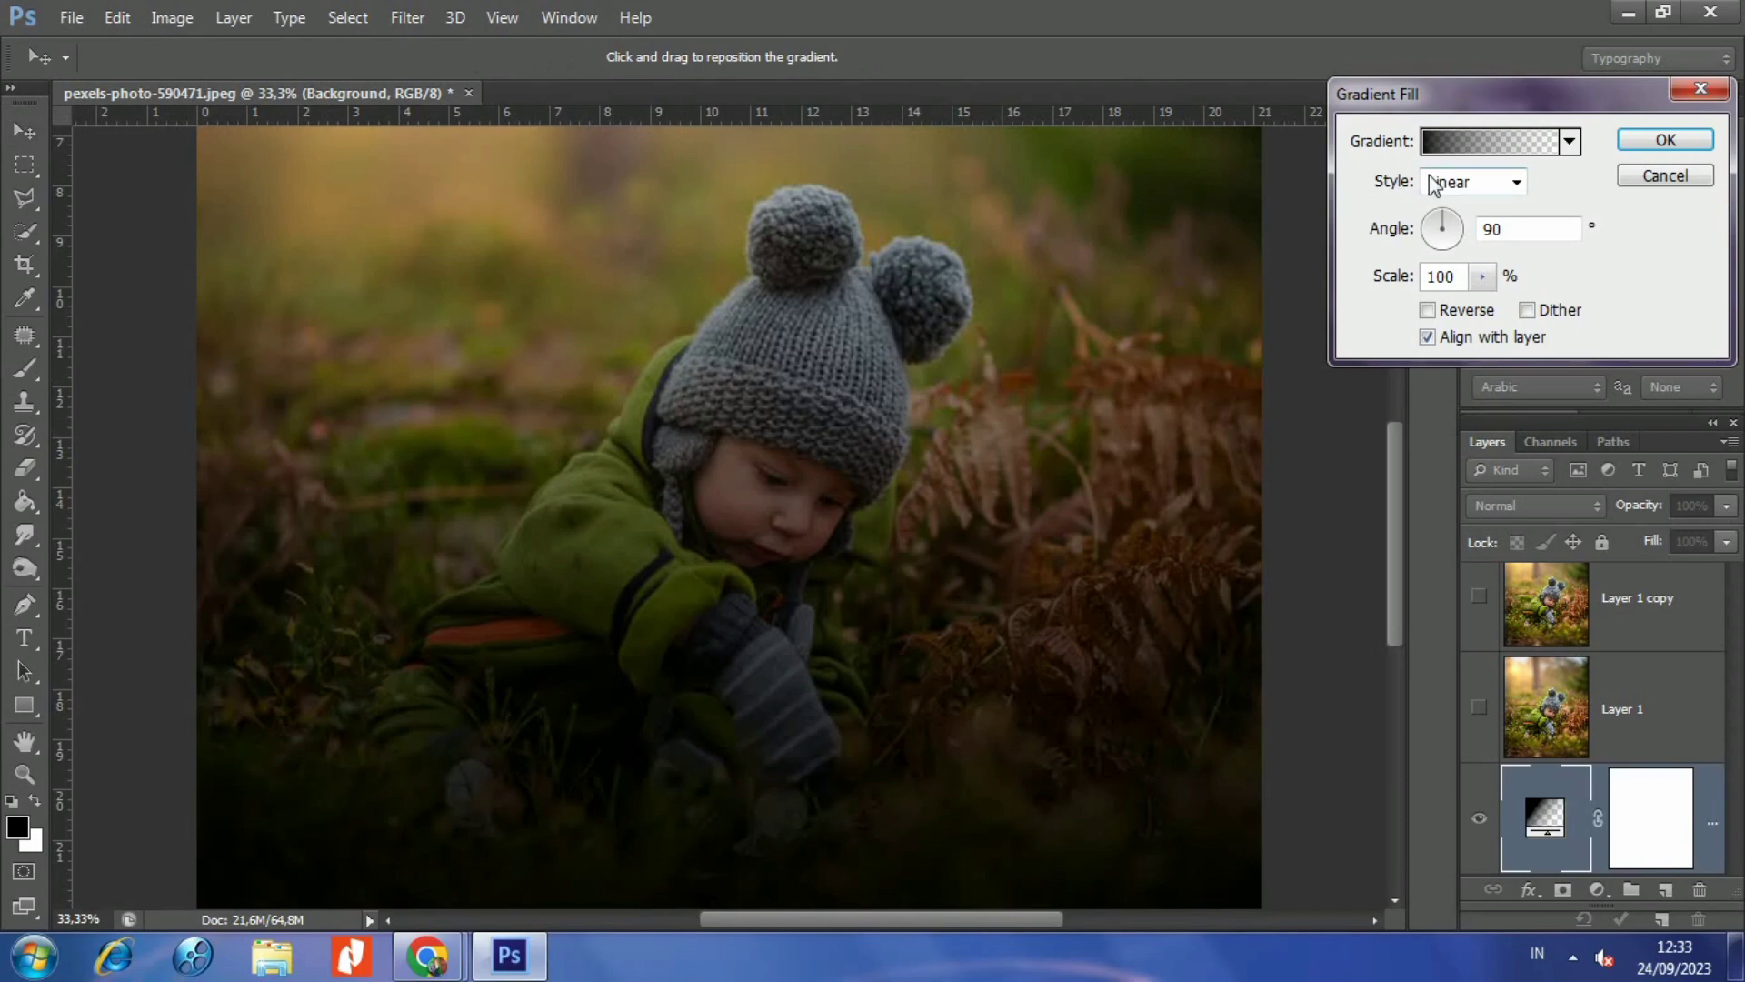
click(1454, 146)
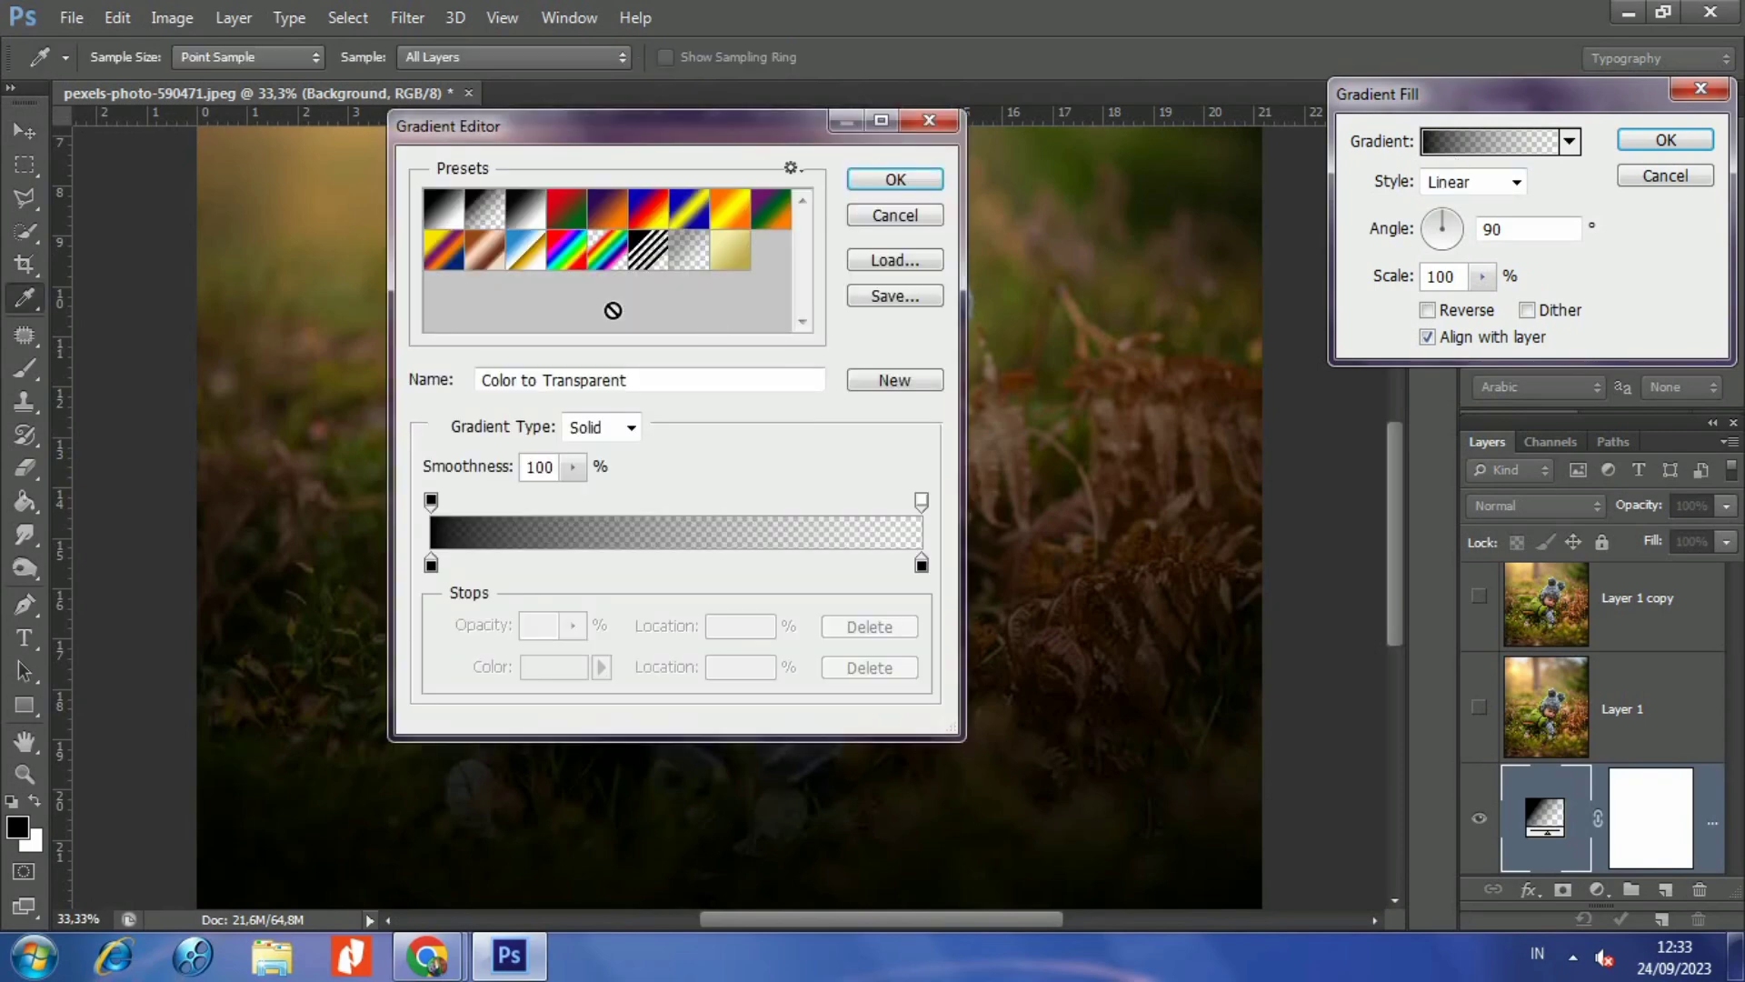
click(525, 227)
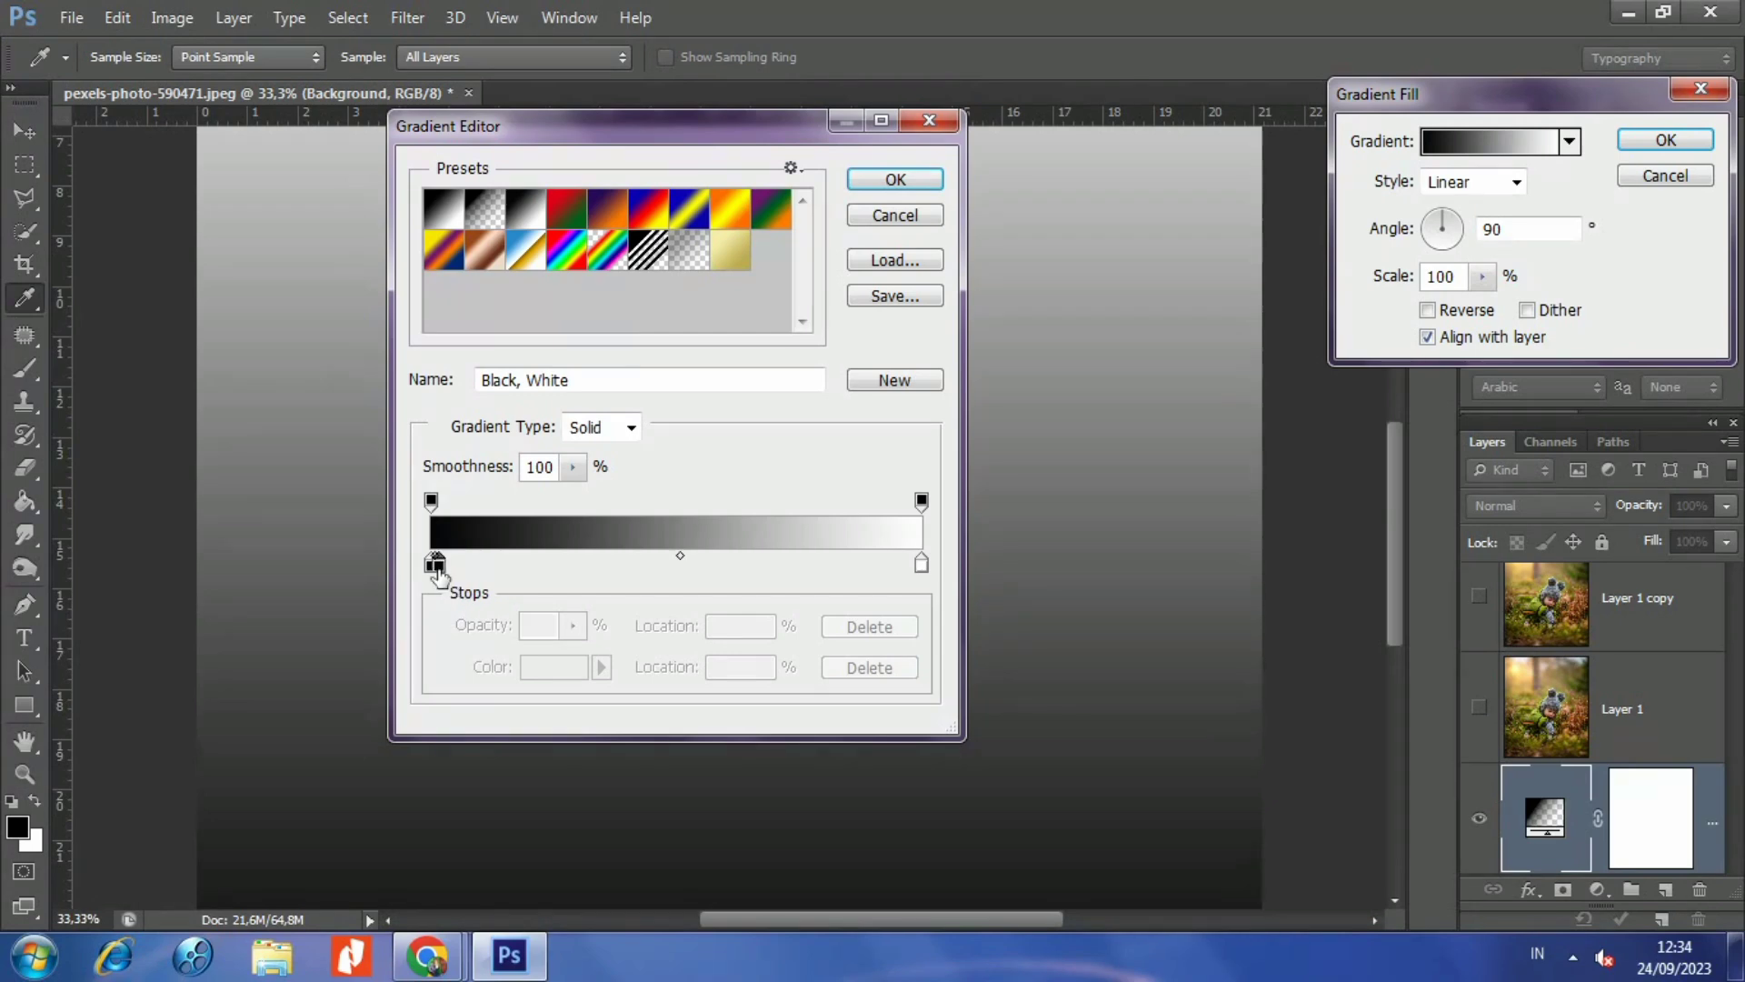
drag(436, 565, 474, 565)
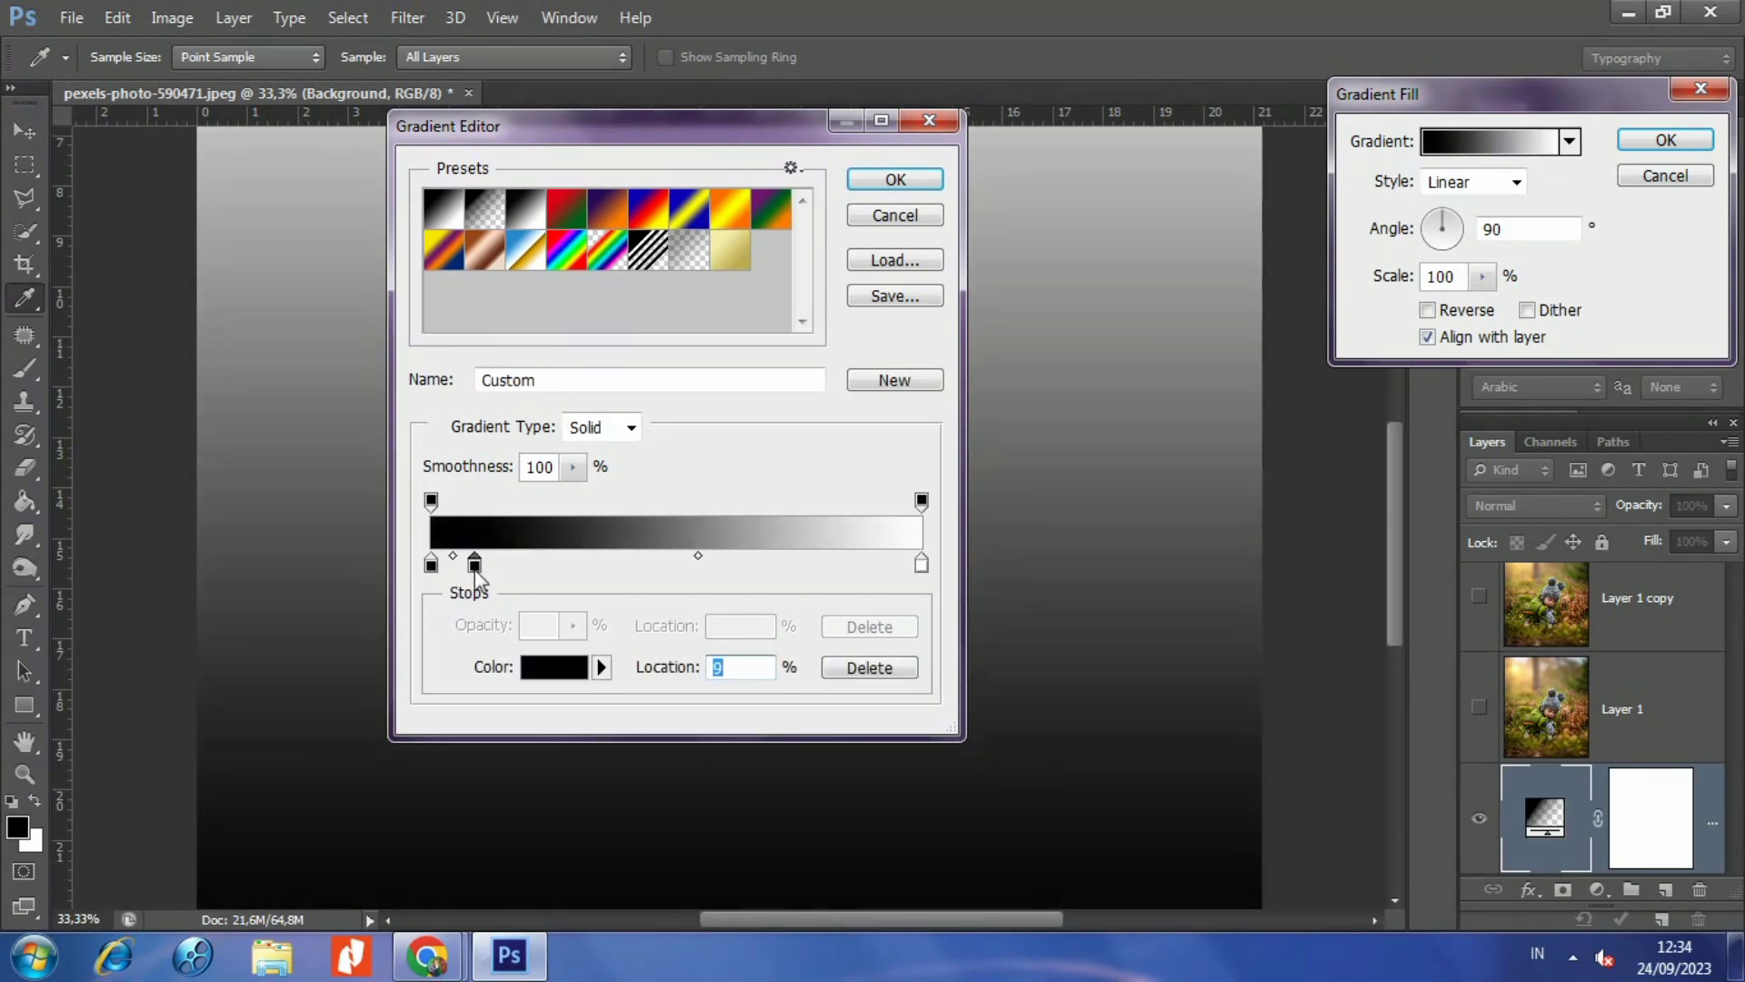
click(895, 180)
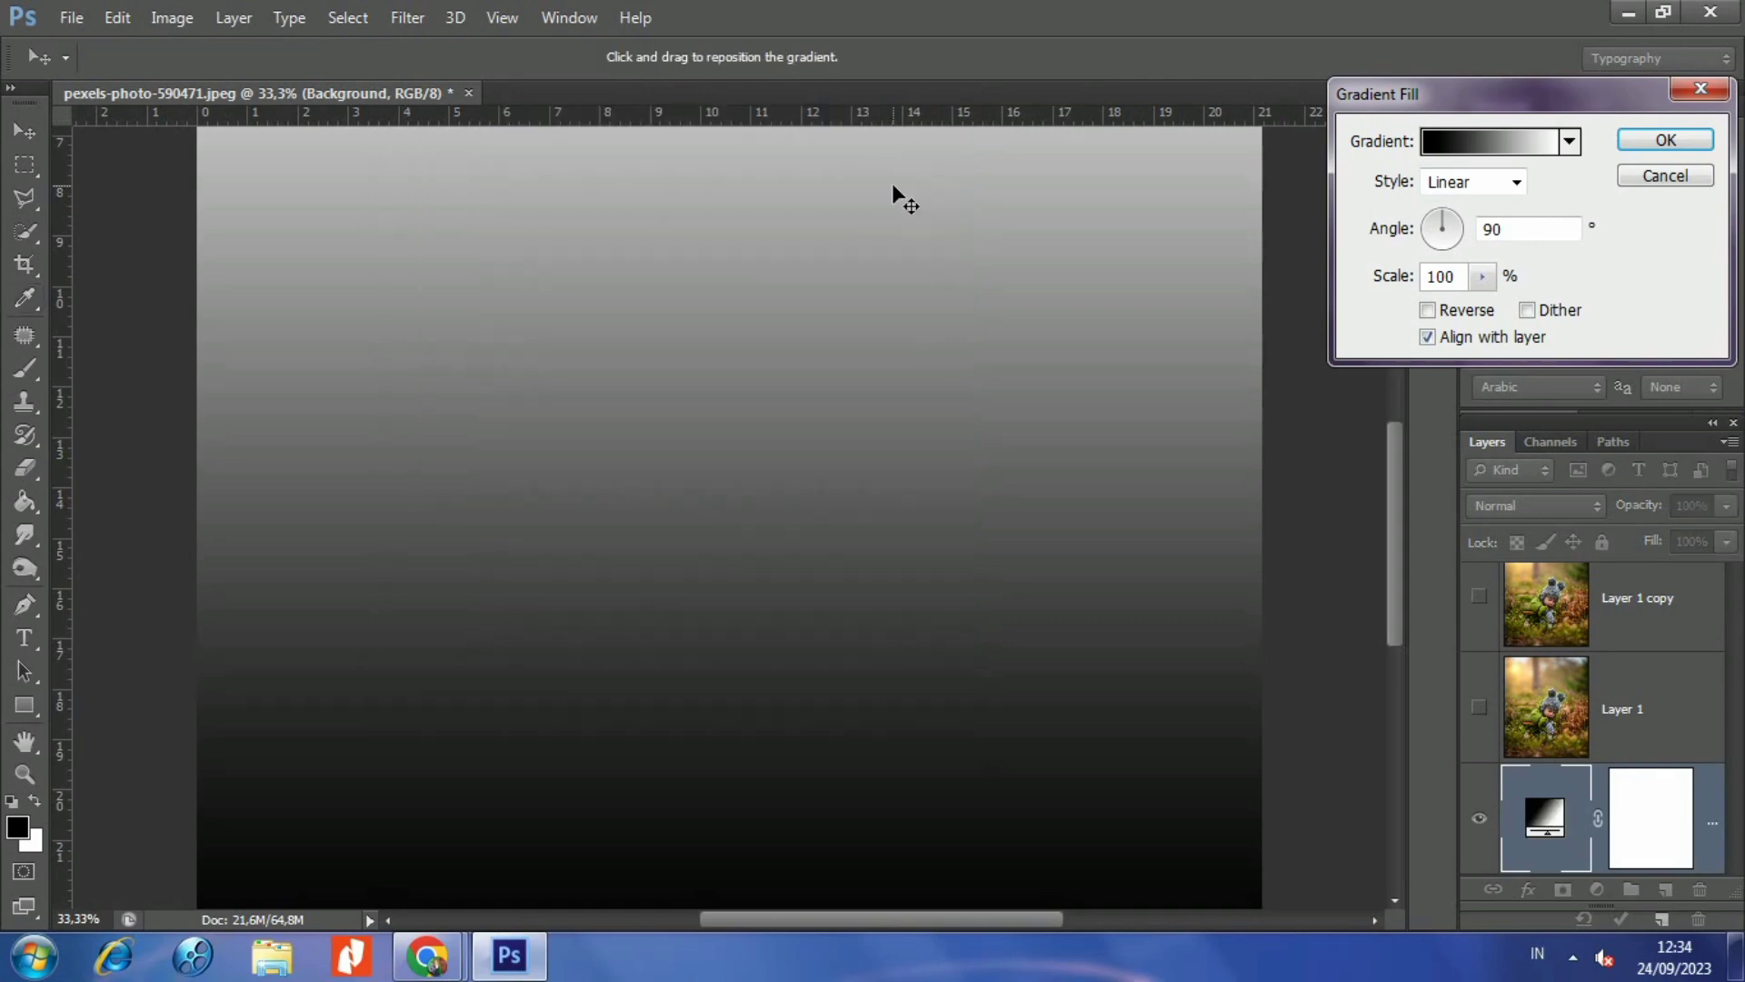
click(1666, 139)
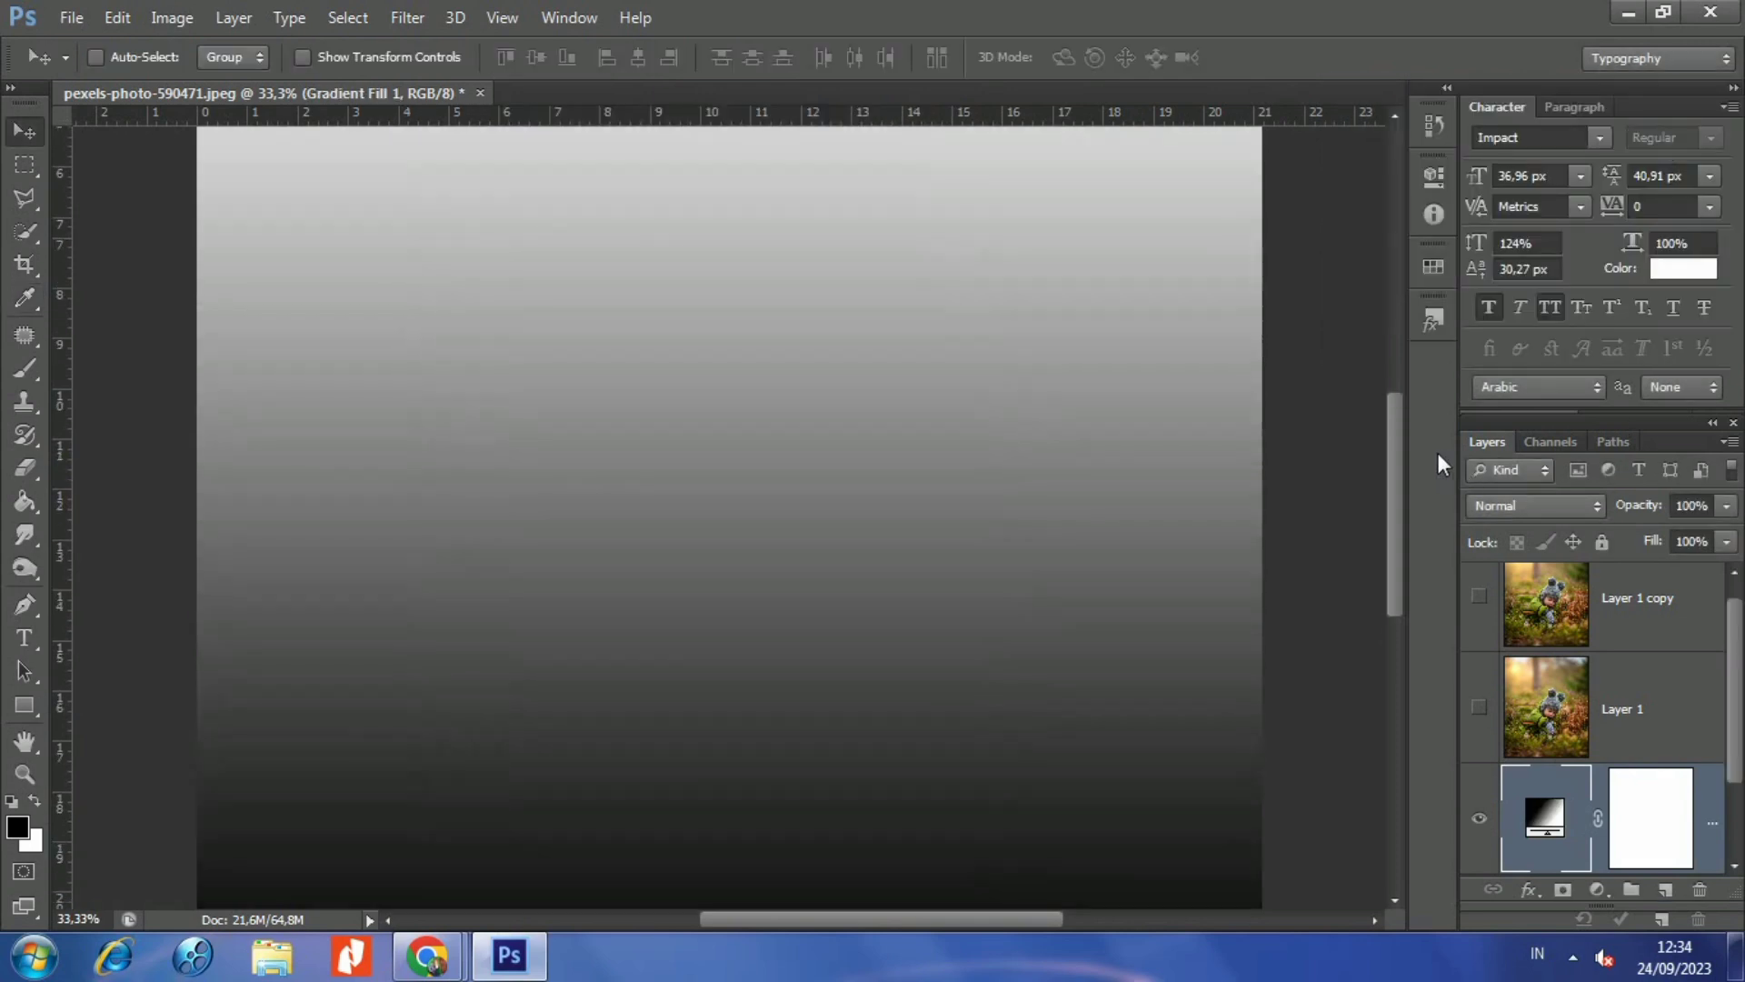
- Make Layer 1 visible again and make it the active layer
click(1478, 709)
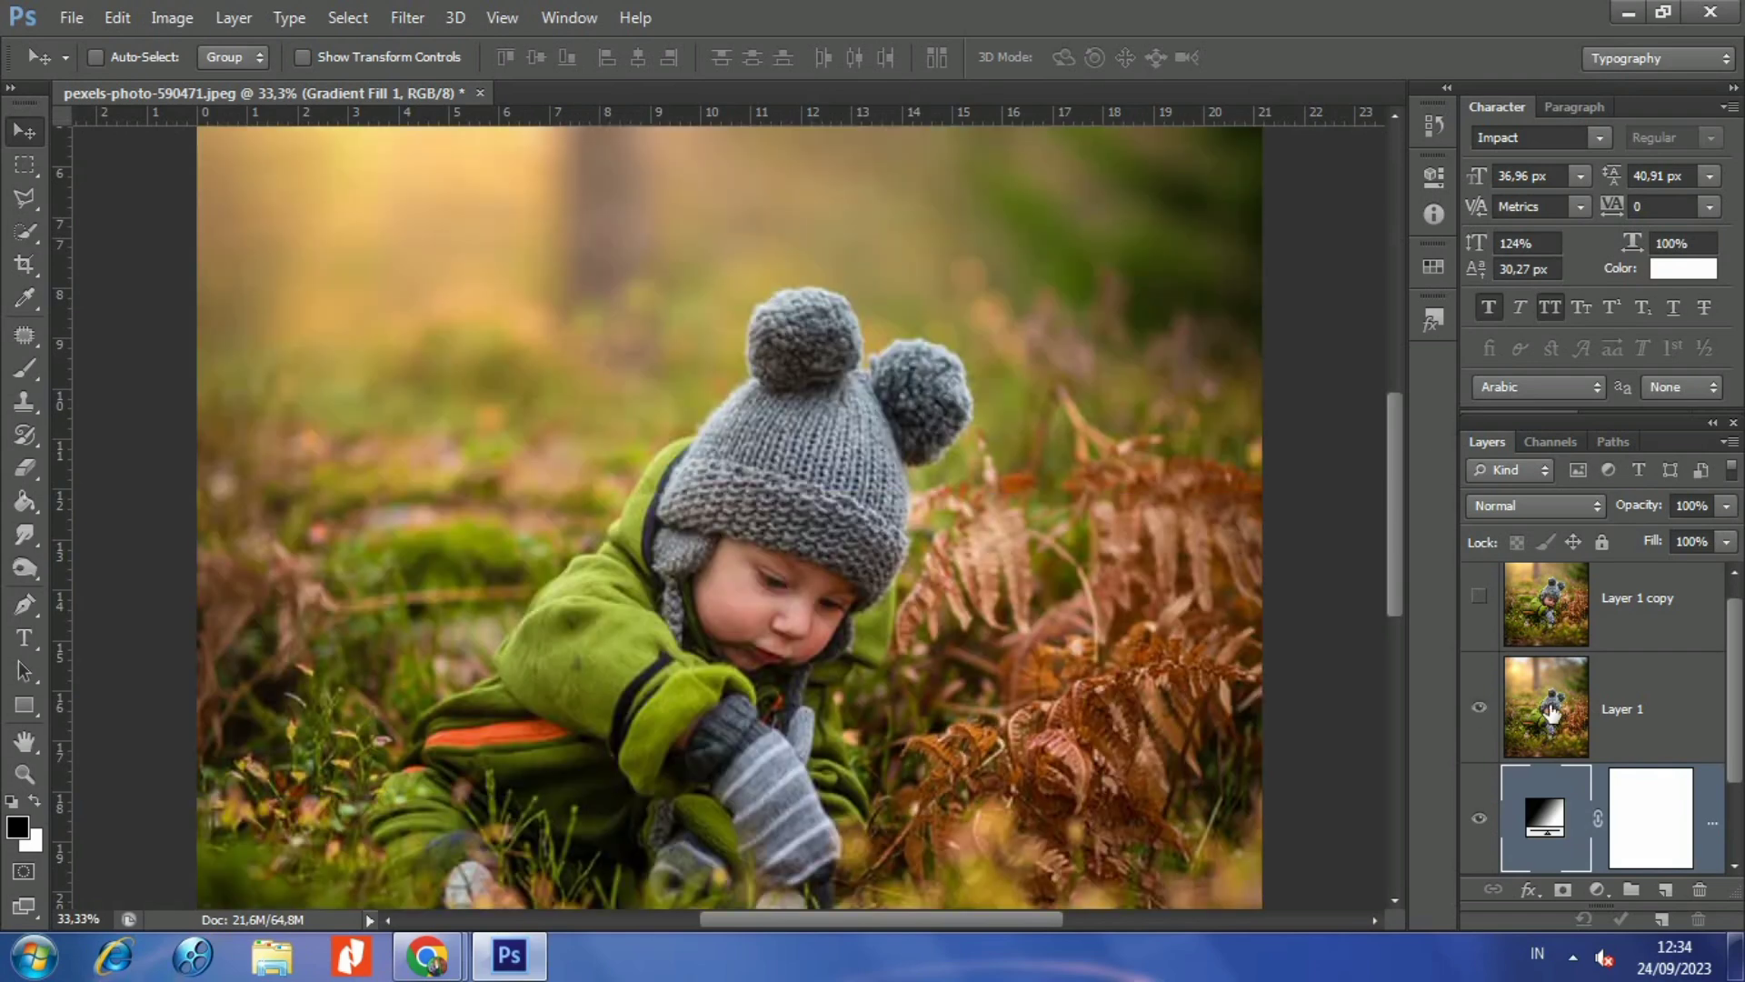
click(1550, 712)
scroll(825, 450, down, 5)
scroll(829, 468, down, 2)
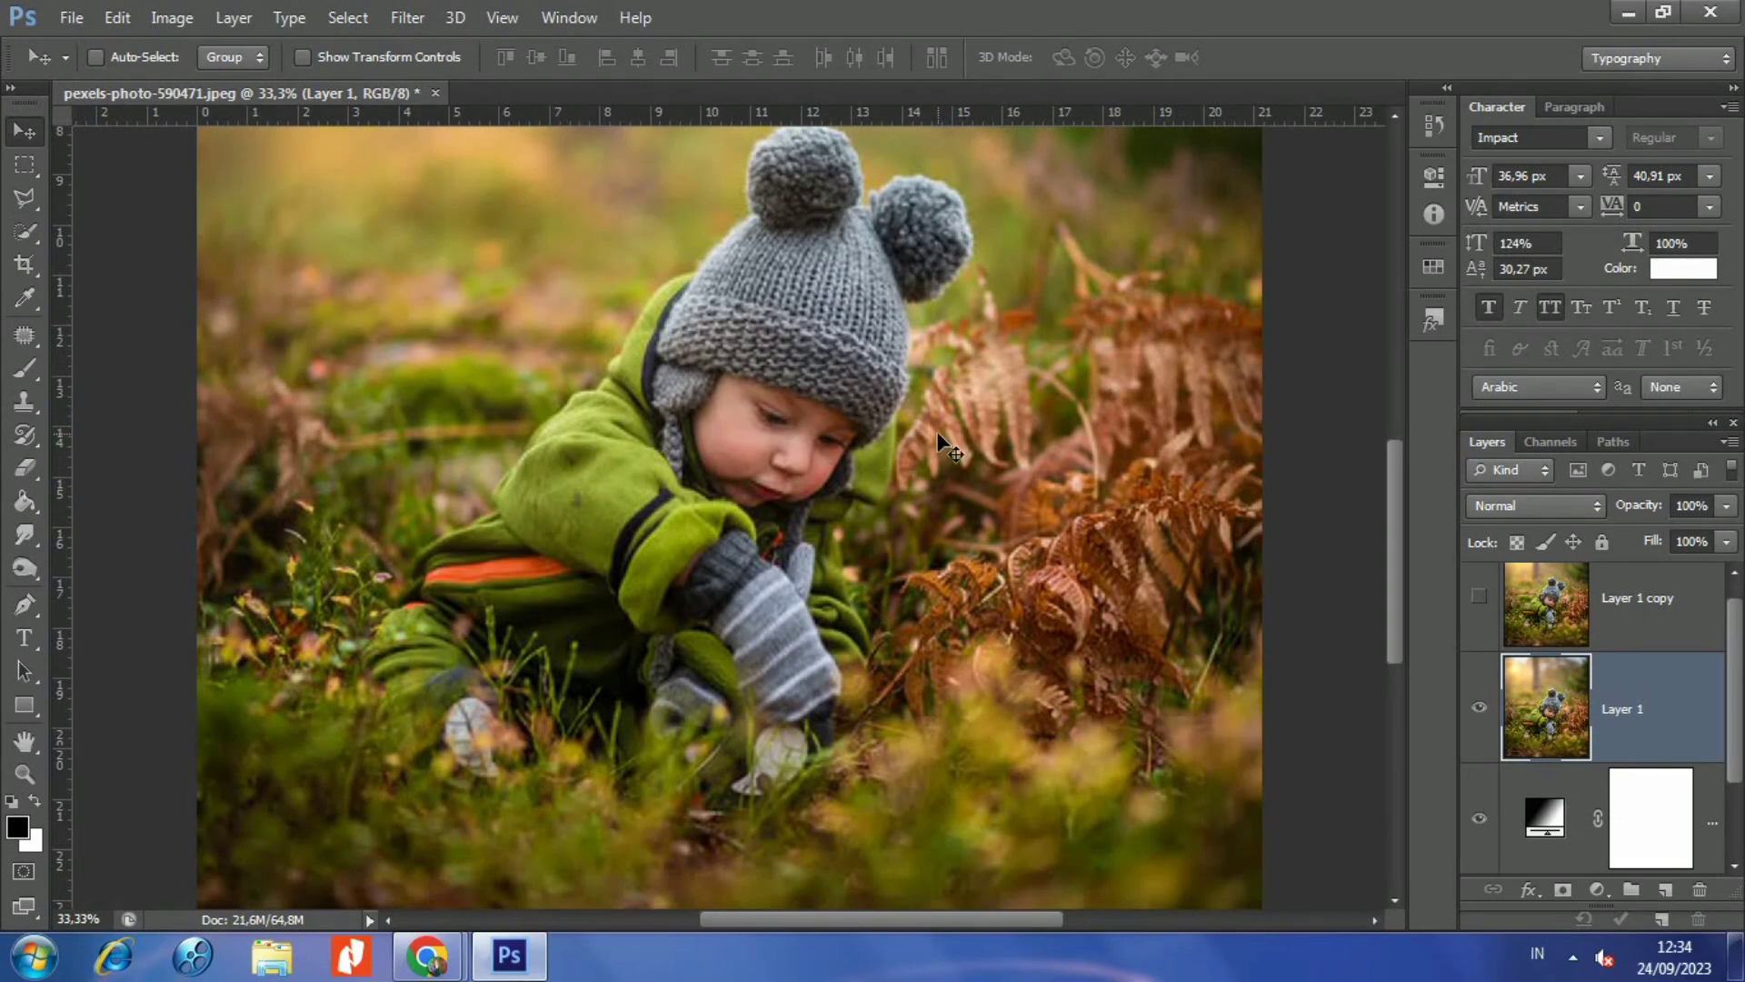
- Draw a rectangular marquee around the child and grass, nudged slightly right
click(25, 170)
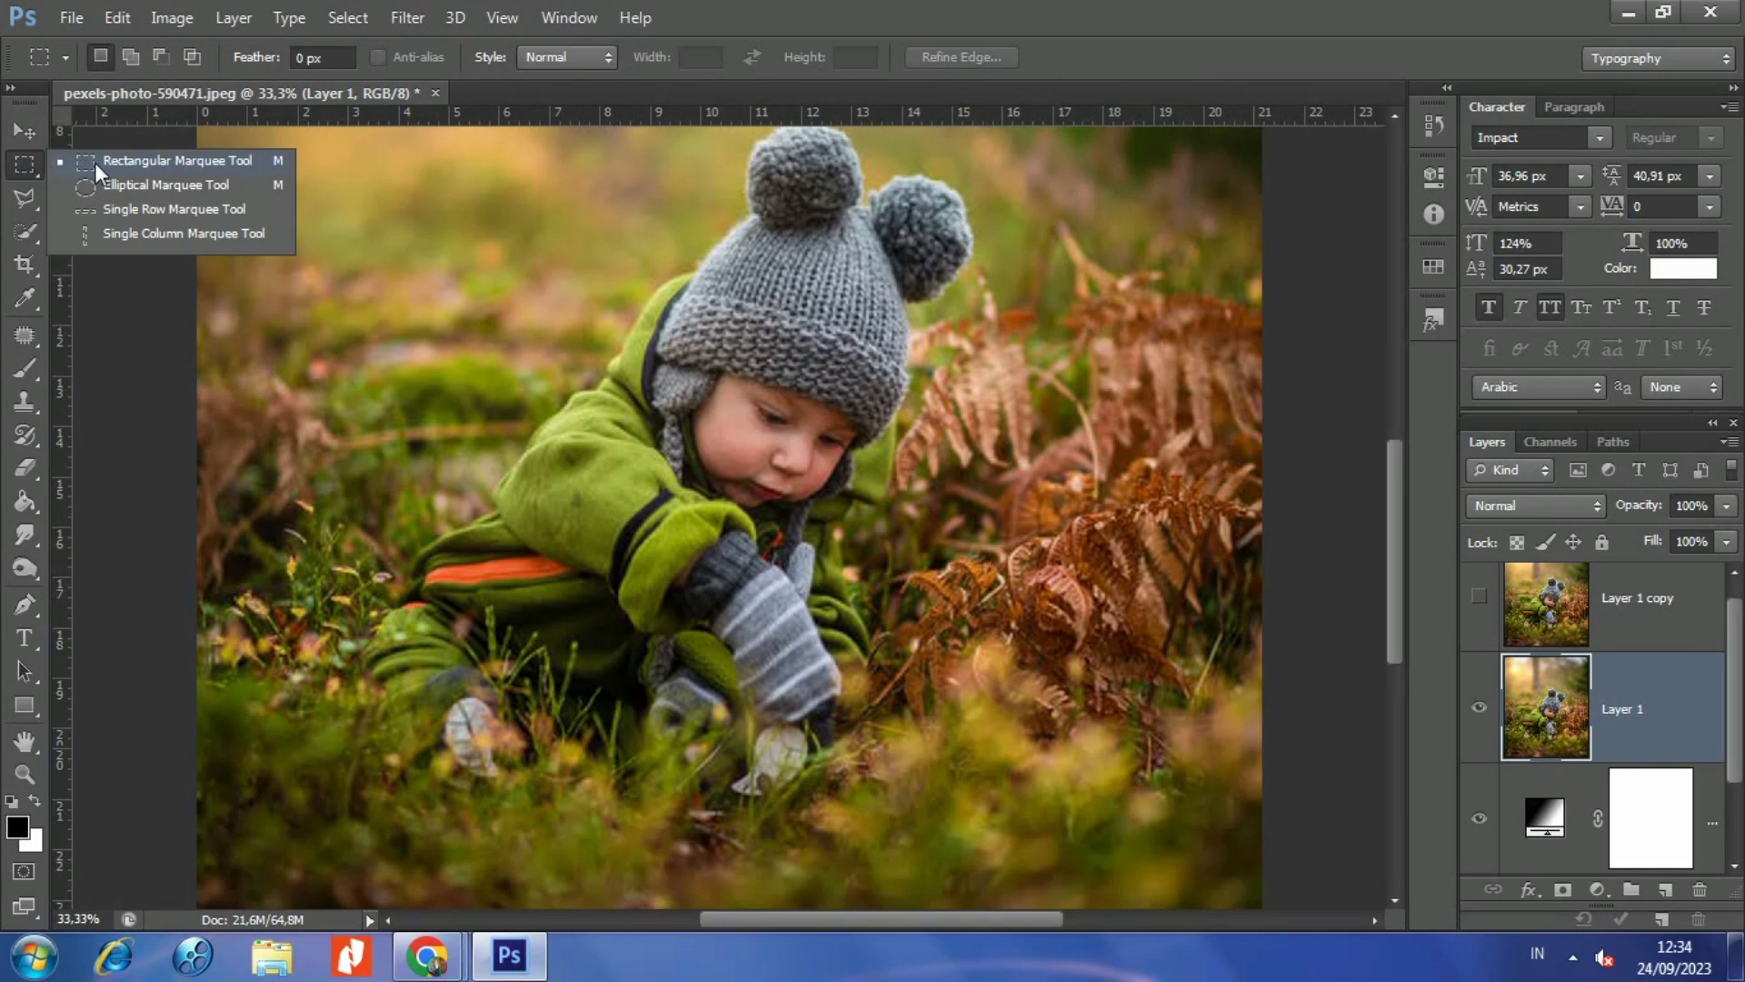
click(118, 167)
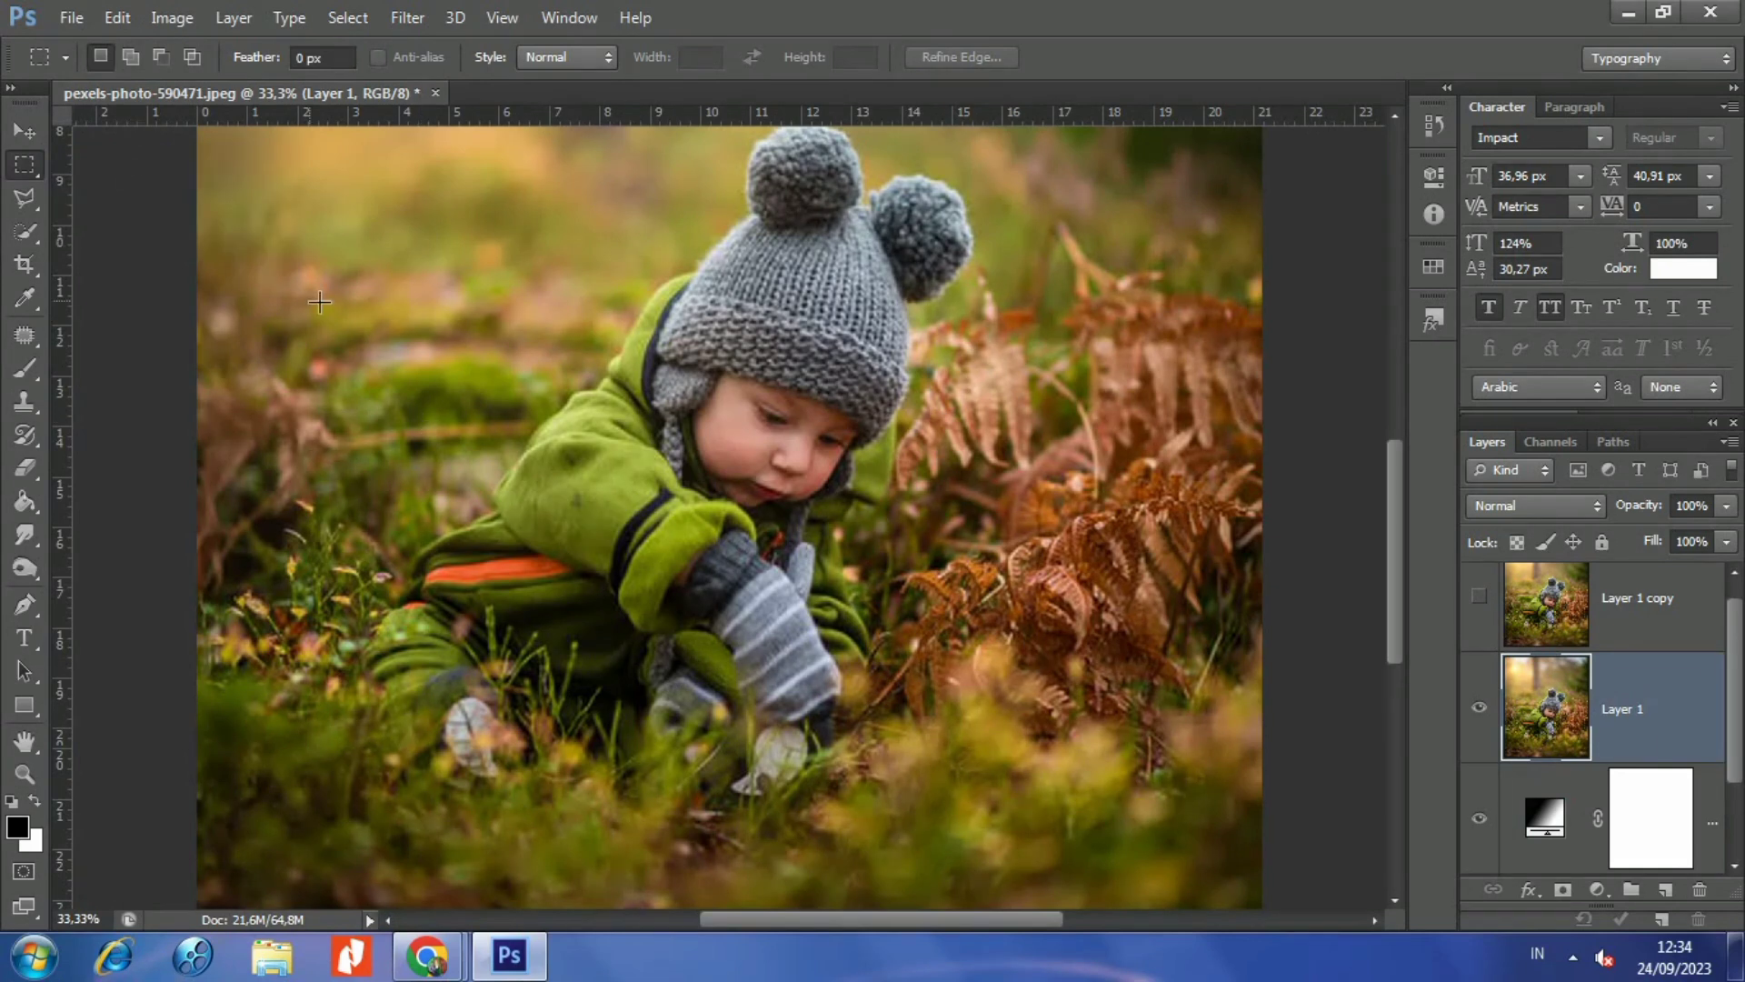
drag(320, 307, 1125, 815)
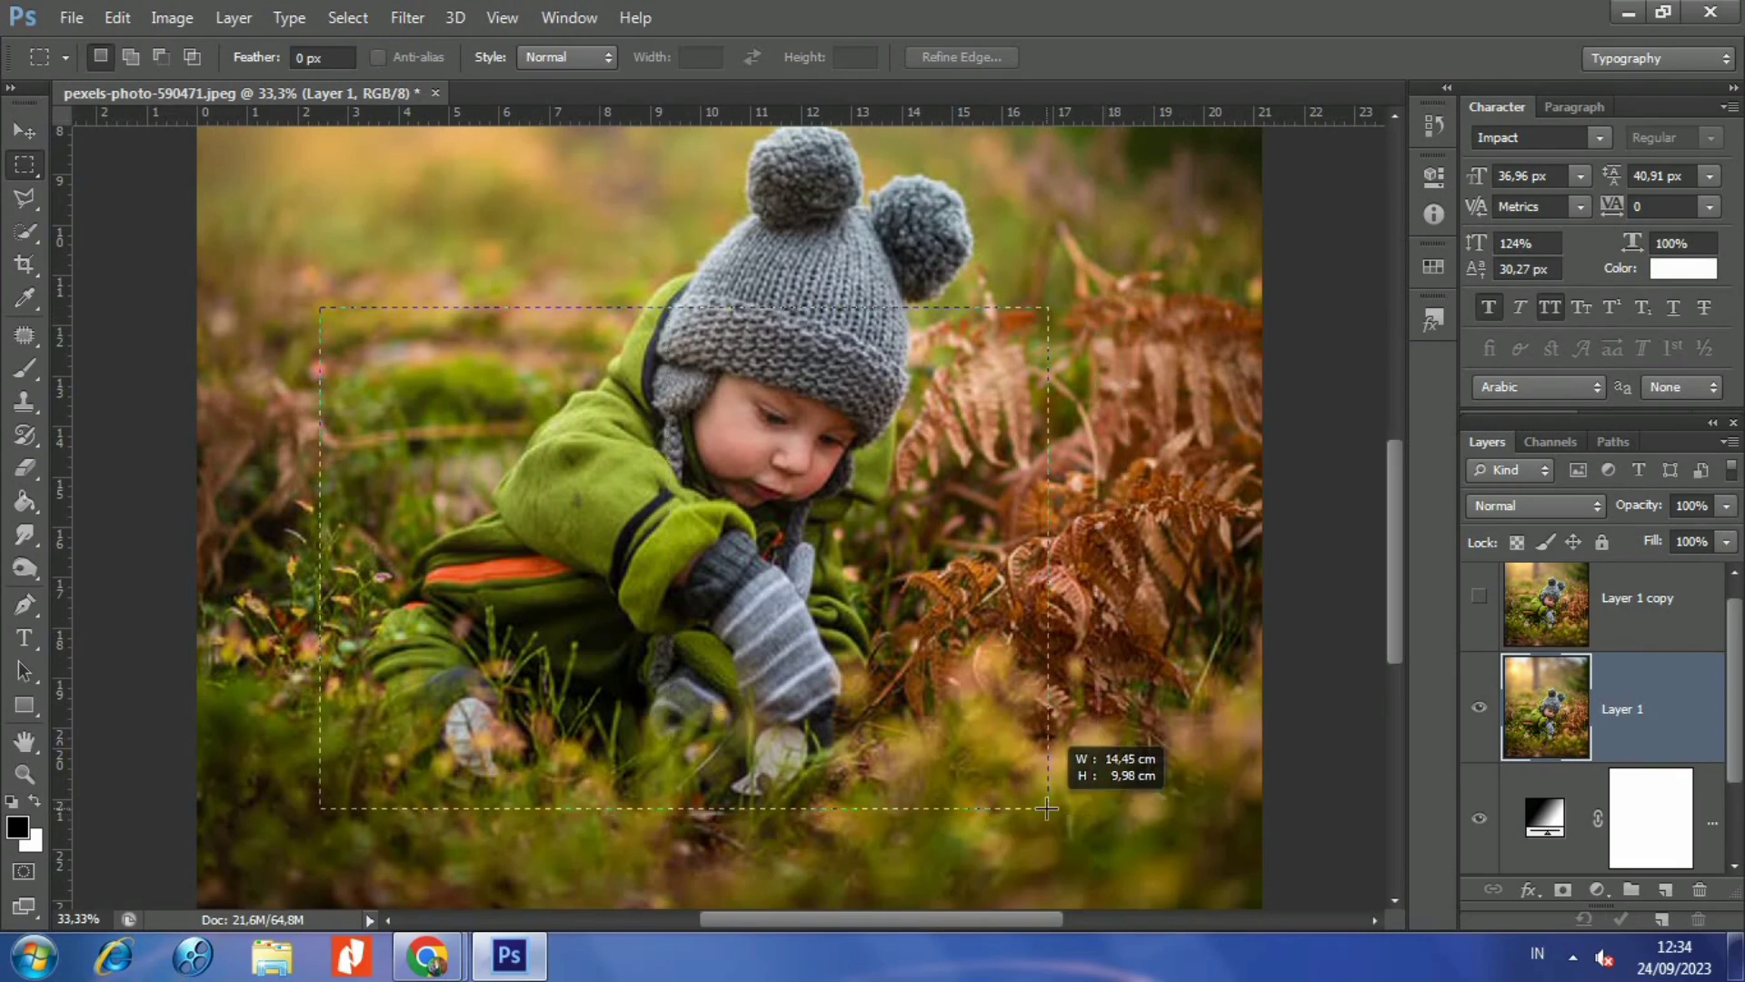
drag(1125, 816, 1046, 807)
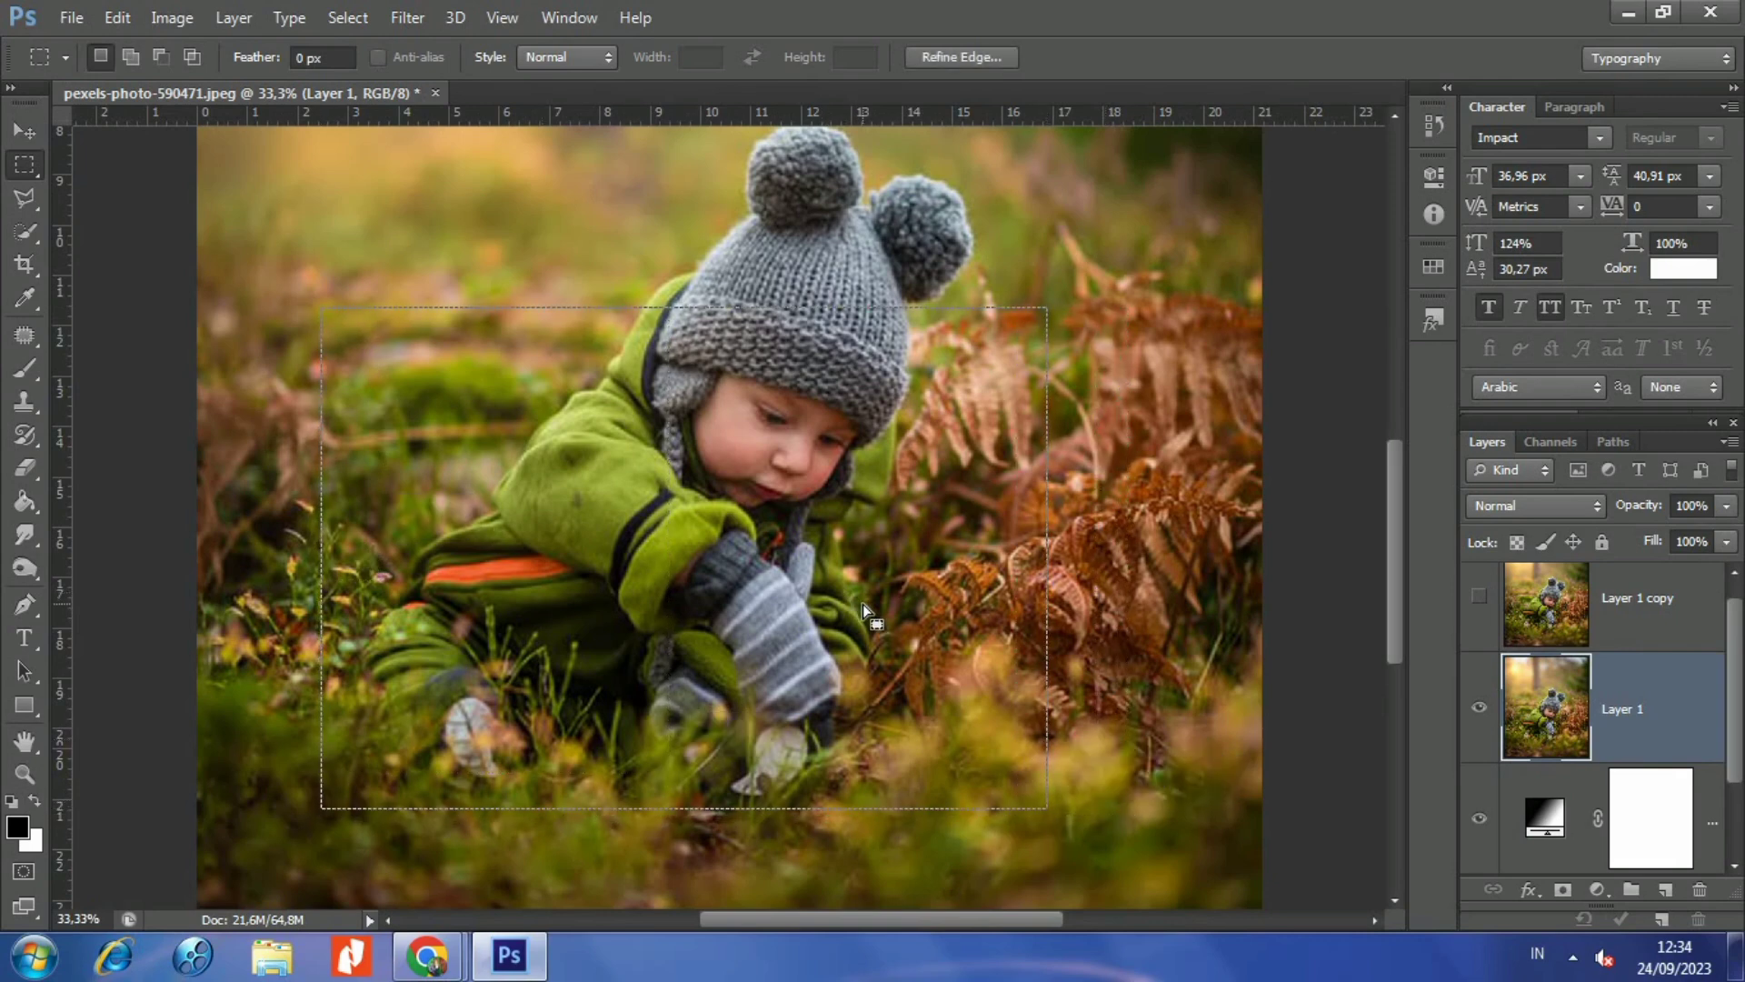
drag(864, 604, 885, 605)
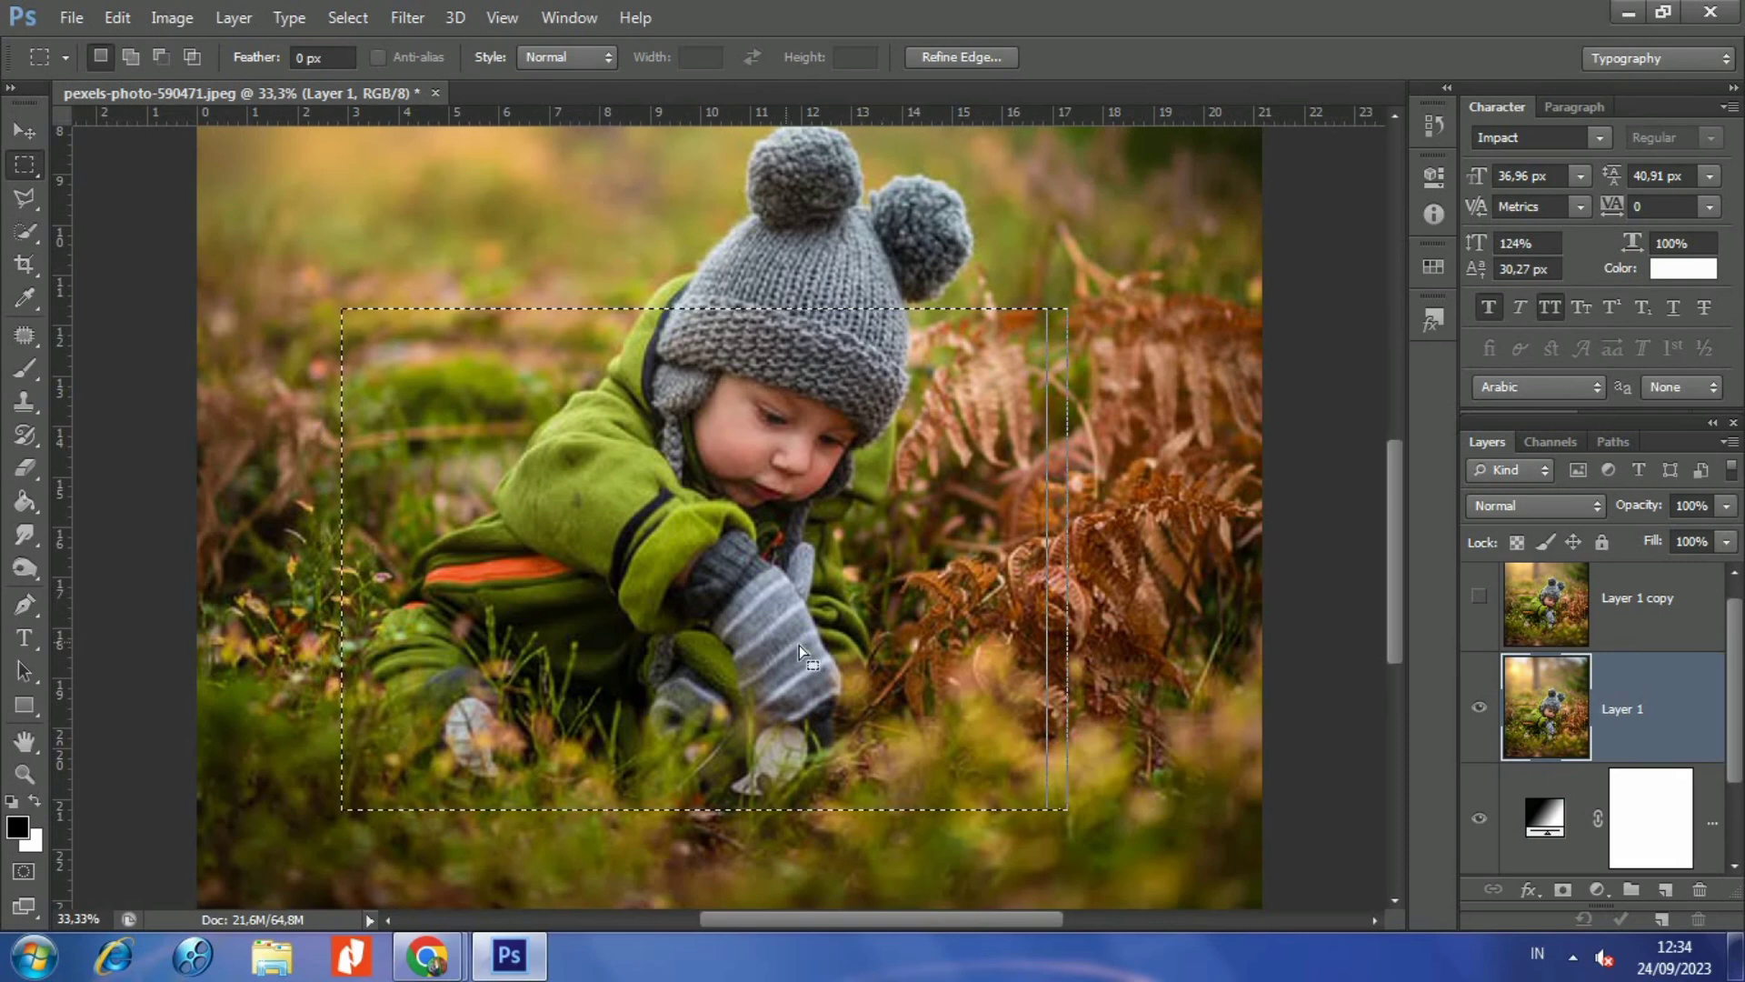
- Apply a Perspective transform to the selection, narrowing the top and widening the bottom
click(340, 13)
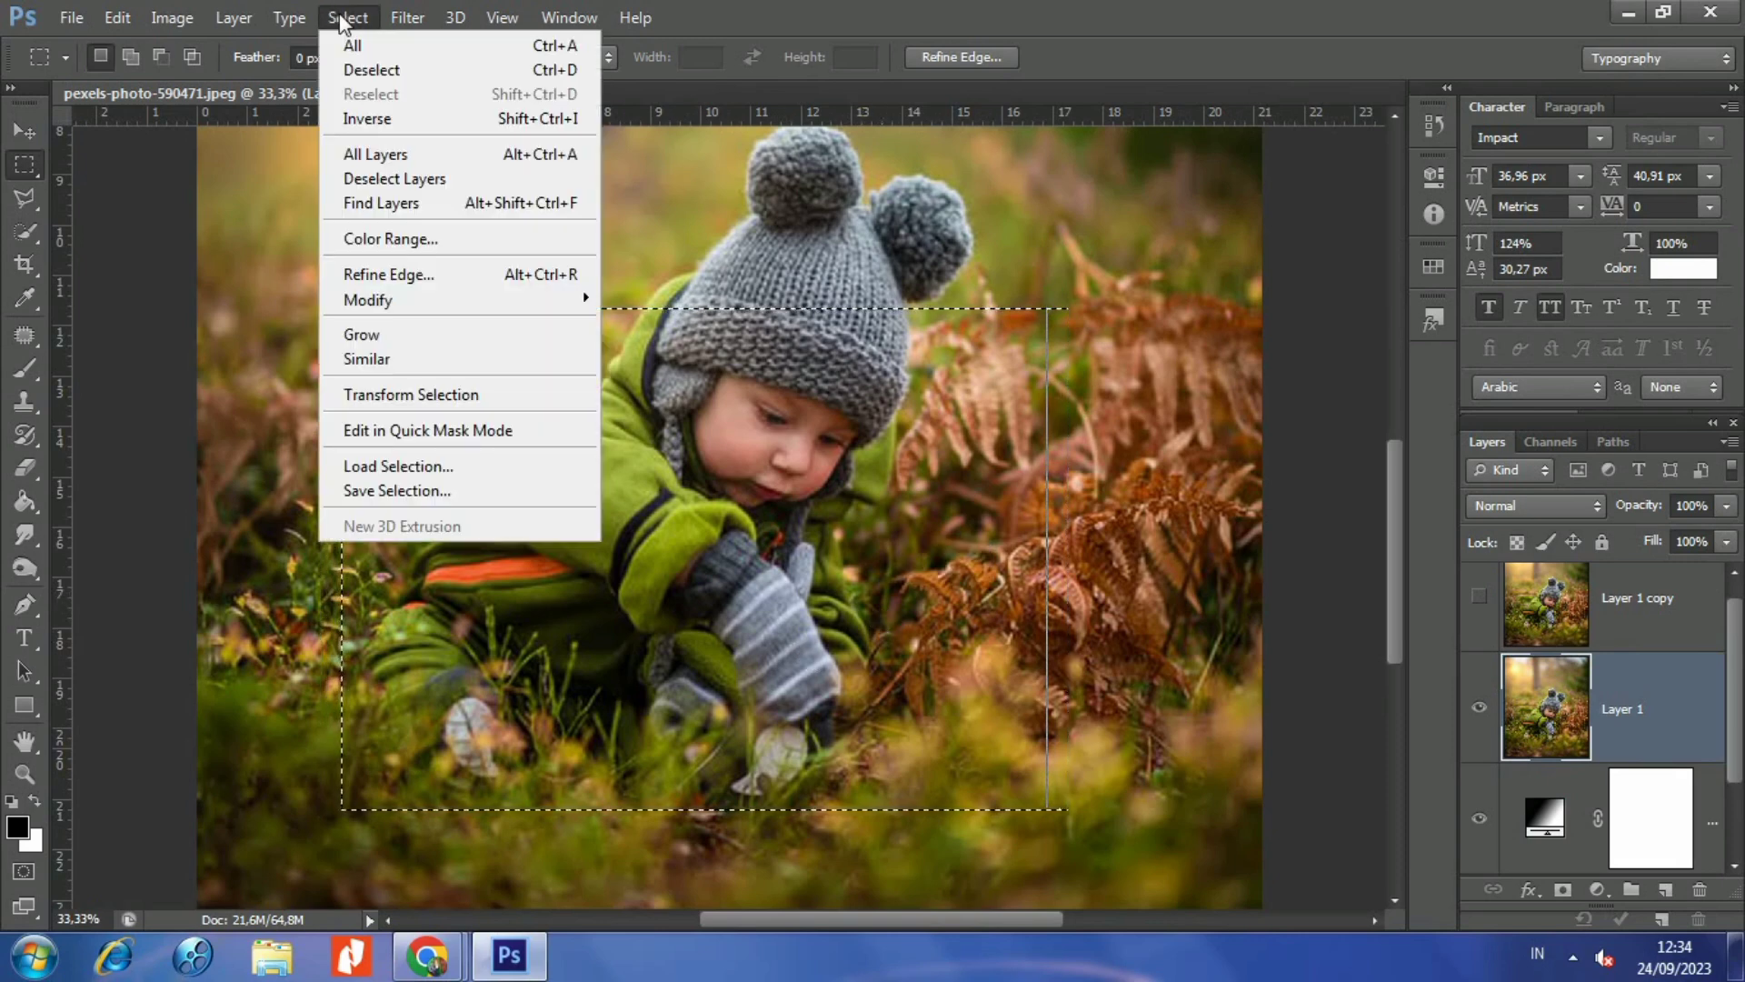
click(400, 394)
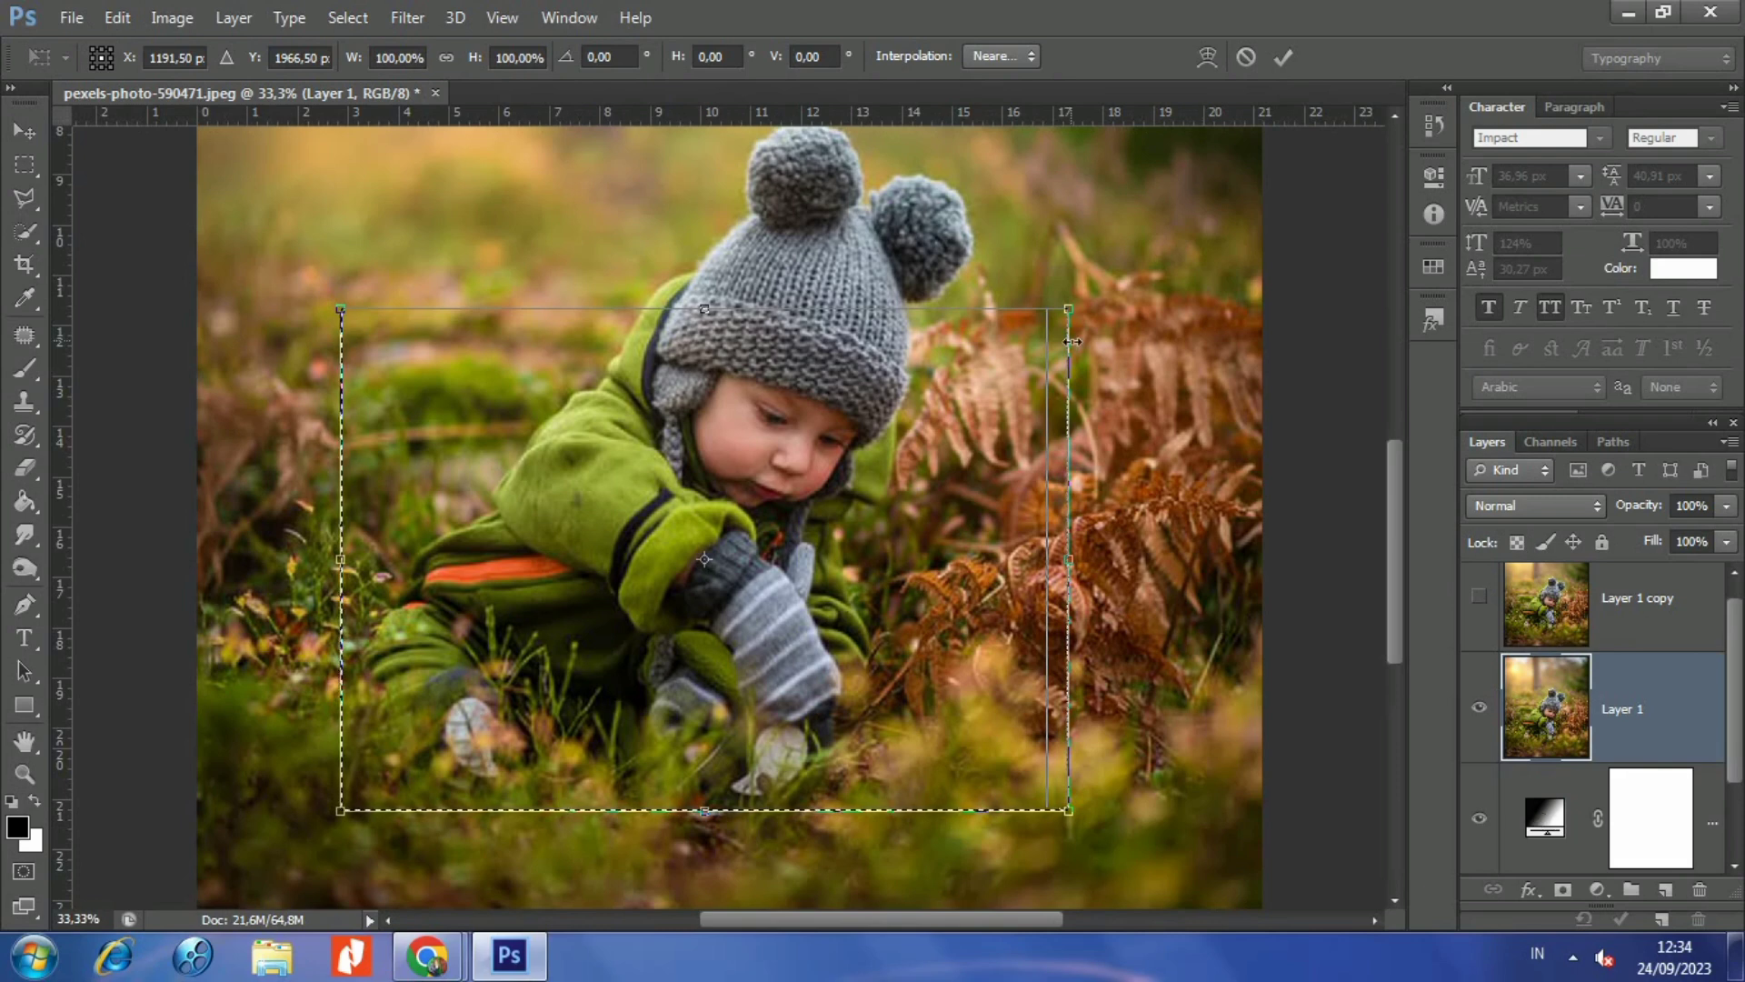
click(119, 20)
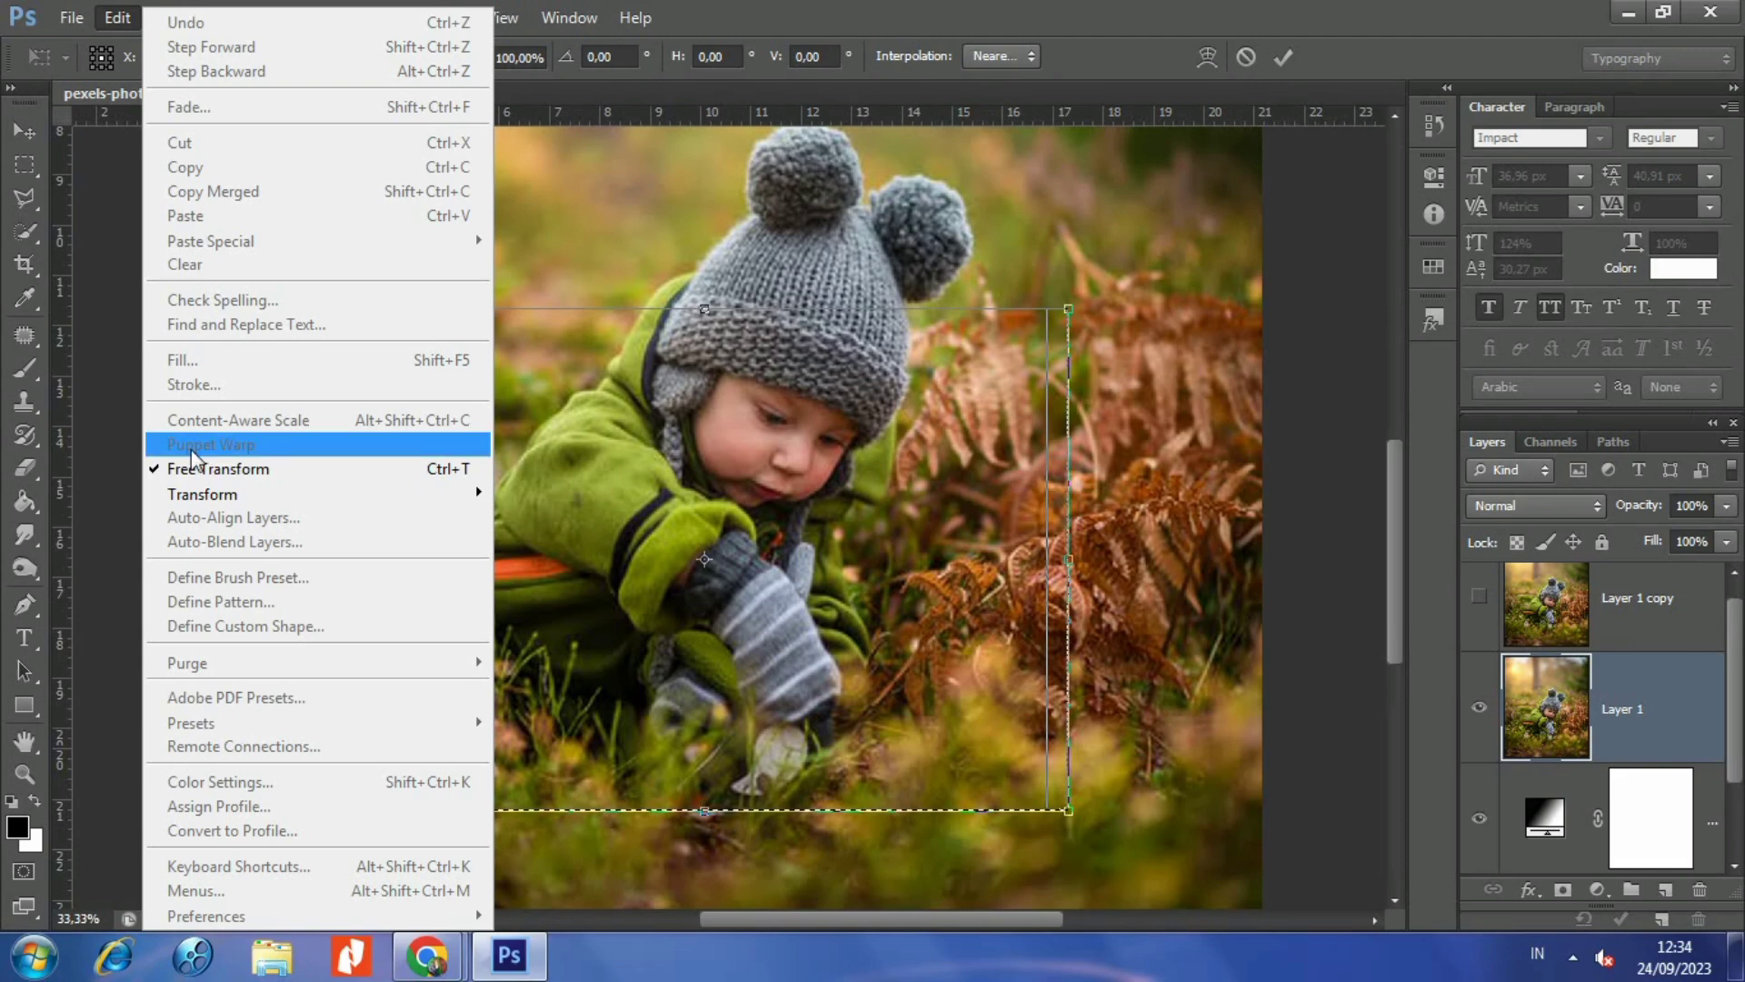
mouse_move(201, 494)
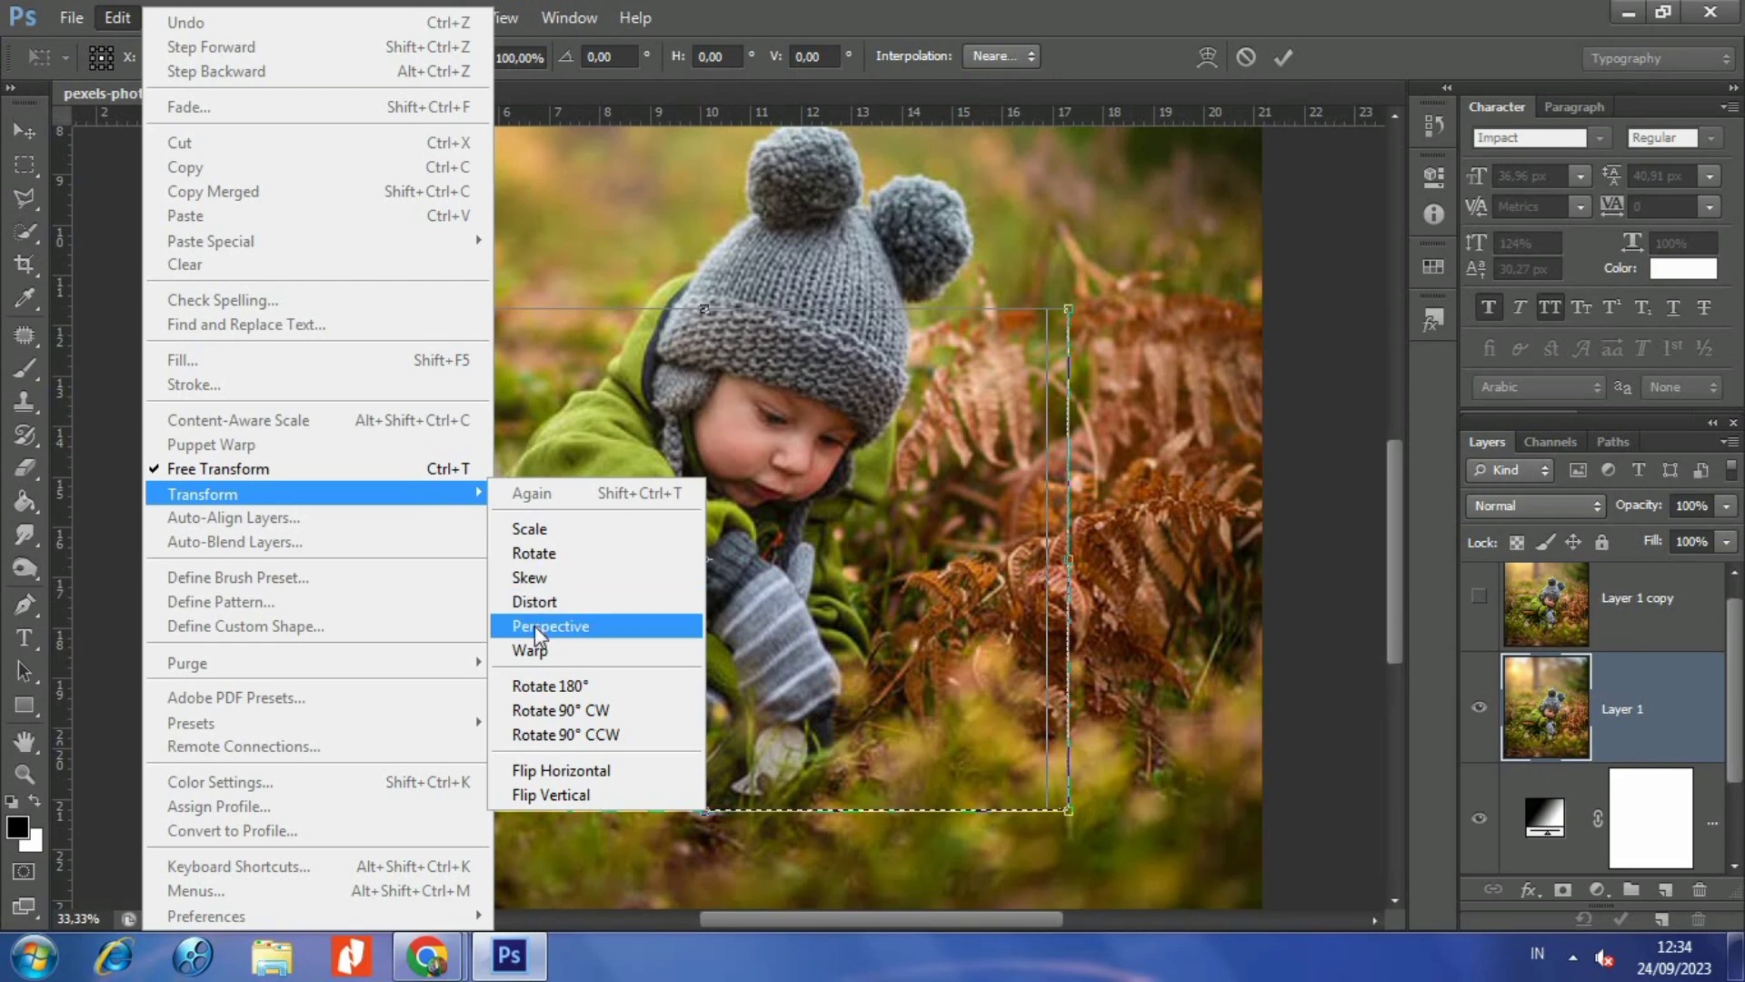
click(534, 625)
drag(342, 310, 494, 325)
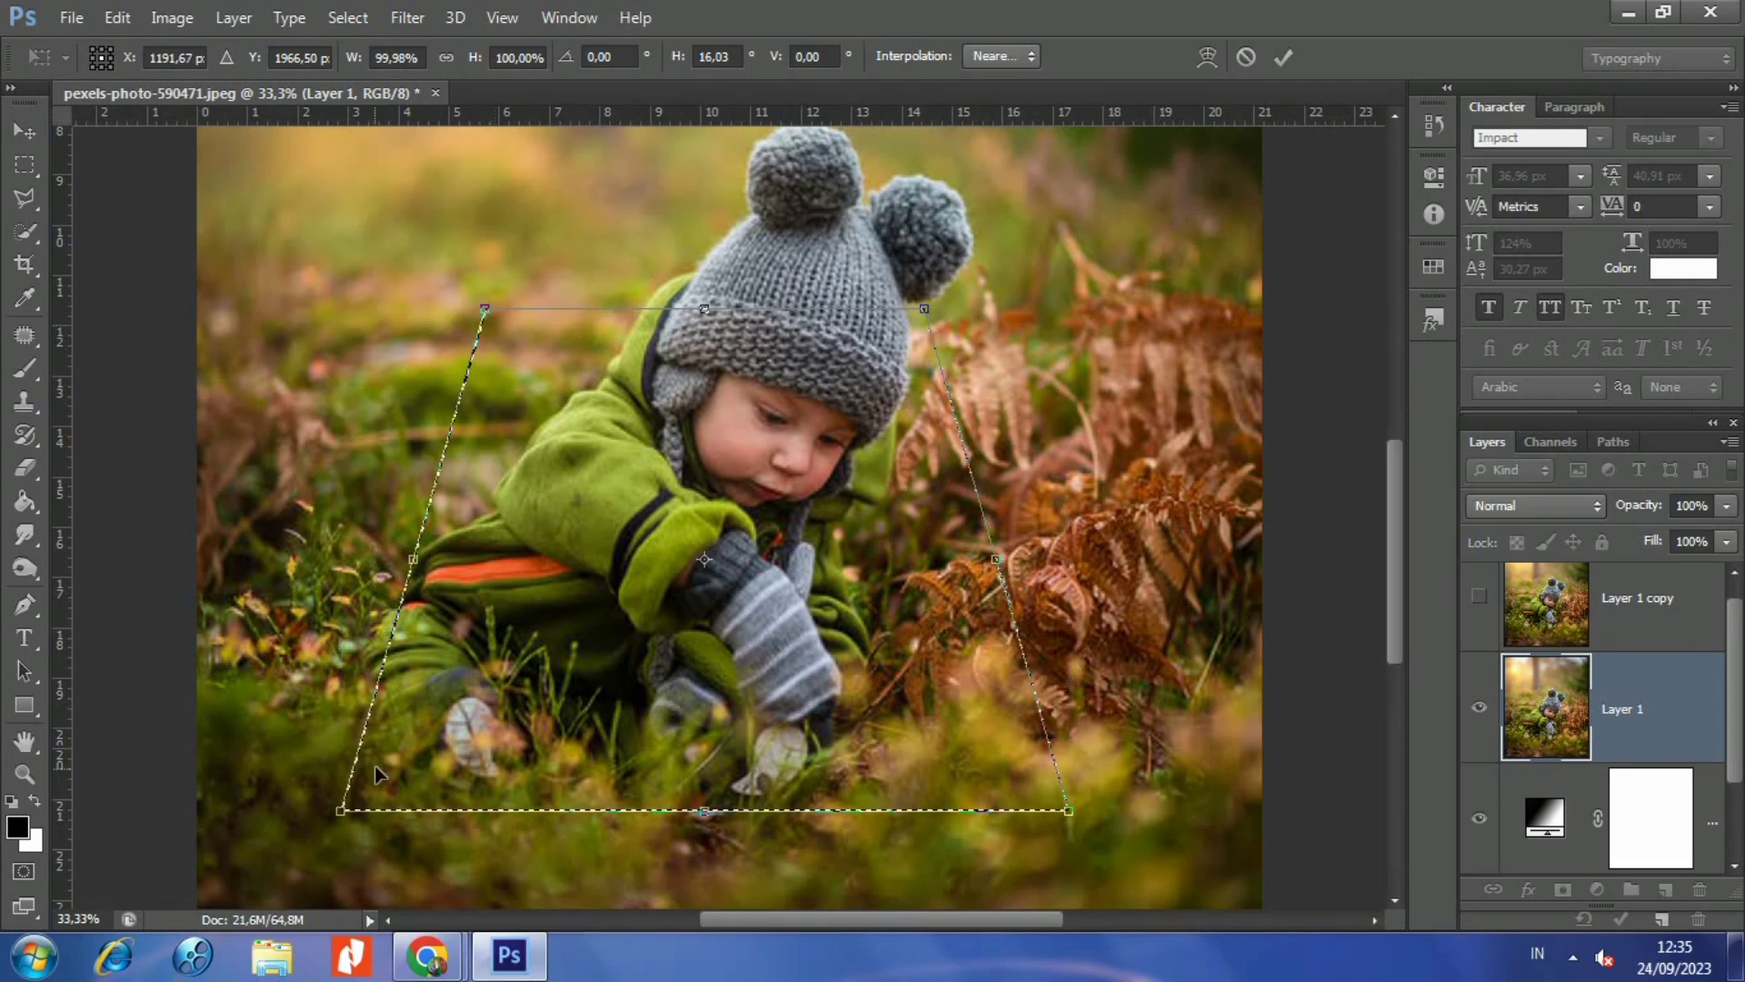
drag(336, 811, 276, 827)
drag(924, 310, 951, 315)
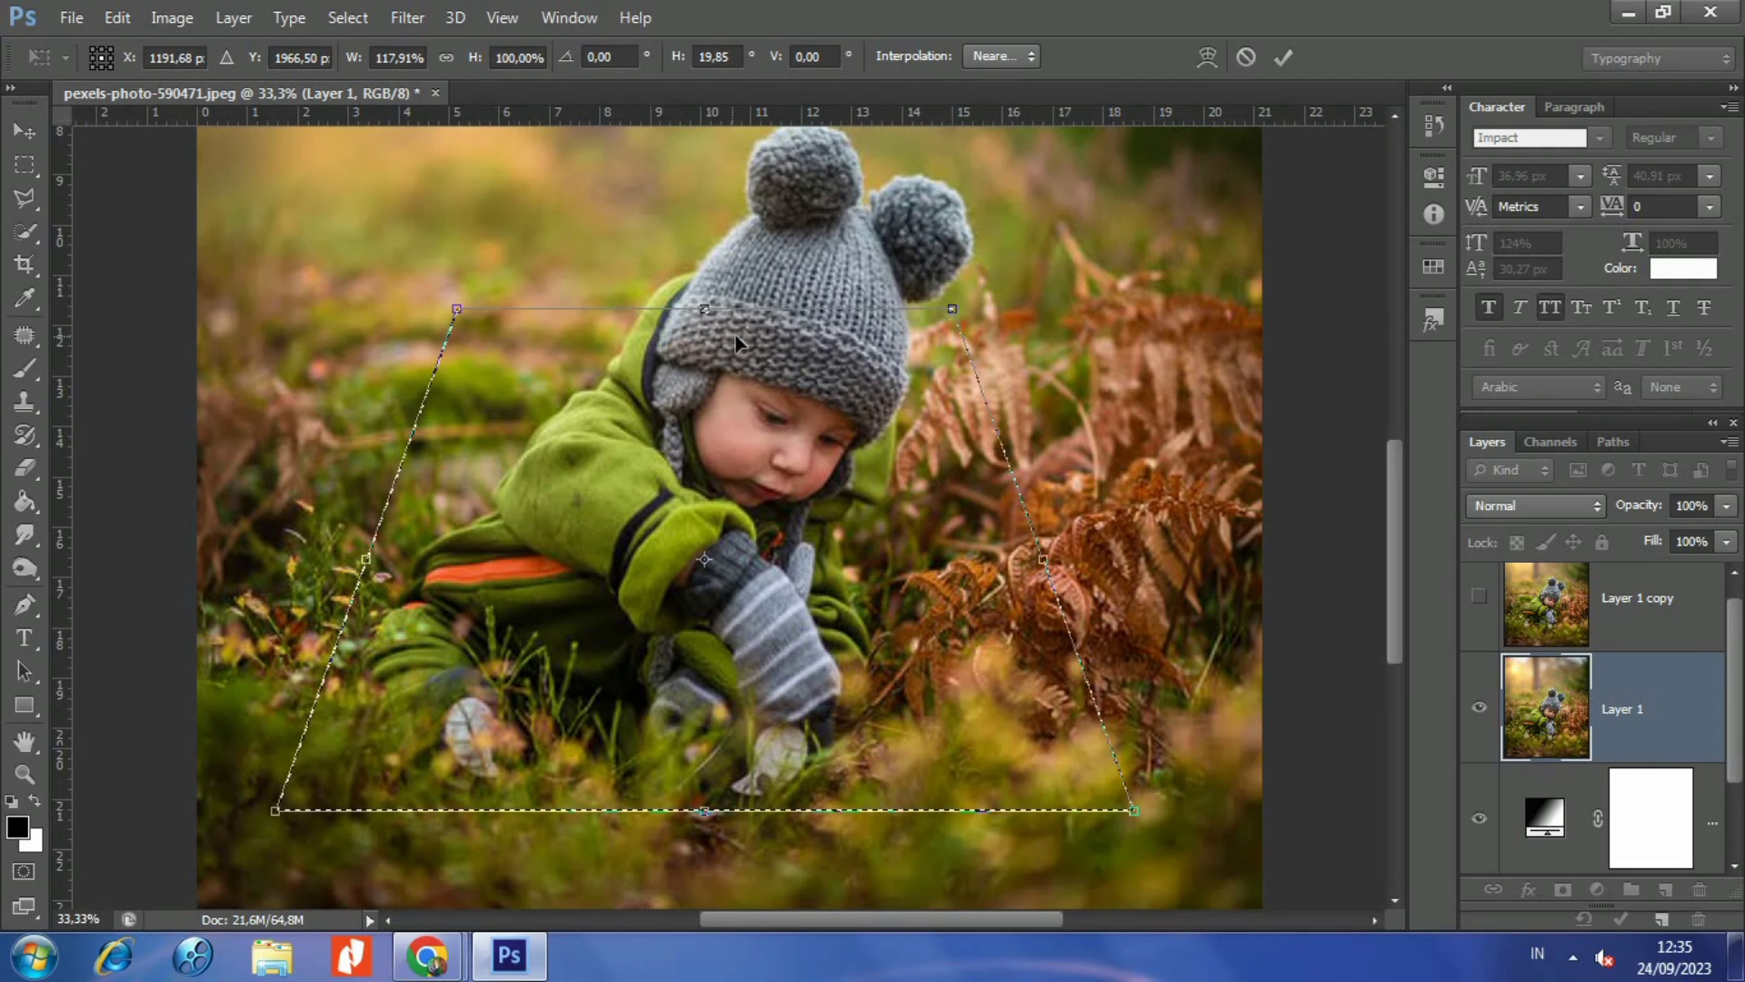
- Distort the selection to lower its top edge, then commit the trapezoid
click(129, 25)
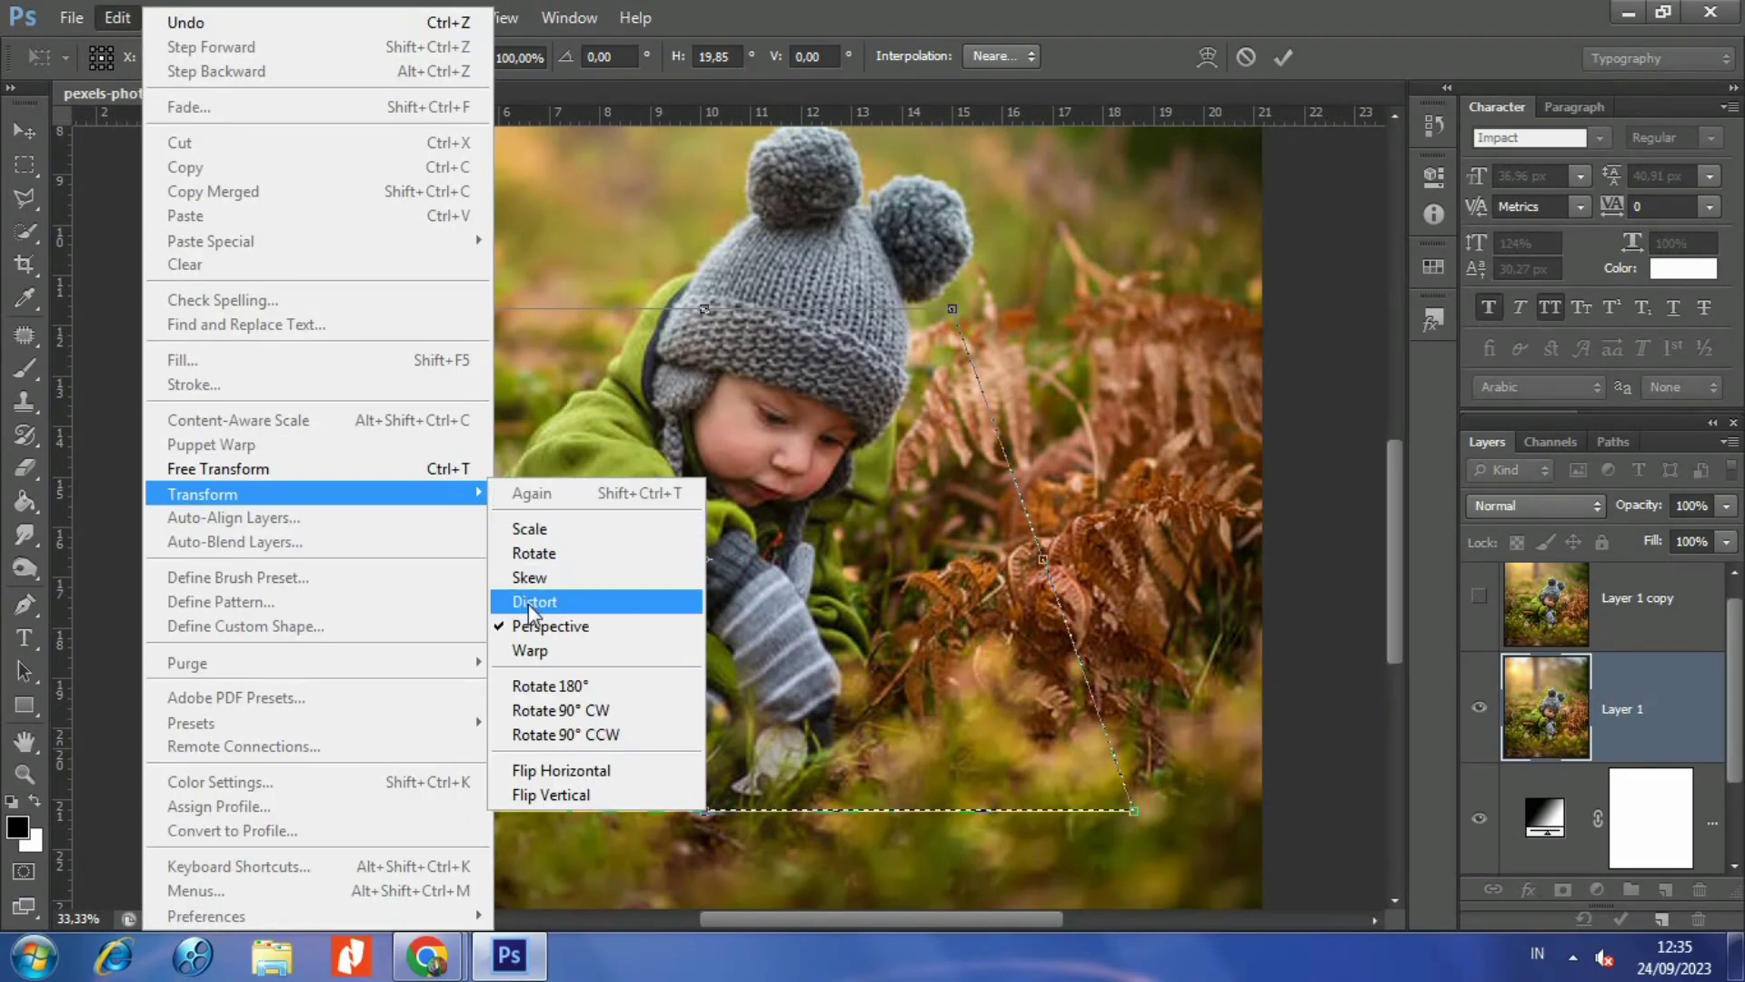
click(529, 603)
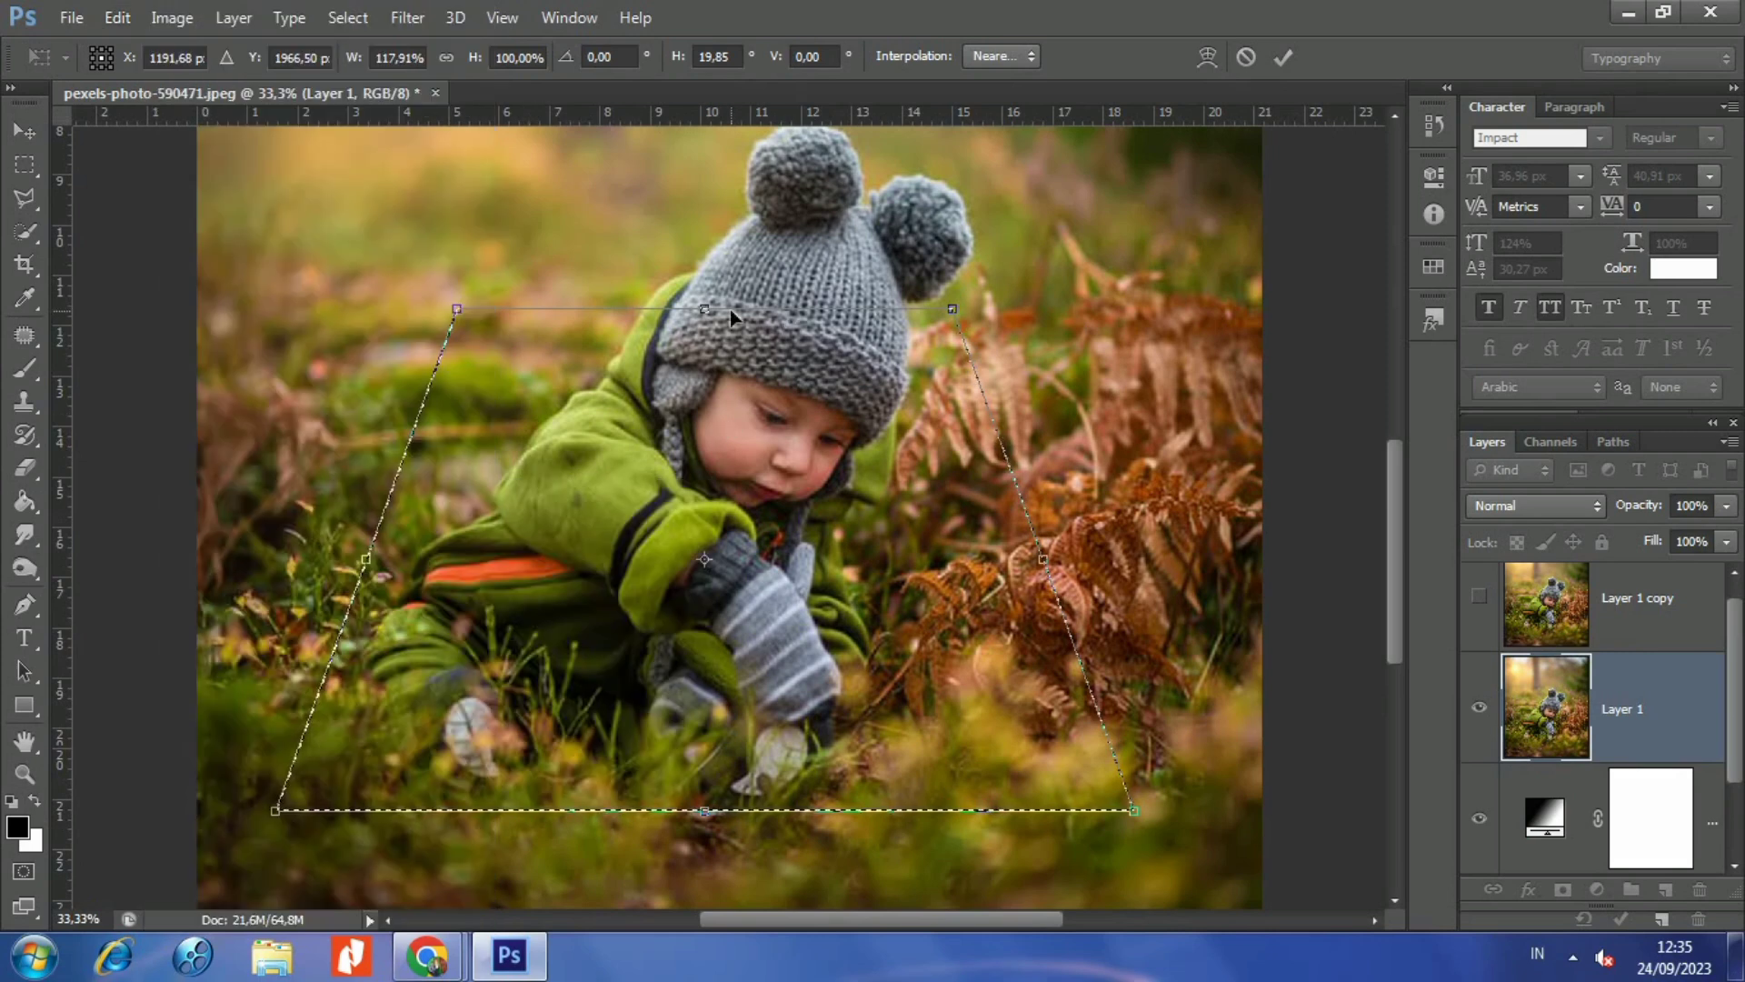
drag(707, 316, 708, 368)
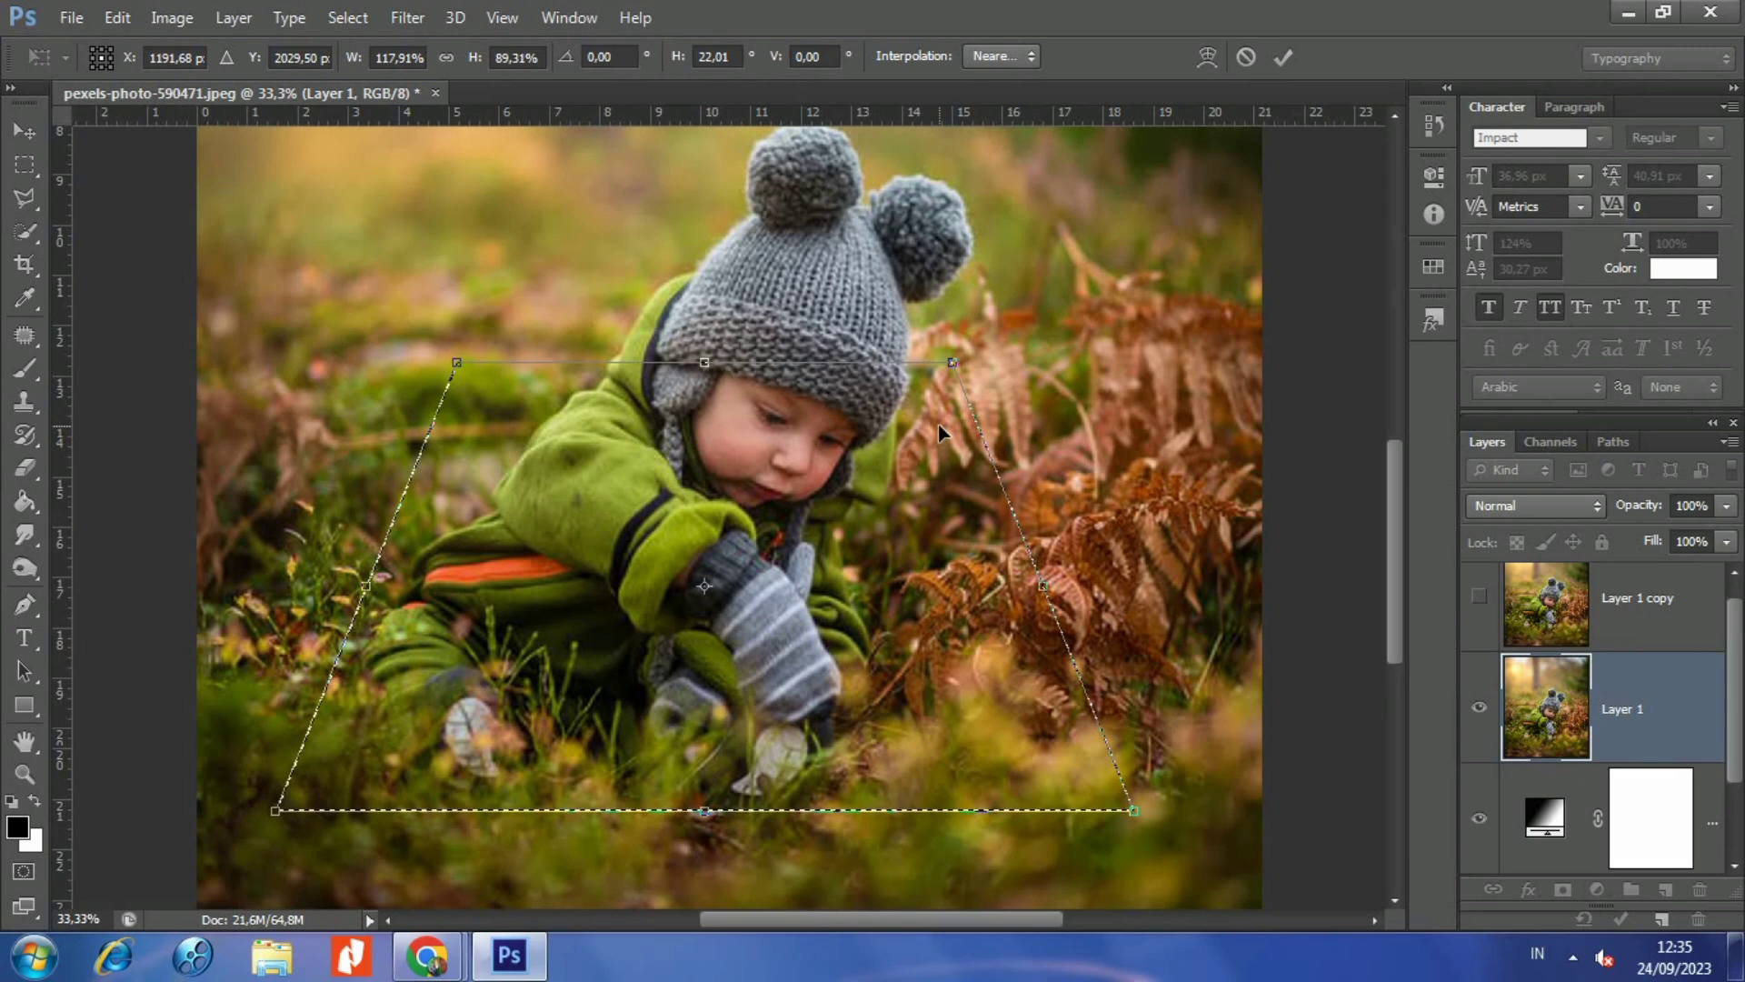
key(Return)
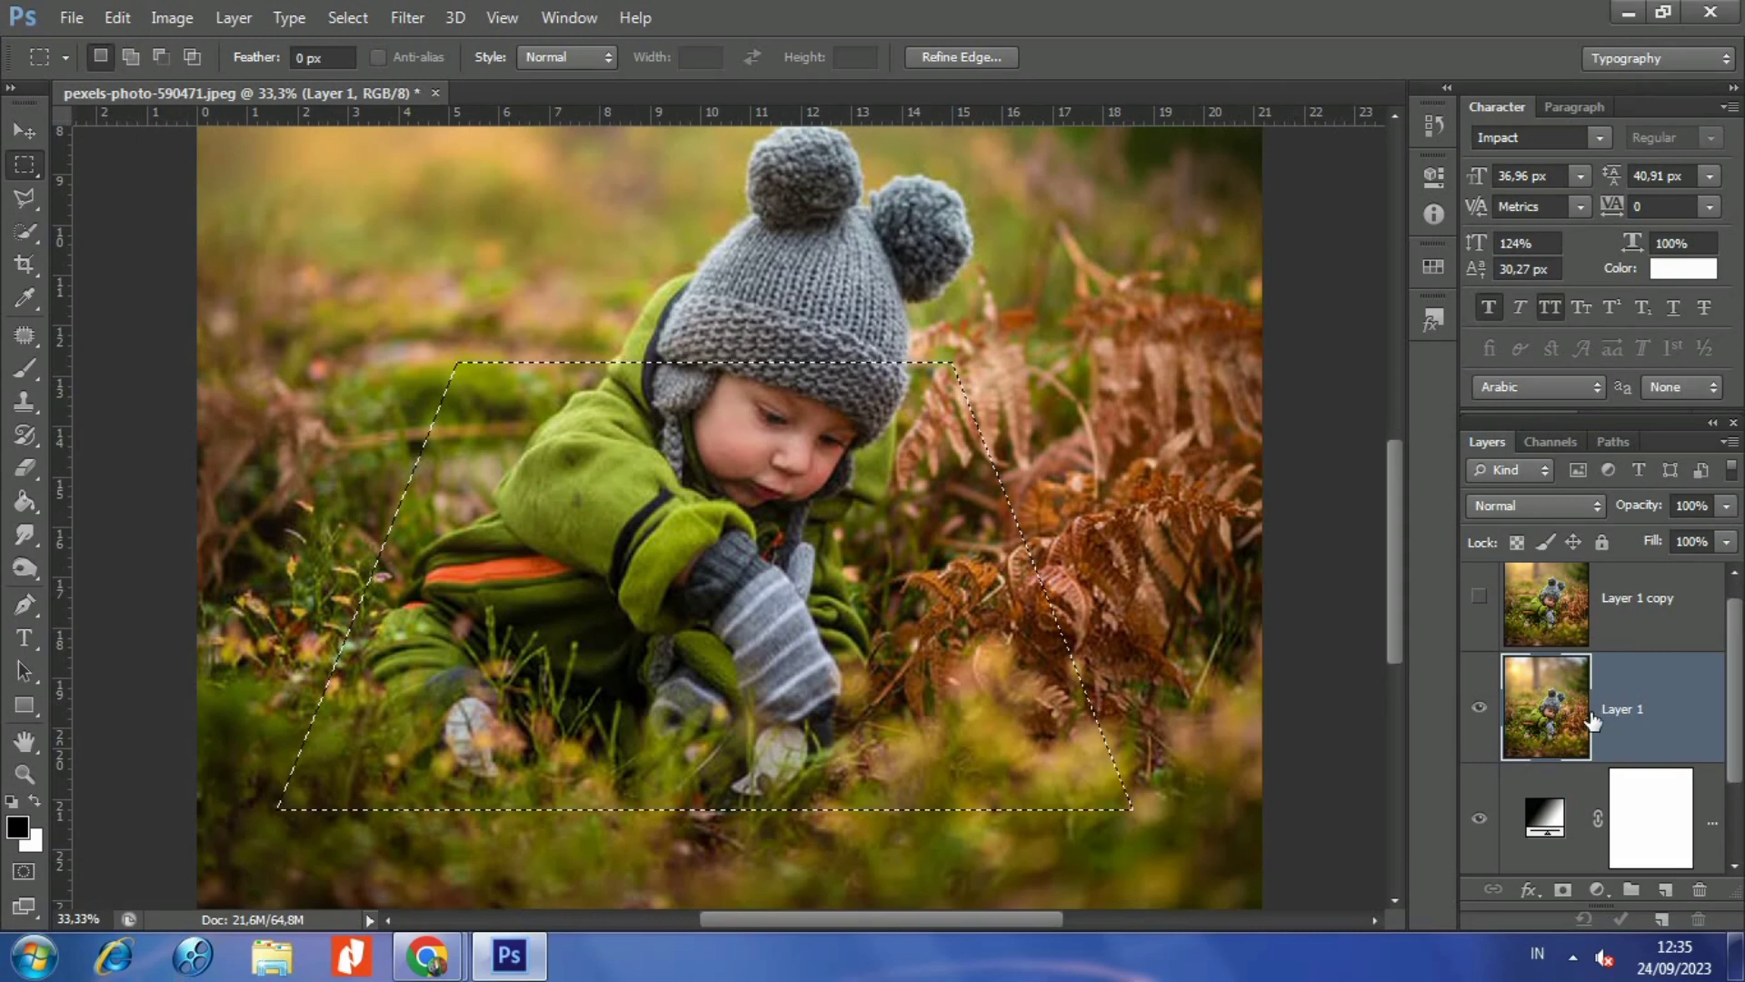
- Add a layer mask to Layer 1 from the trapezoid selection
click(1560, 891)
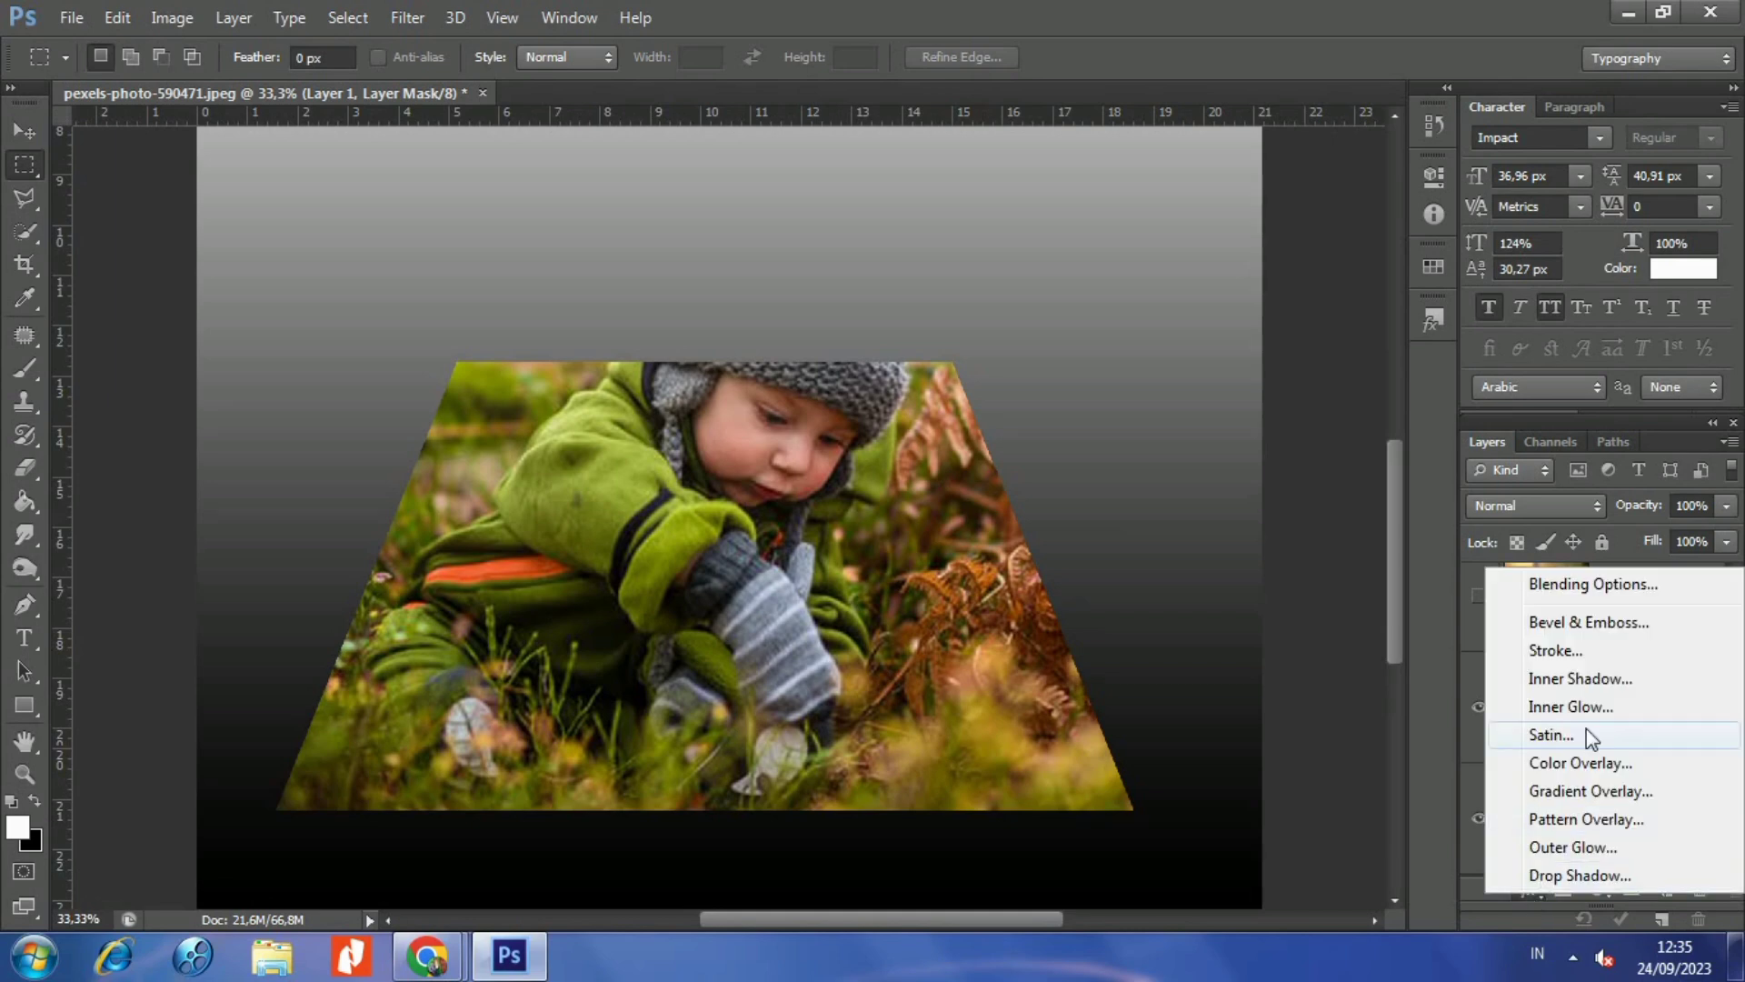
- Give Layer 1 a white (ffffff) 73 px Inside stroke layer style
click(1561, 664)
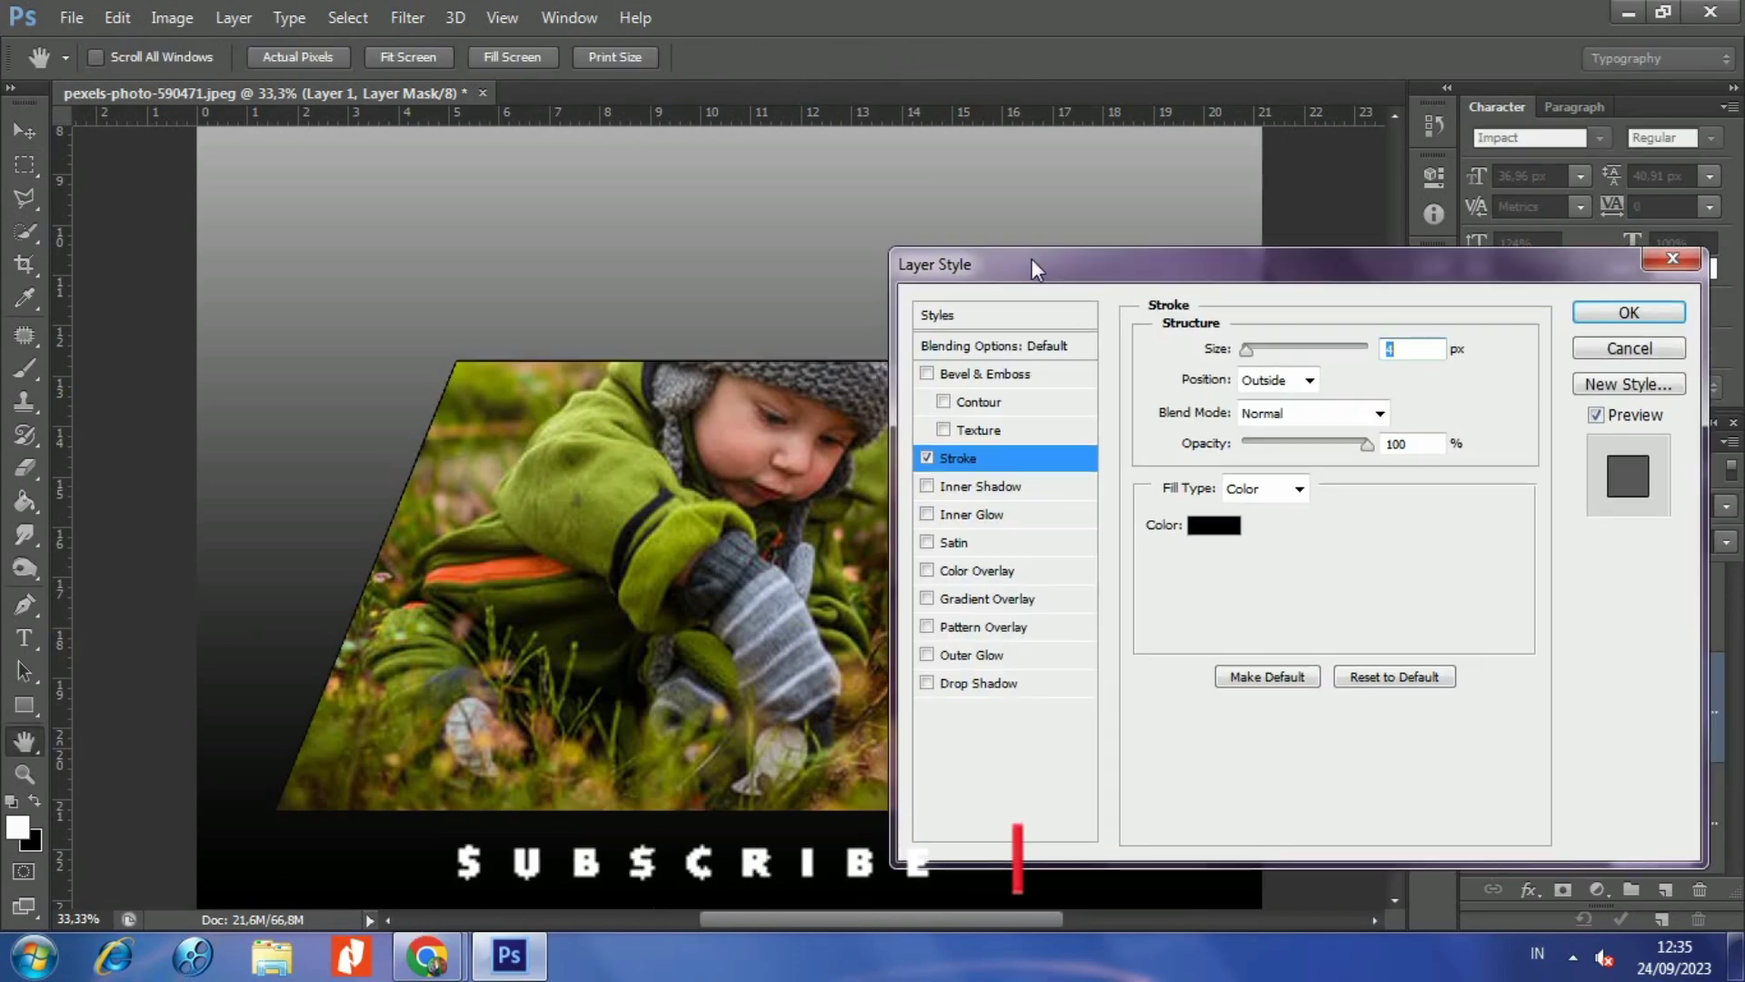
drag(1032, 263, 1064, 59)
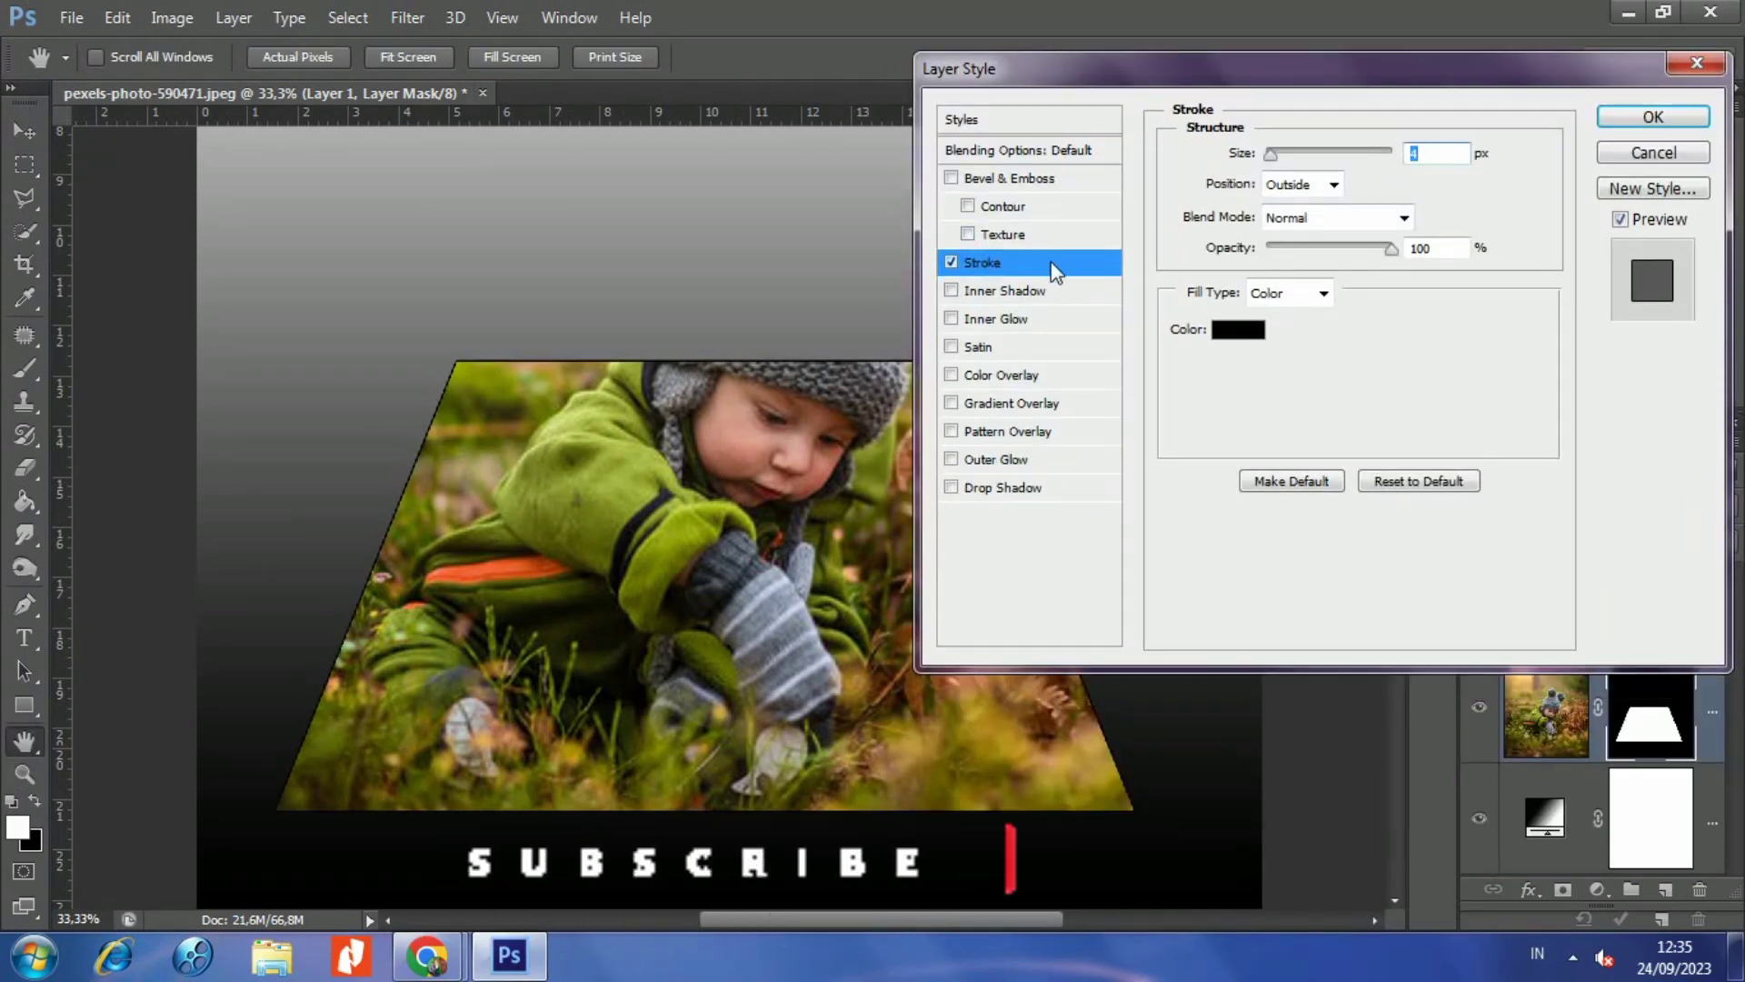
click(1252, 330)
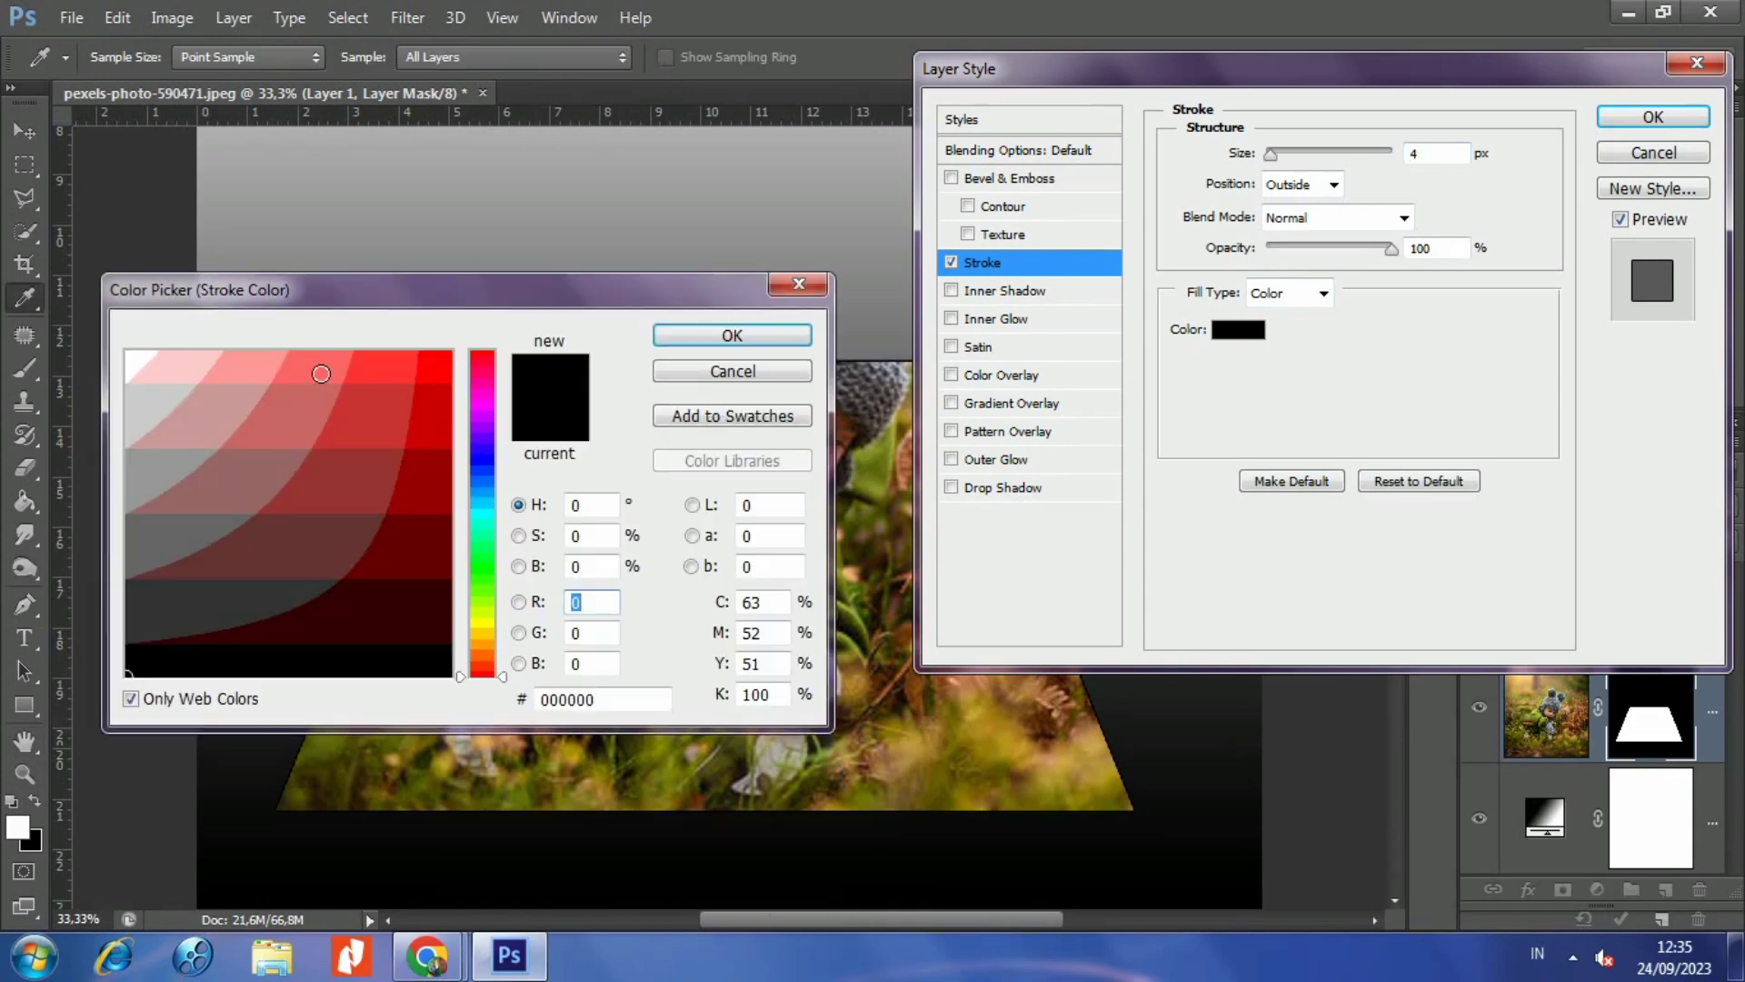
click(137, 361)
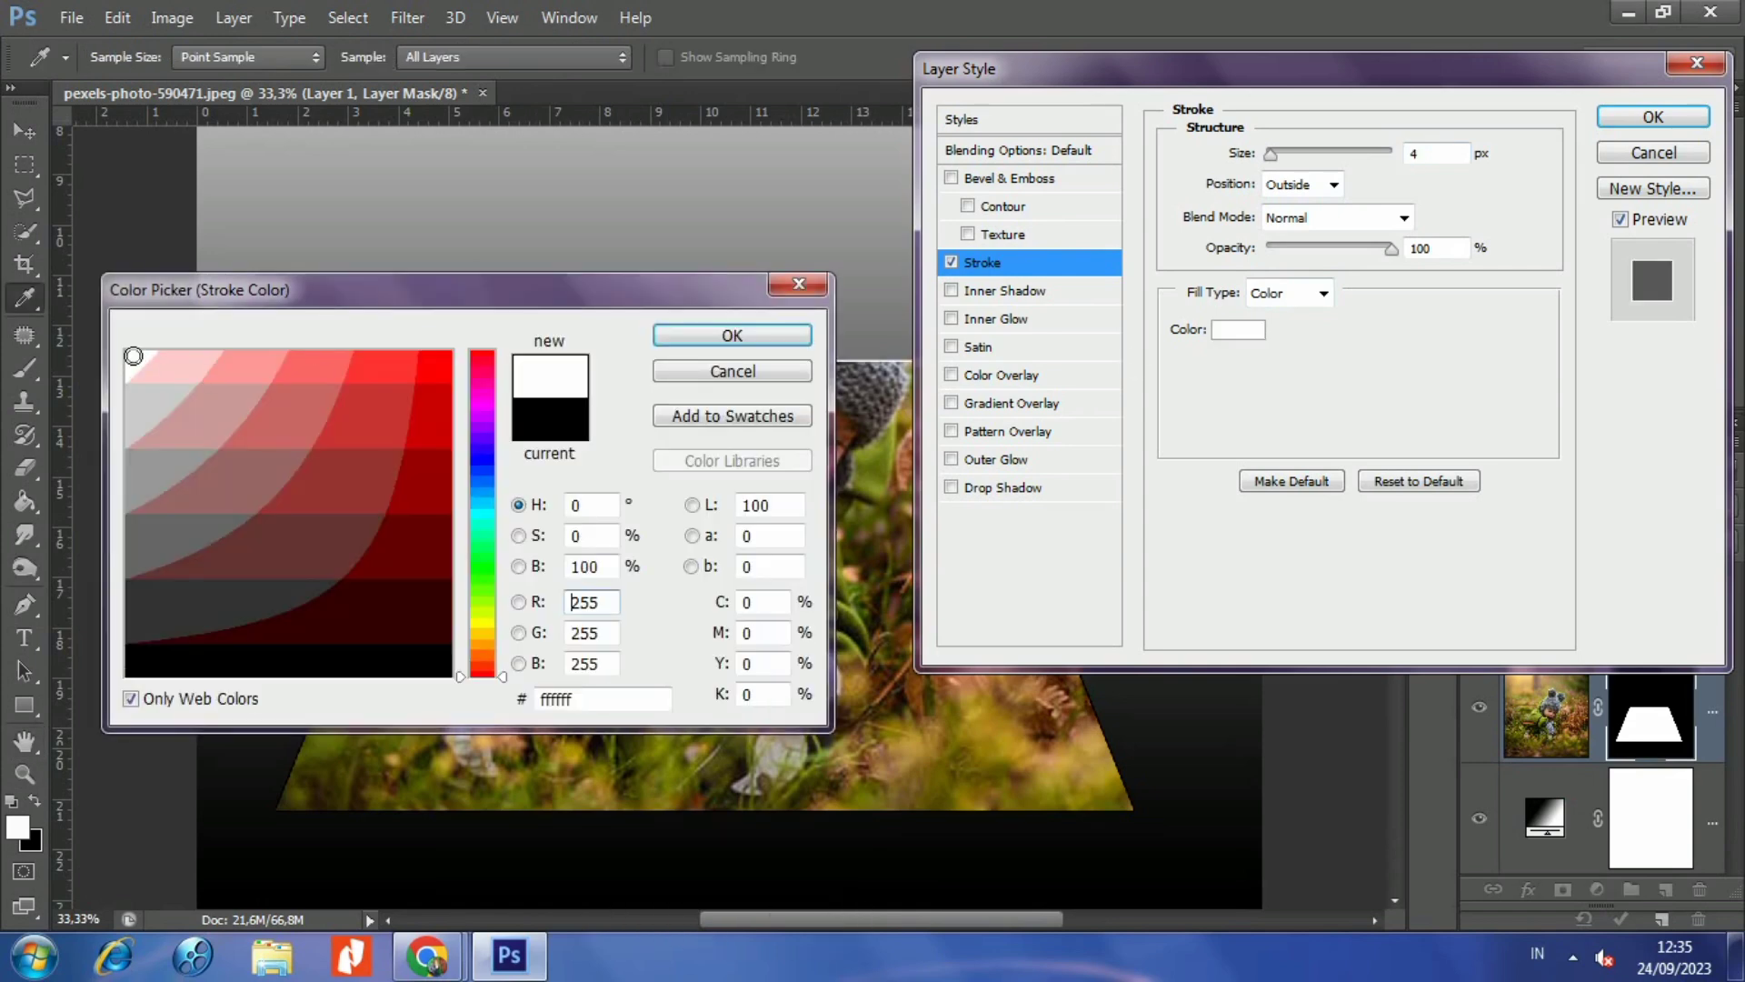
click(724, 339)
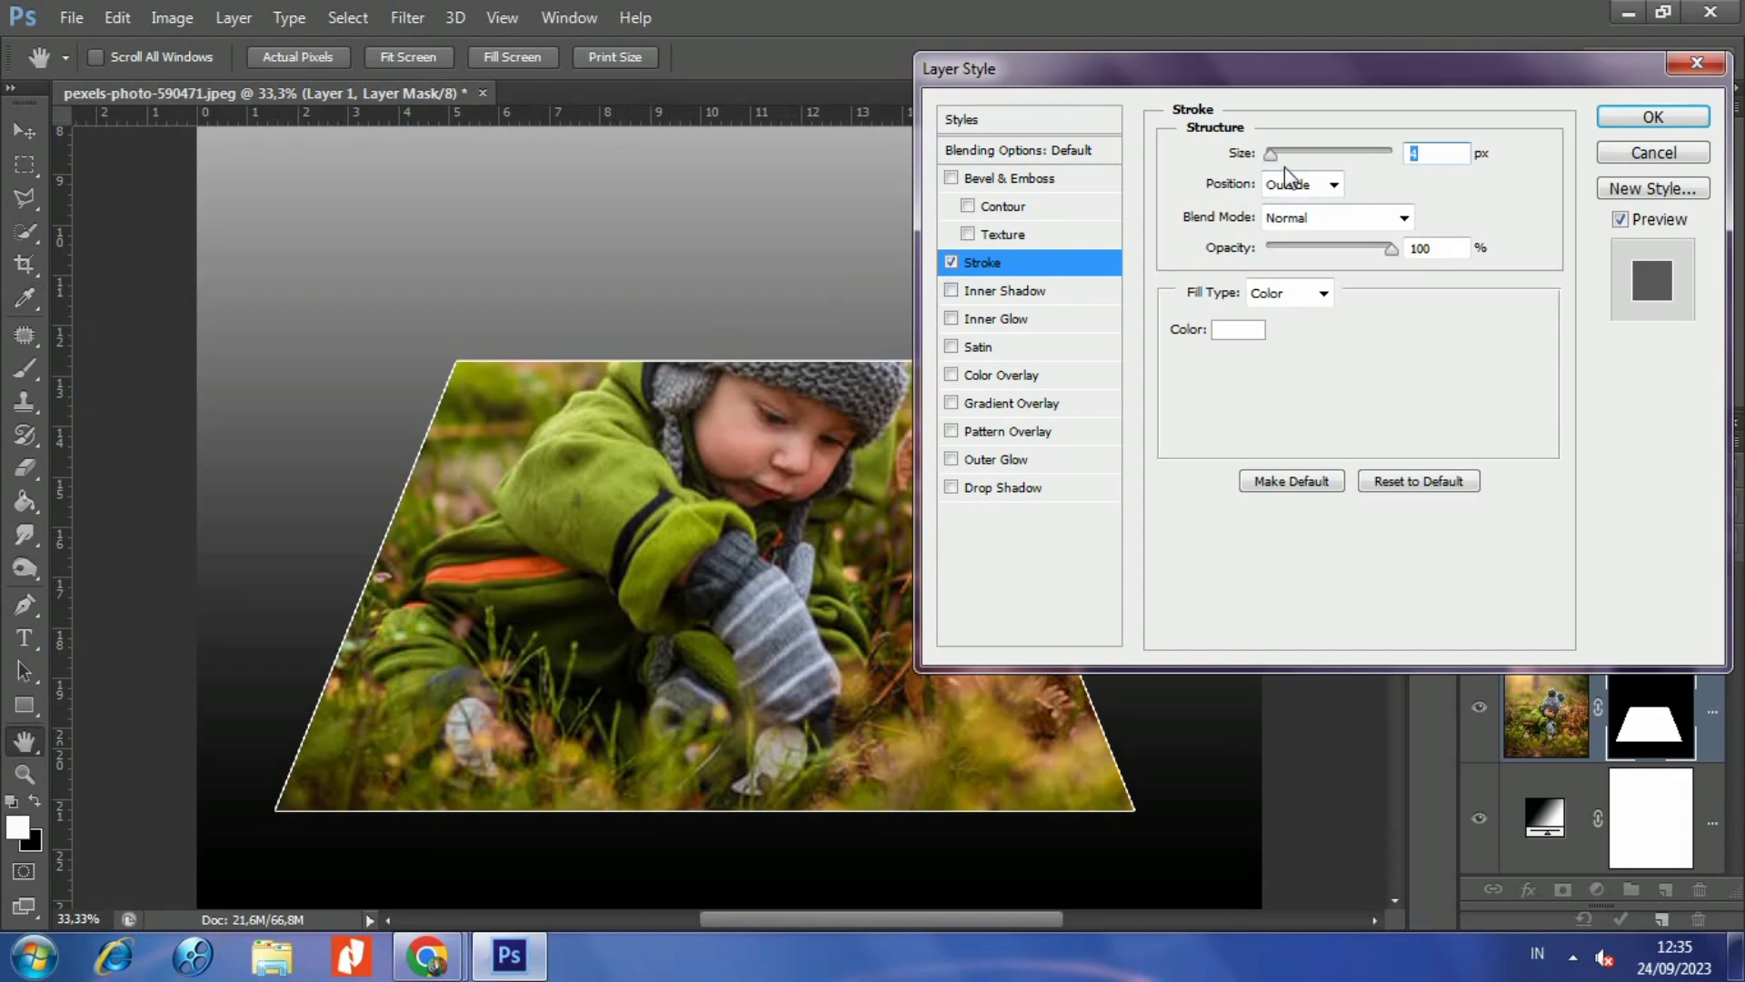
drag(1284, 156, 1312, 162)
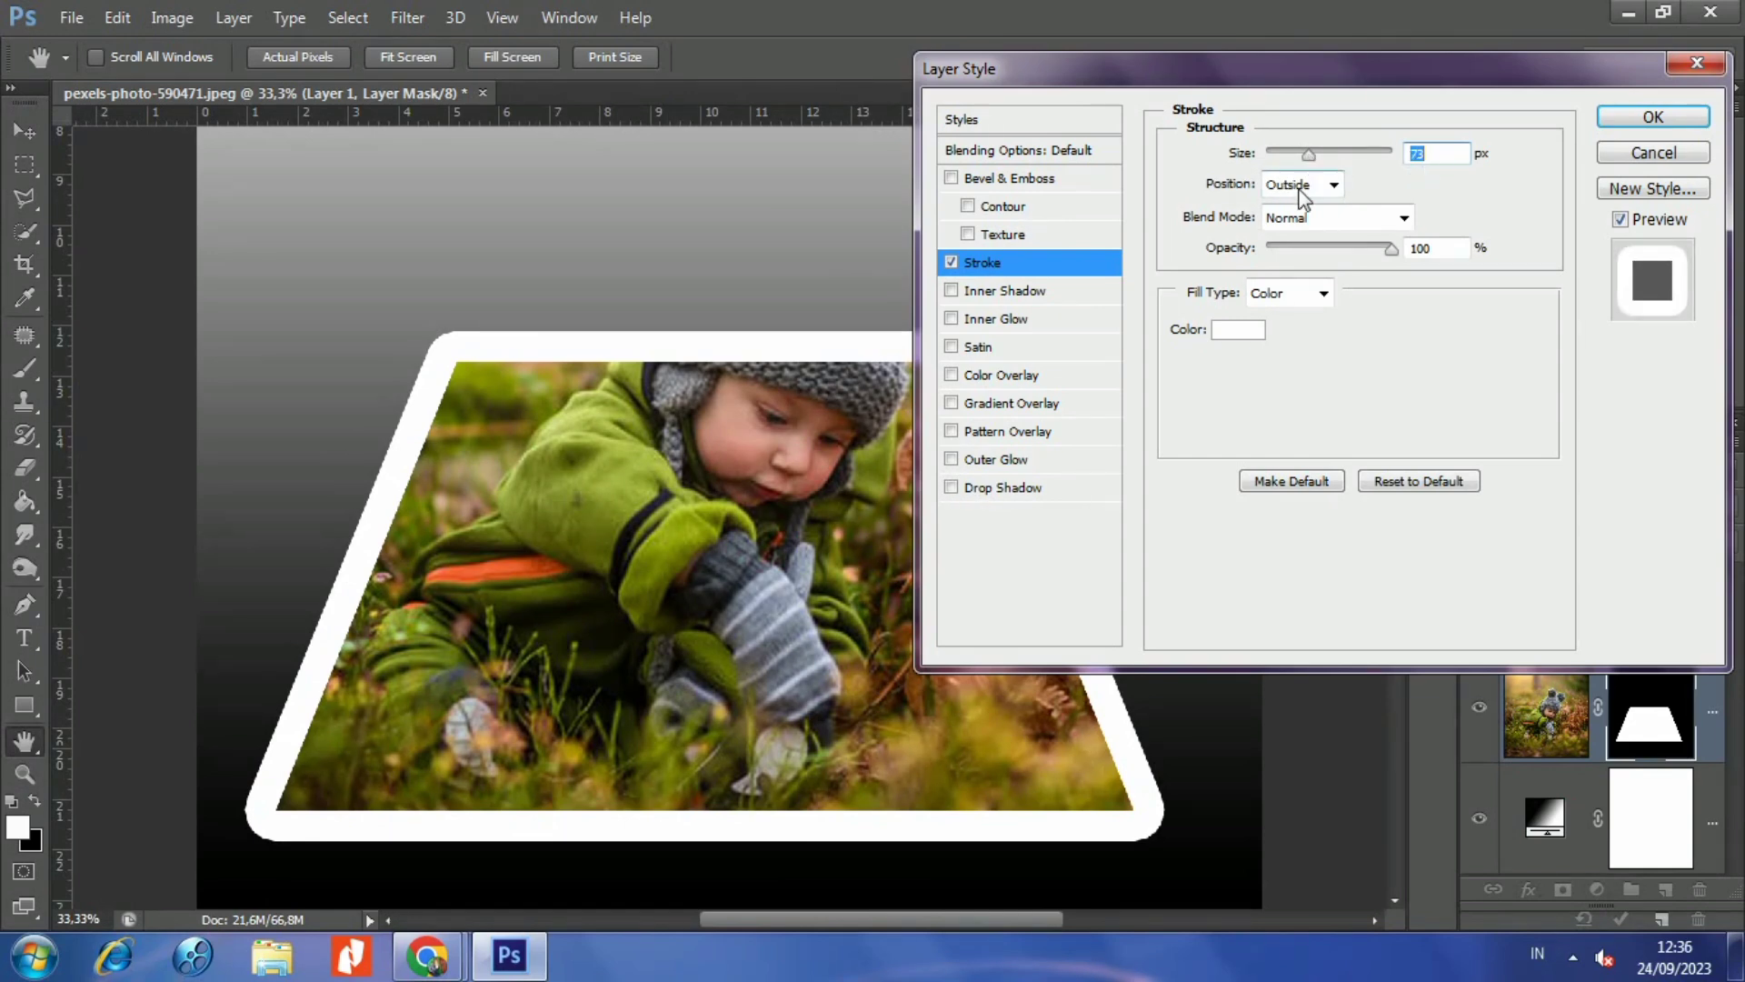
click(1332, 186)
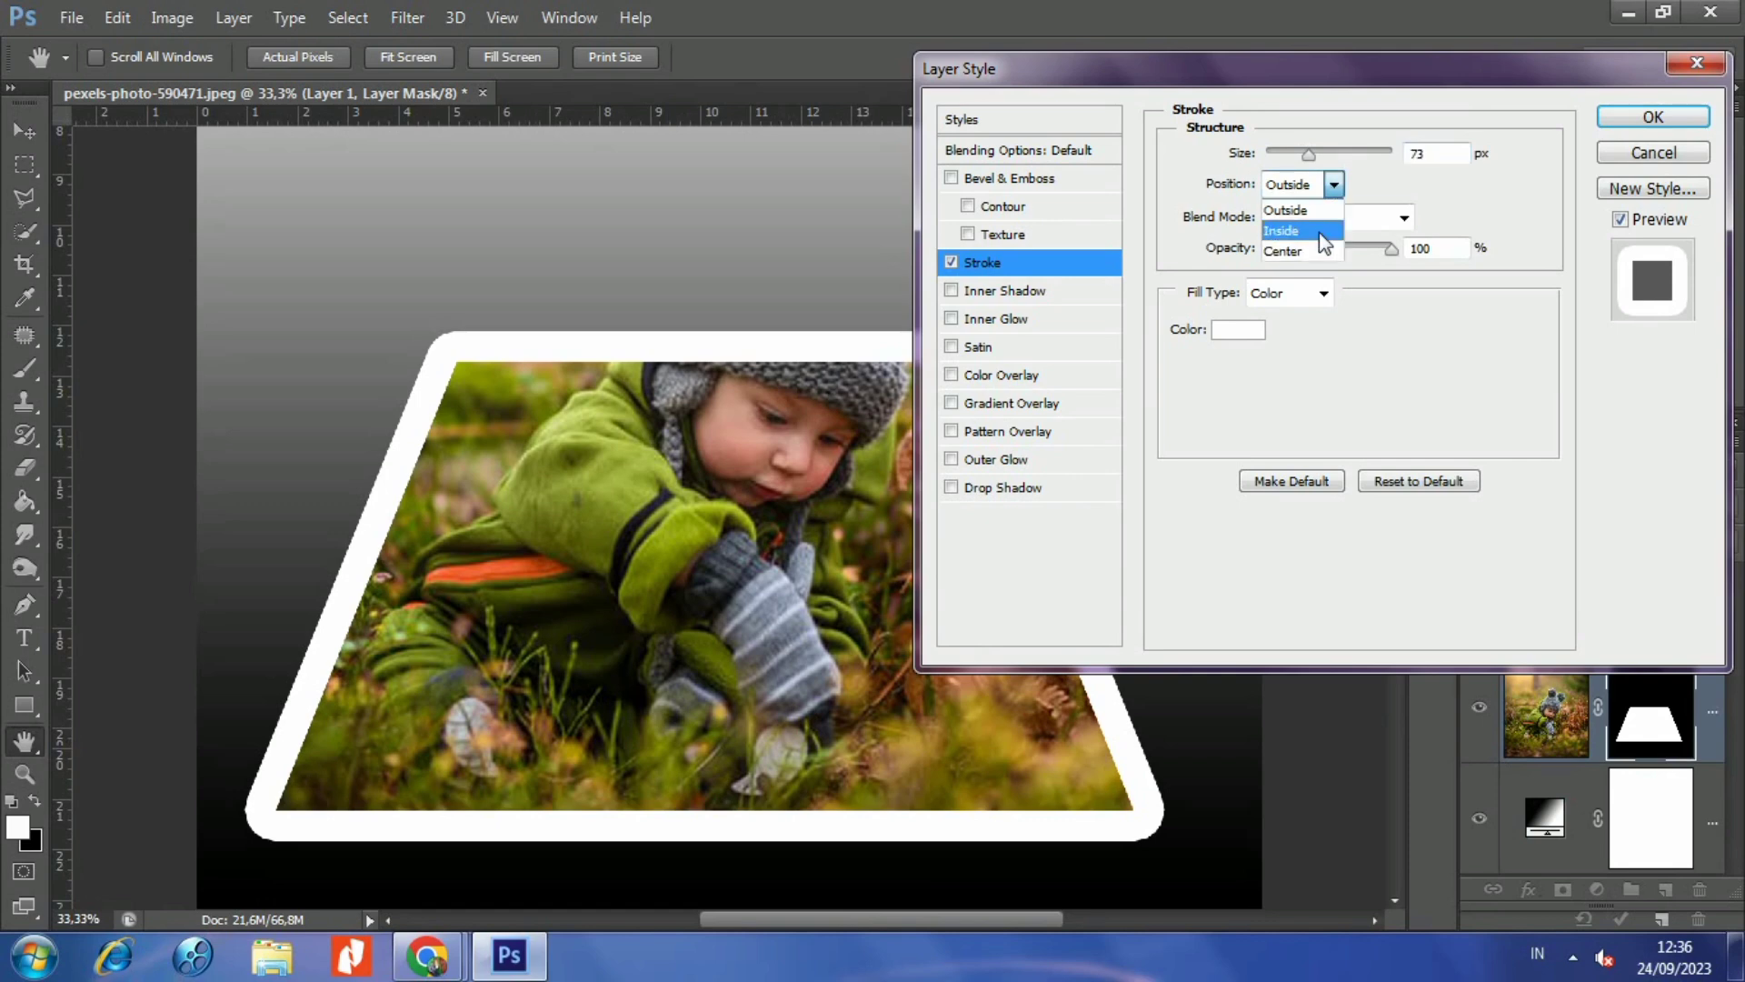
click(1318, 232)
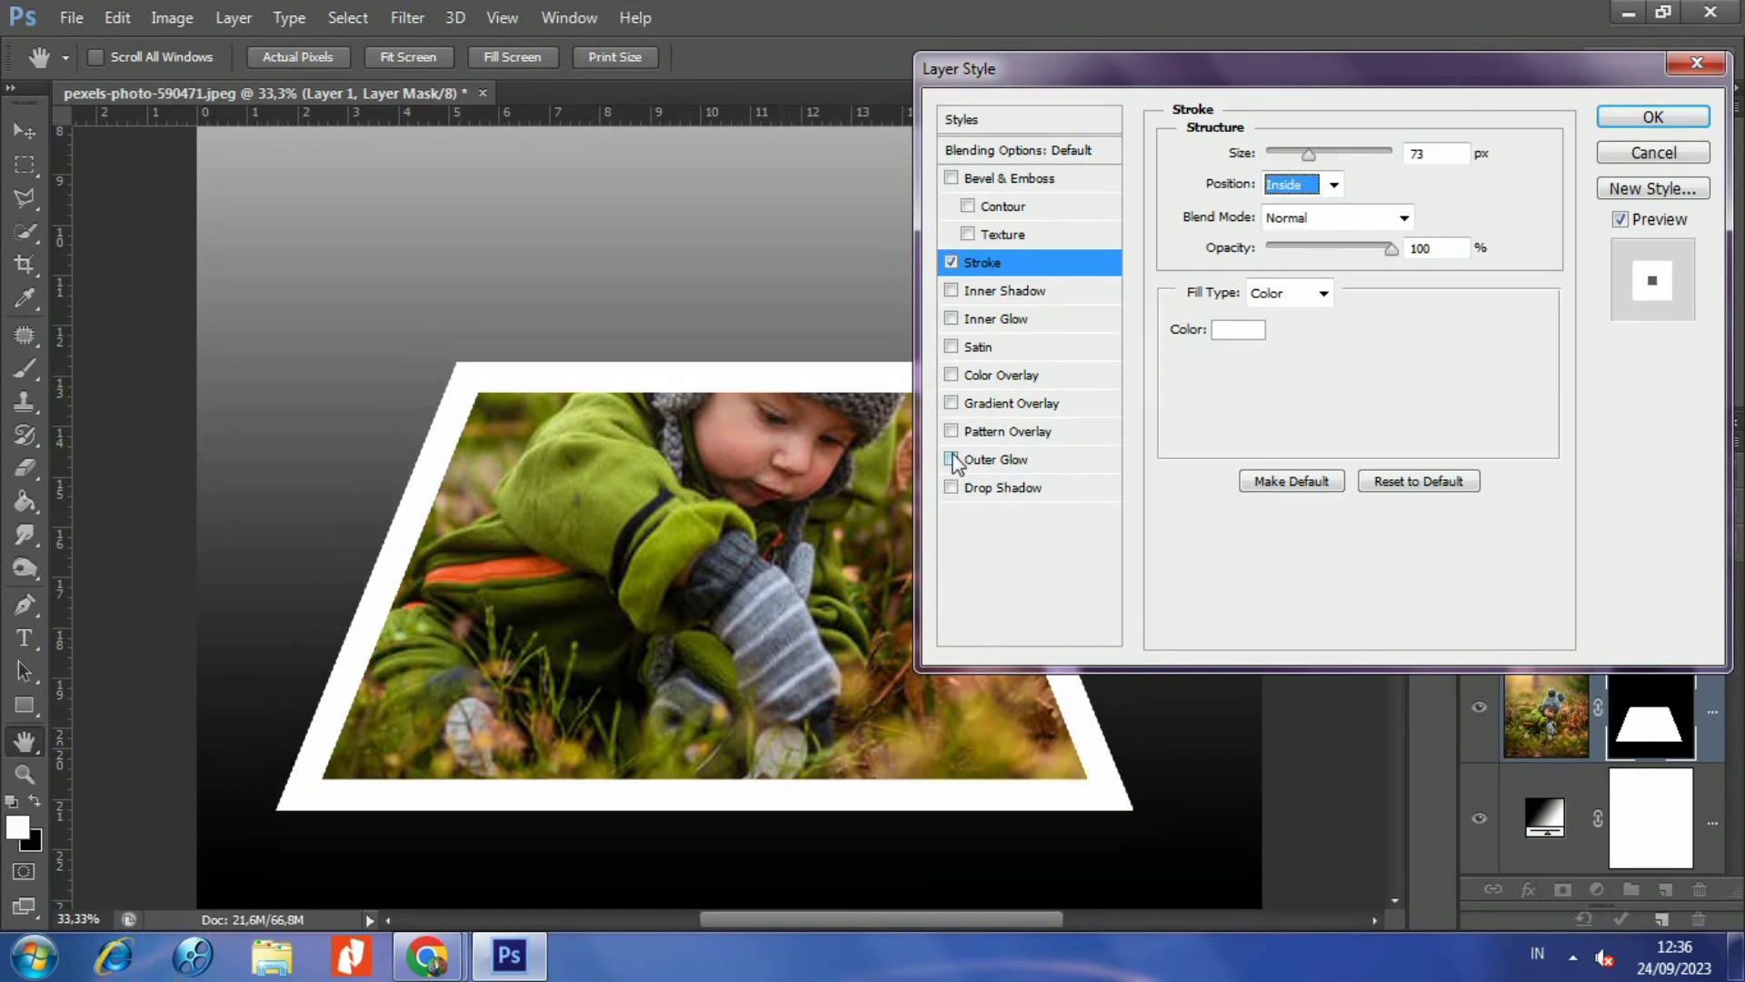
click(1640, 121)
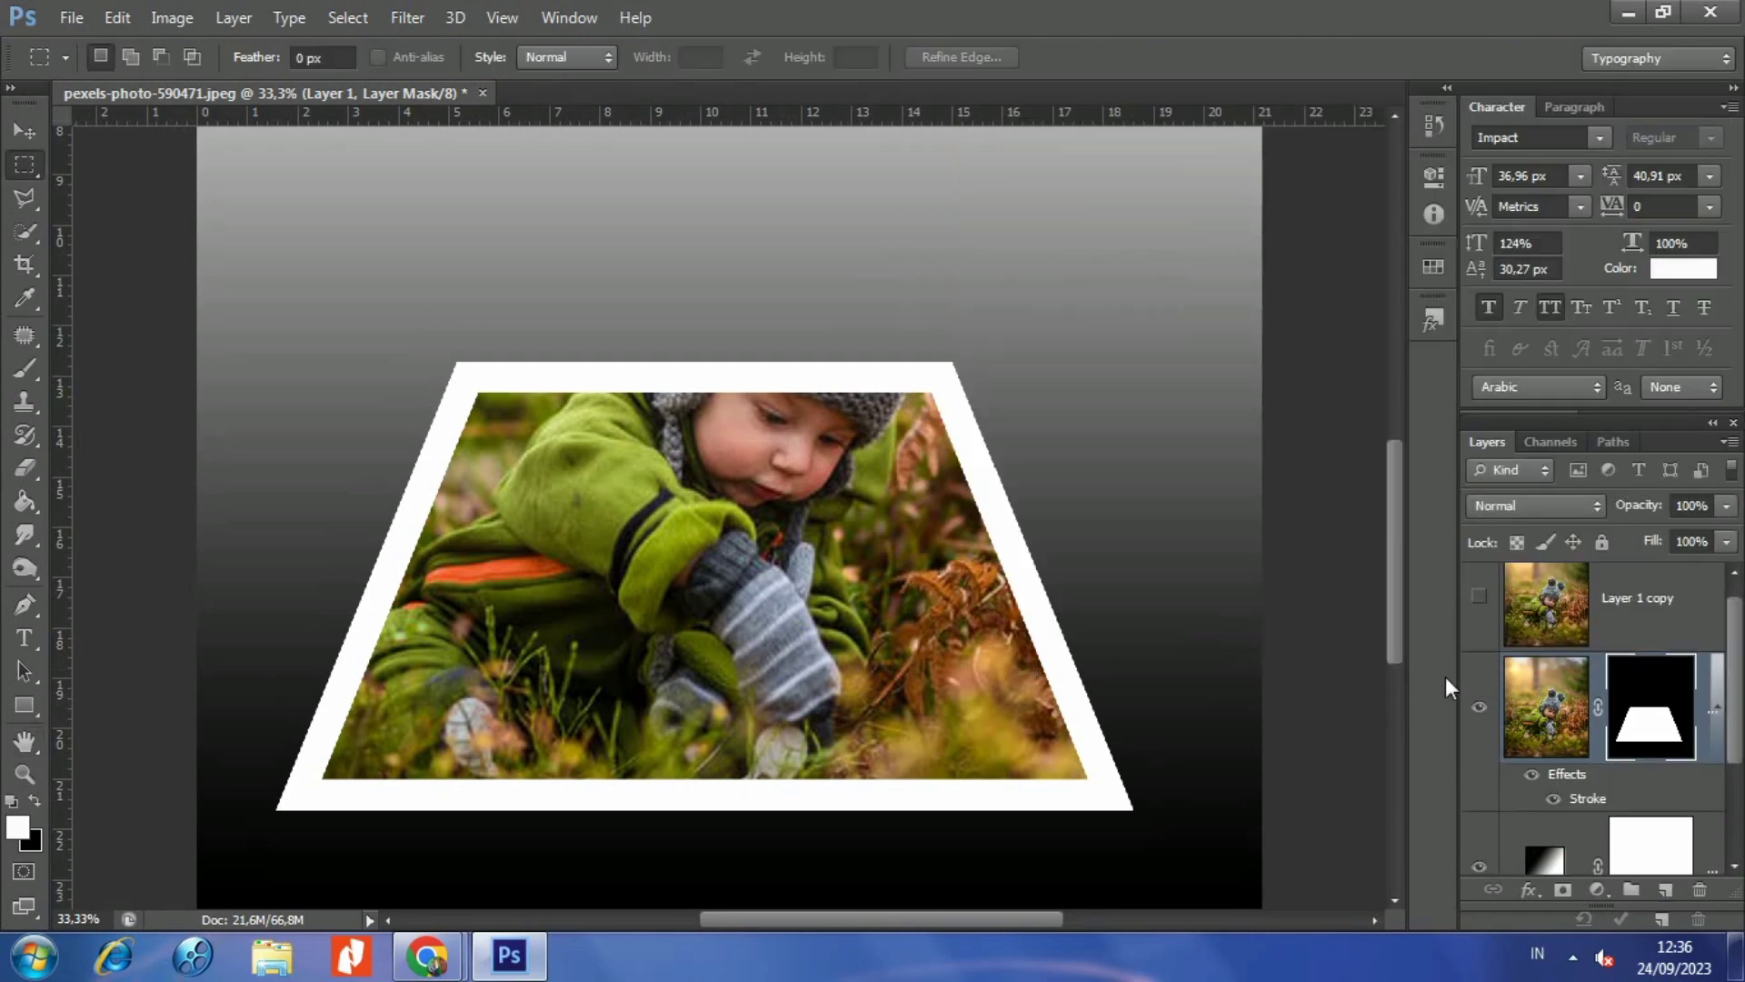
click(1479, 598)
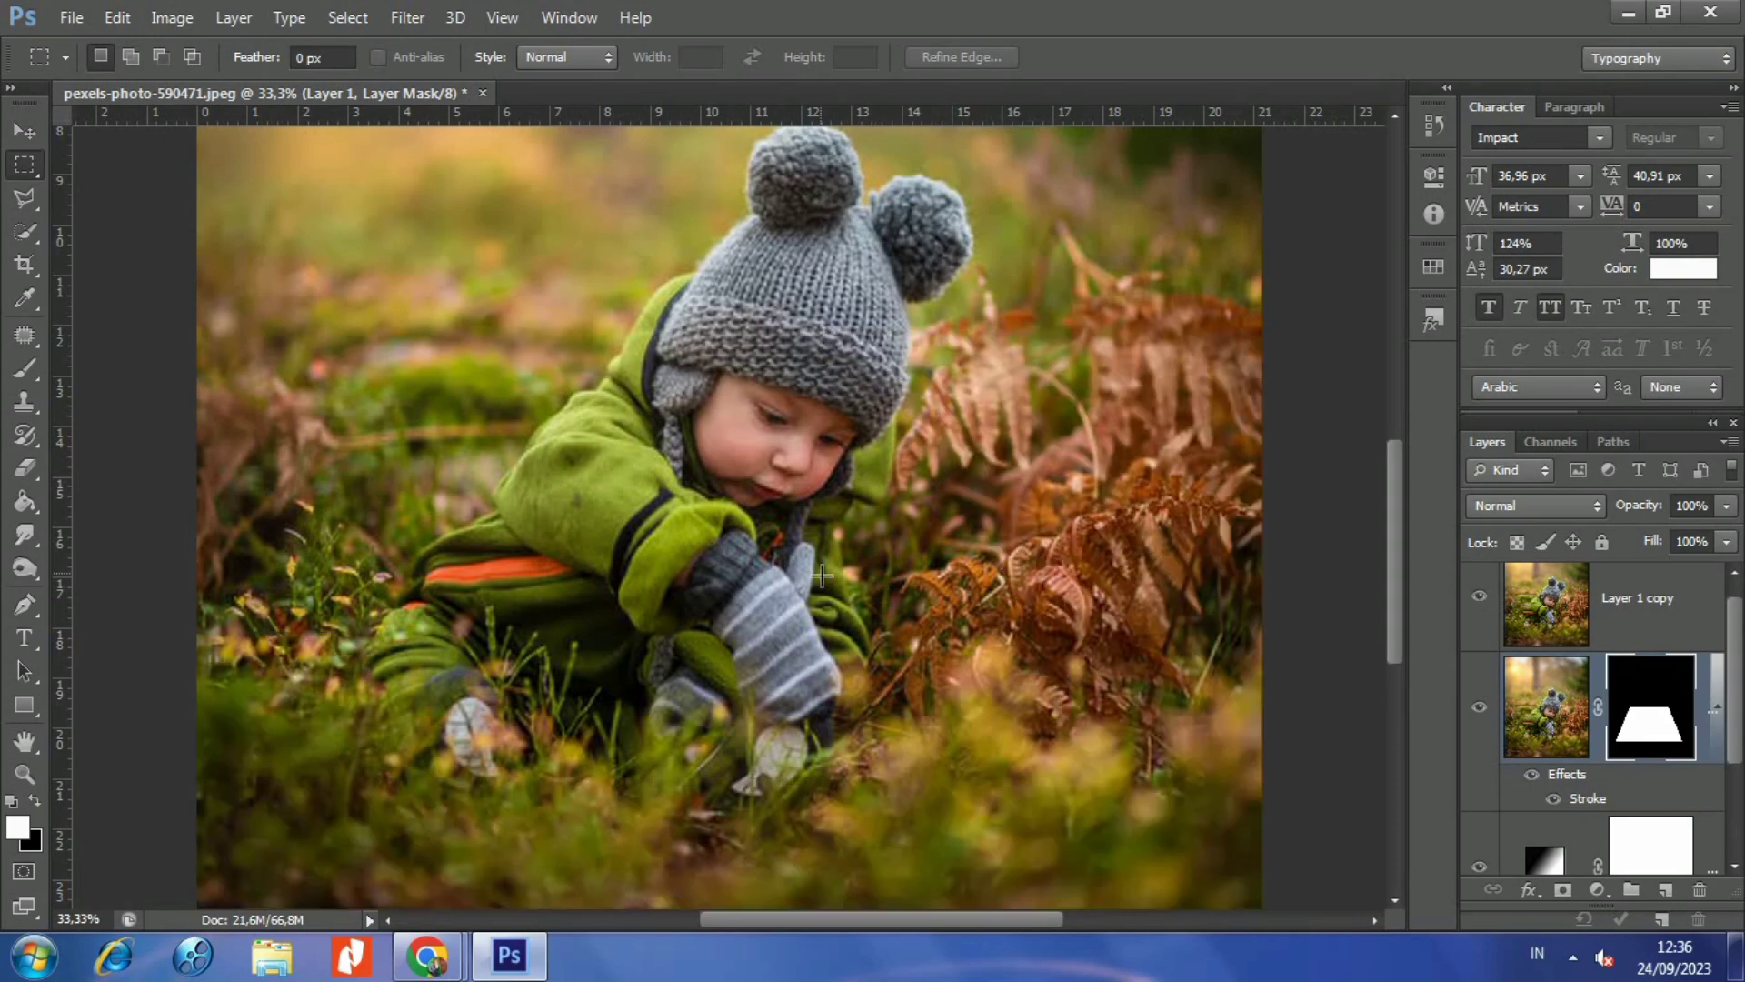
scroll(877, 527, up, 1)
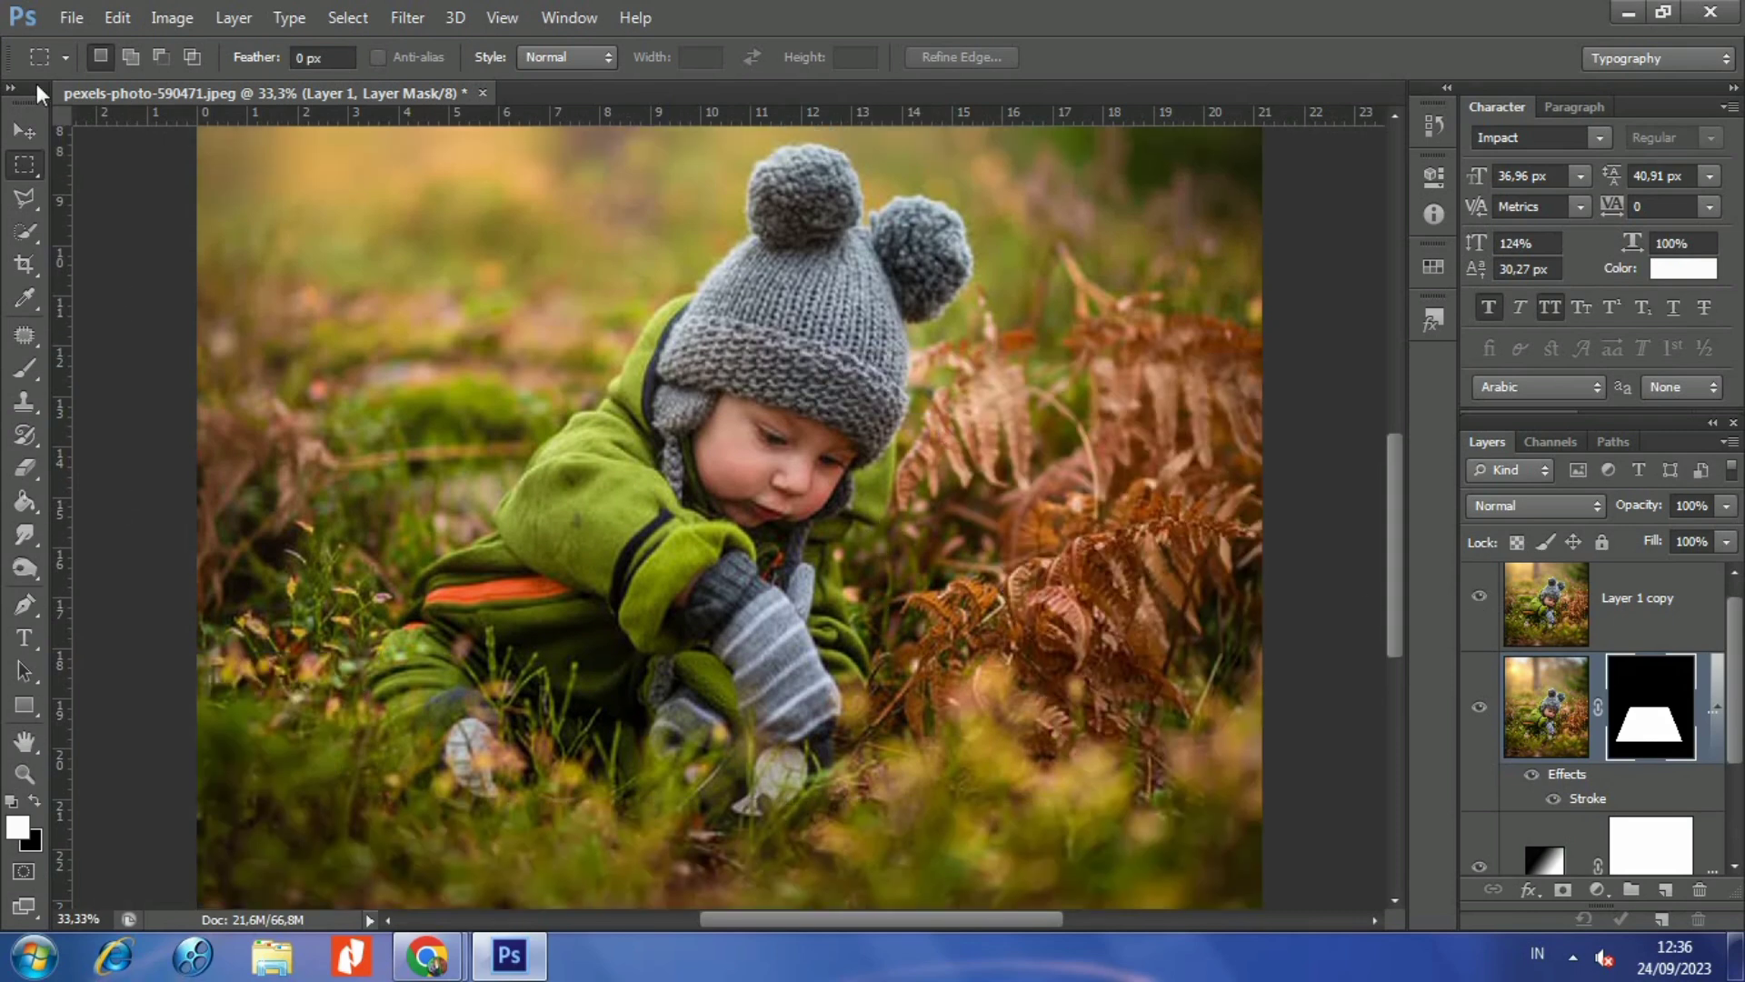
- Quick-select the child's hat, face, green jacket and mitten, working on Layer 1 copy
click(24, 232)
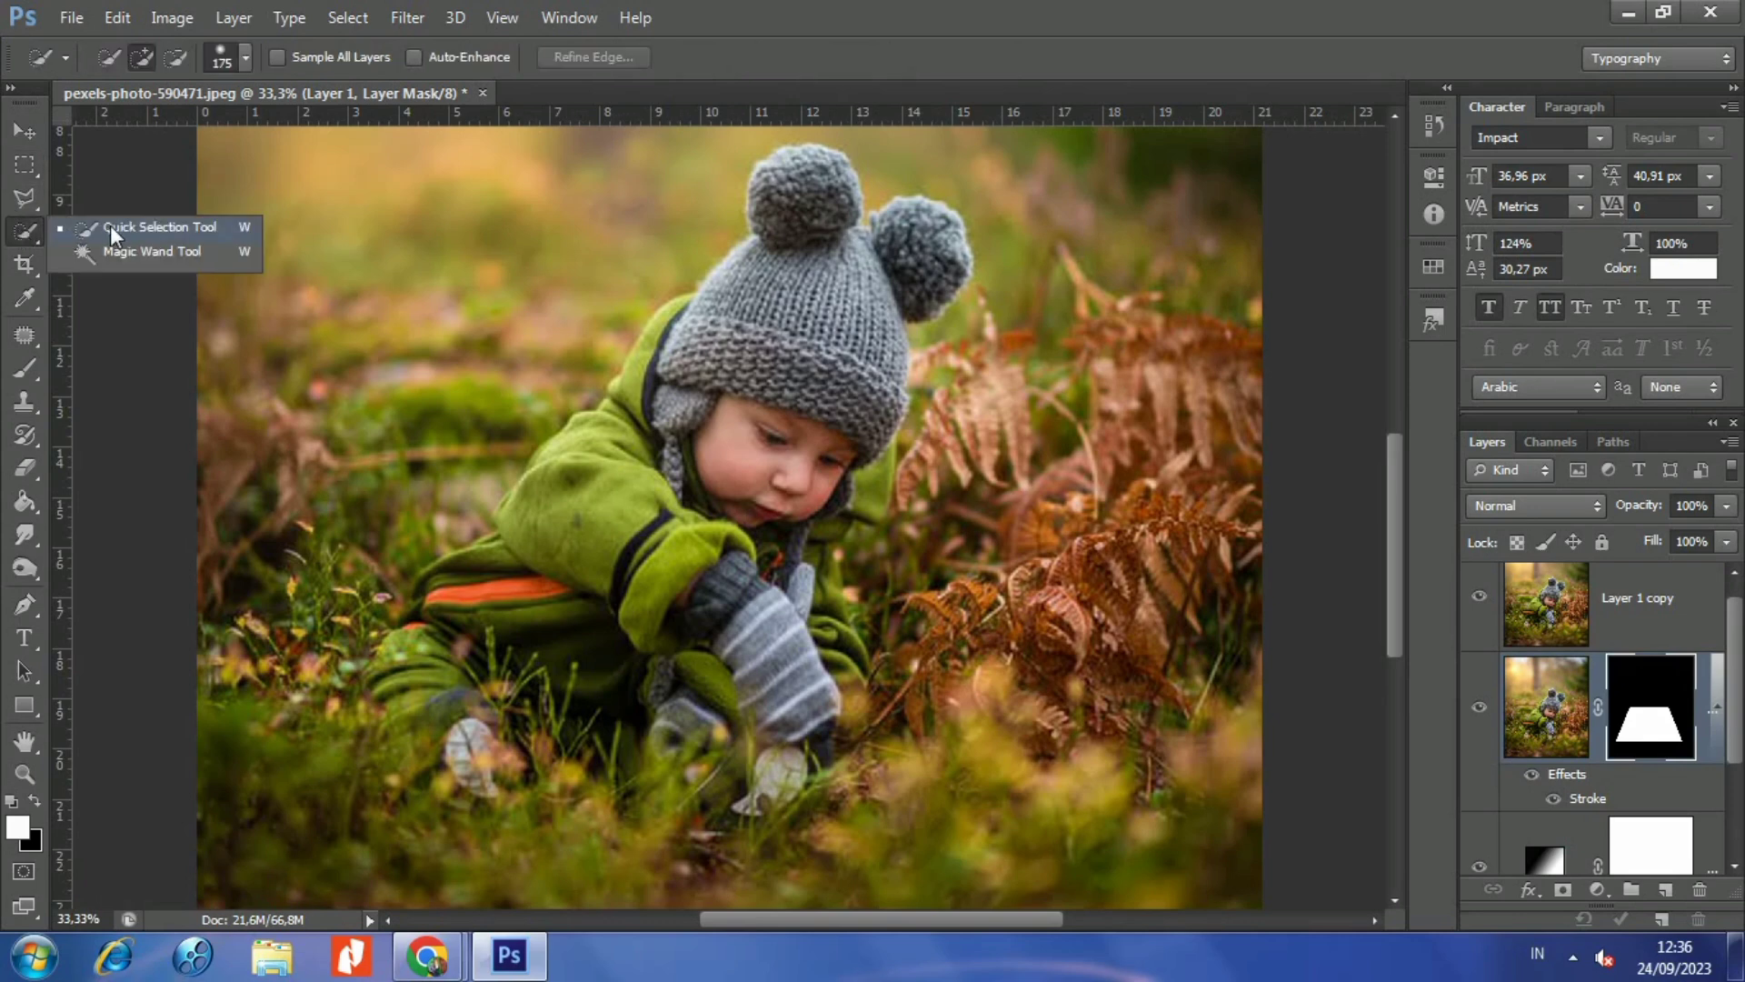
click(142, 229)
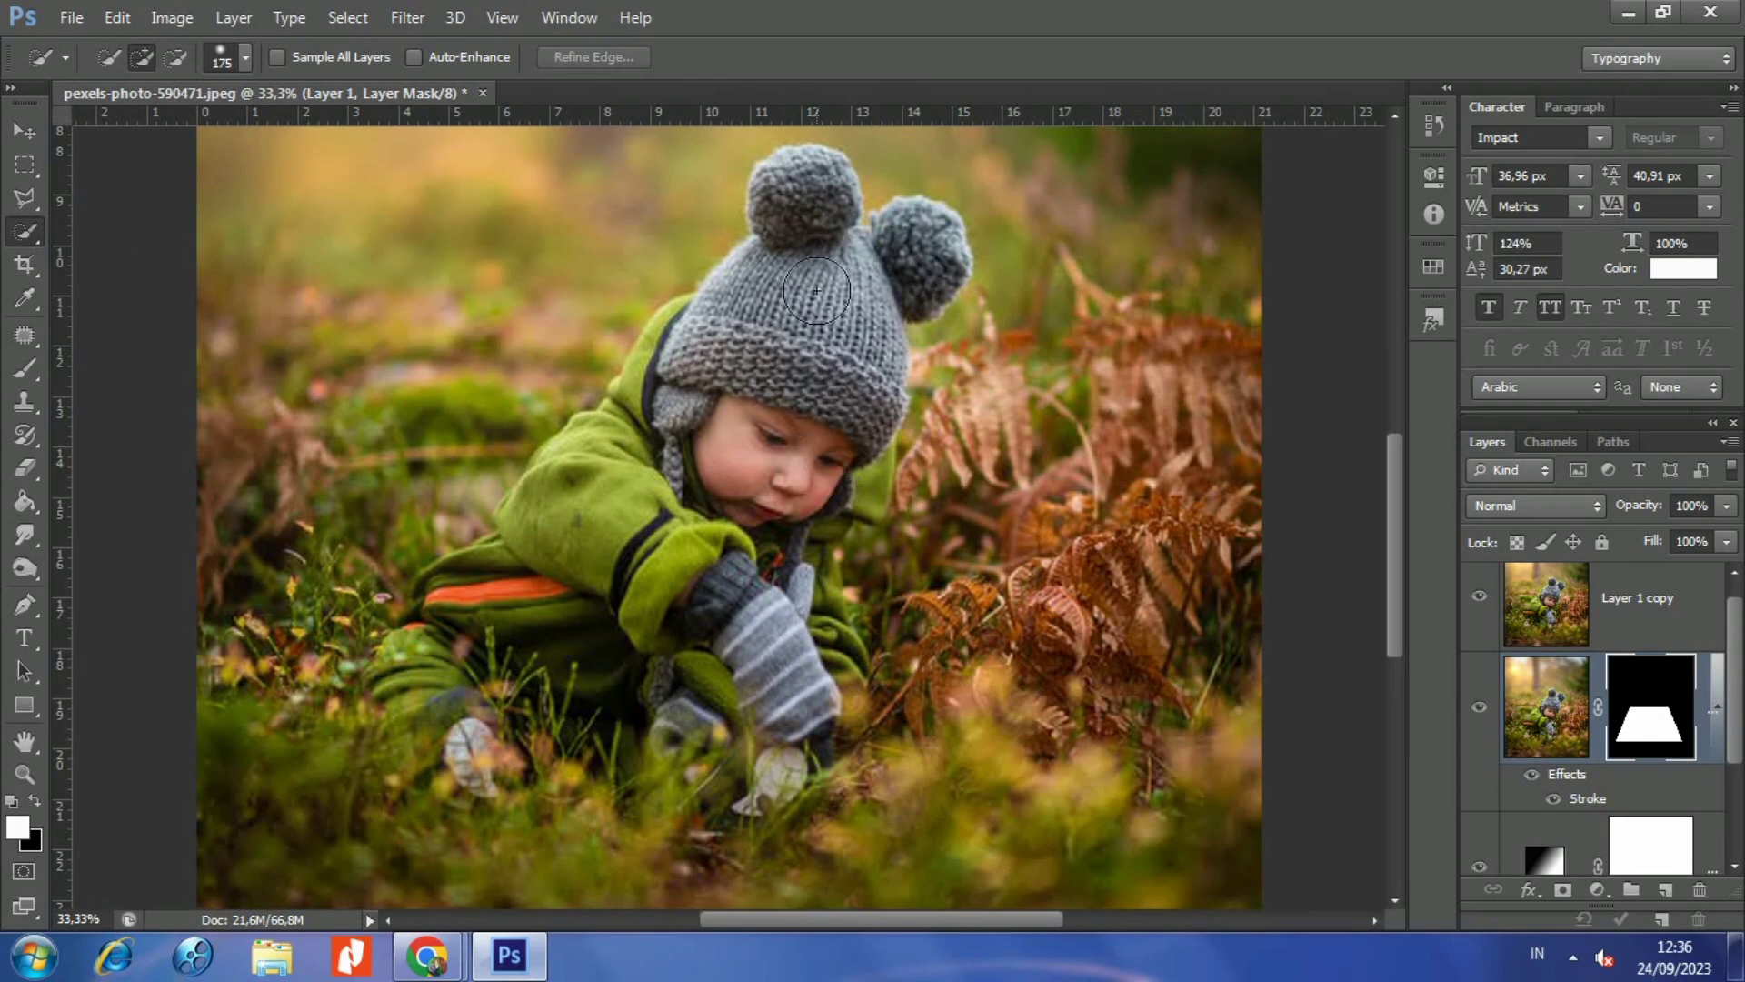
click(800, 199)
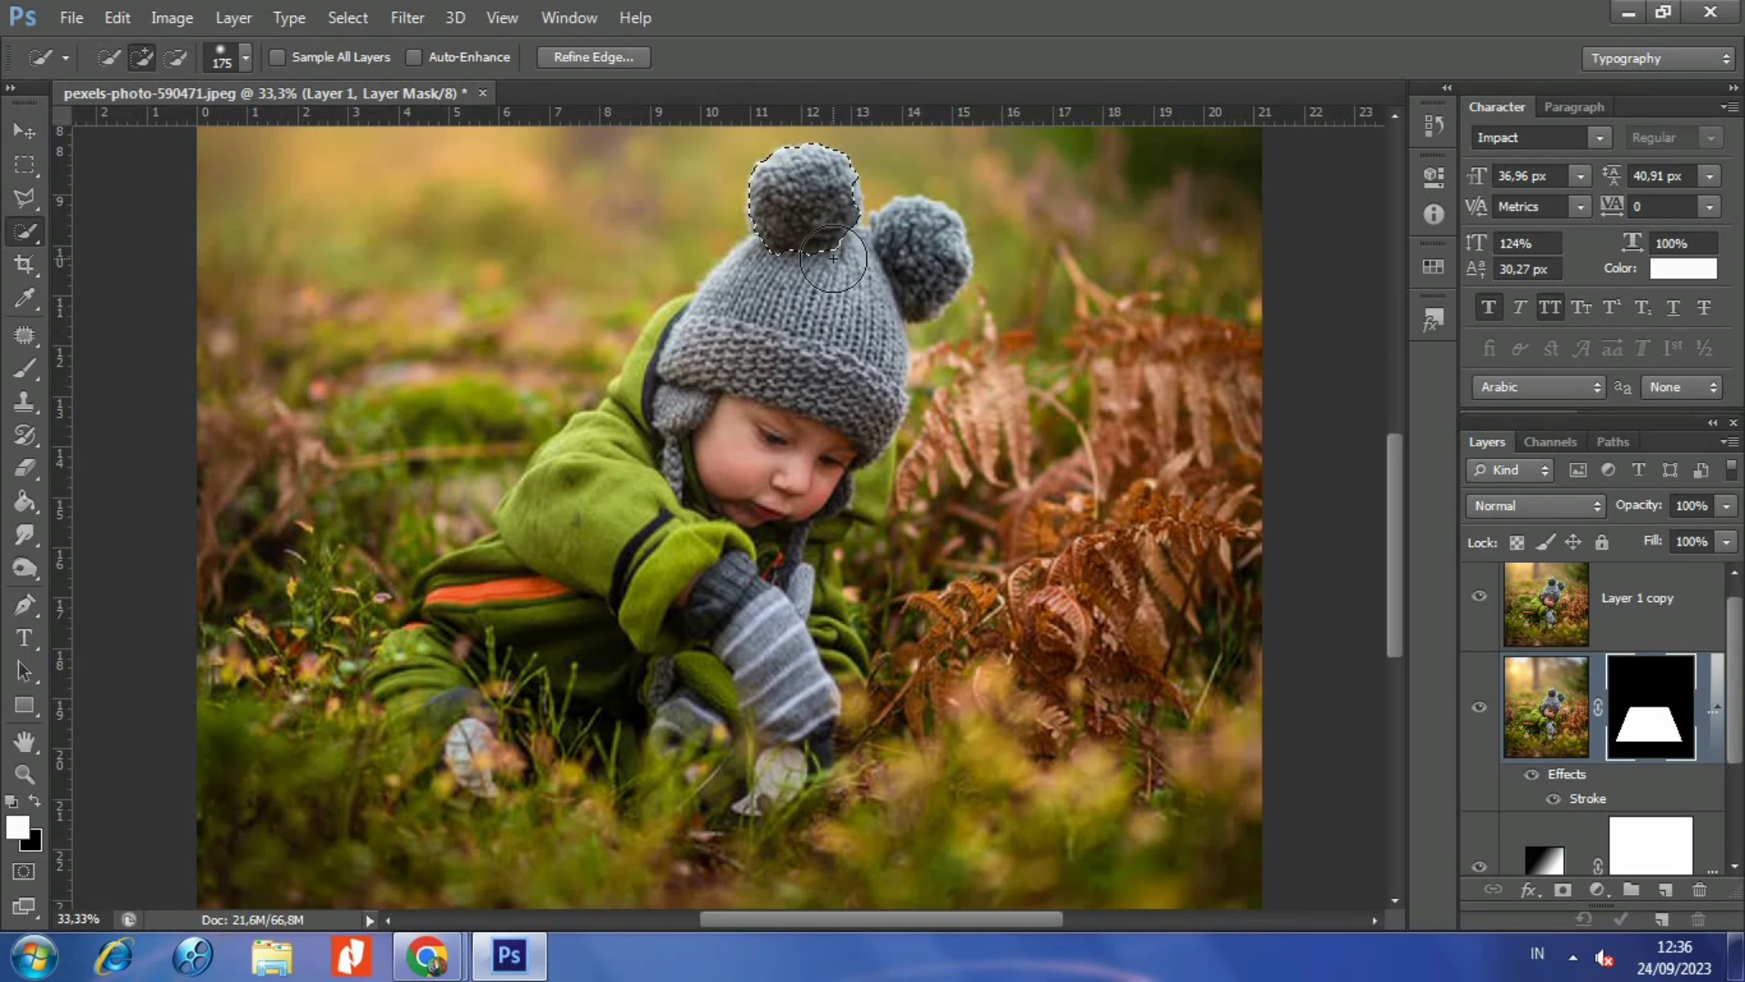
mouse_move(834, 257)
mouse_down()
mouse_move(903, 251)
mouse_move(838, 407)
mouse_move(667, 376)
mouse_move(576, 485)
mouse_move(722, 560)
mouse_move(650, 539)
mouse_up()
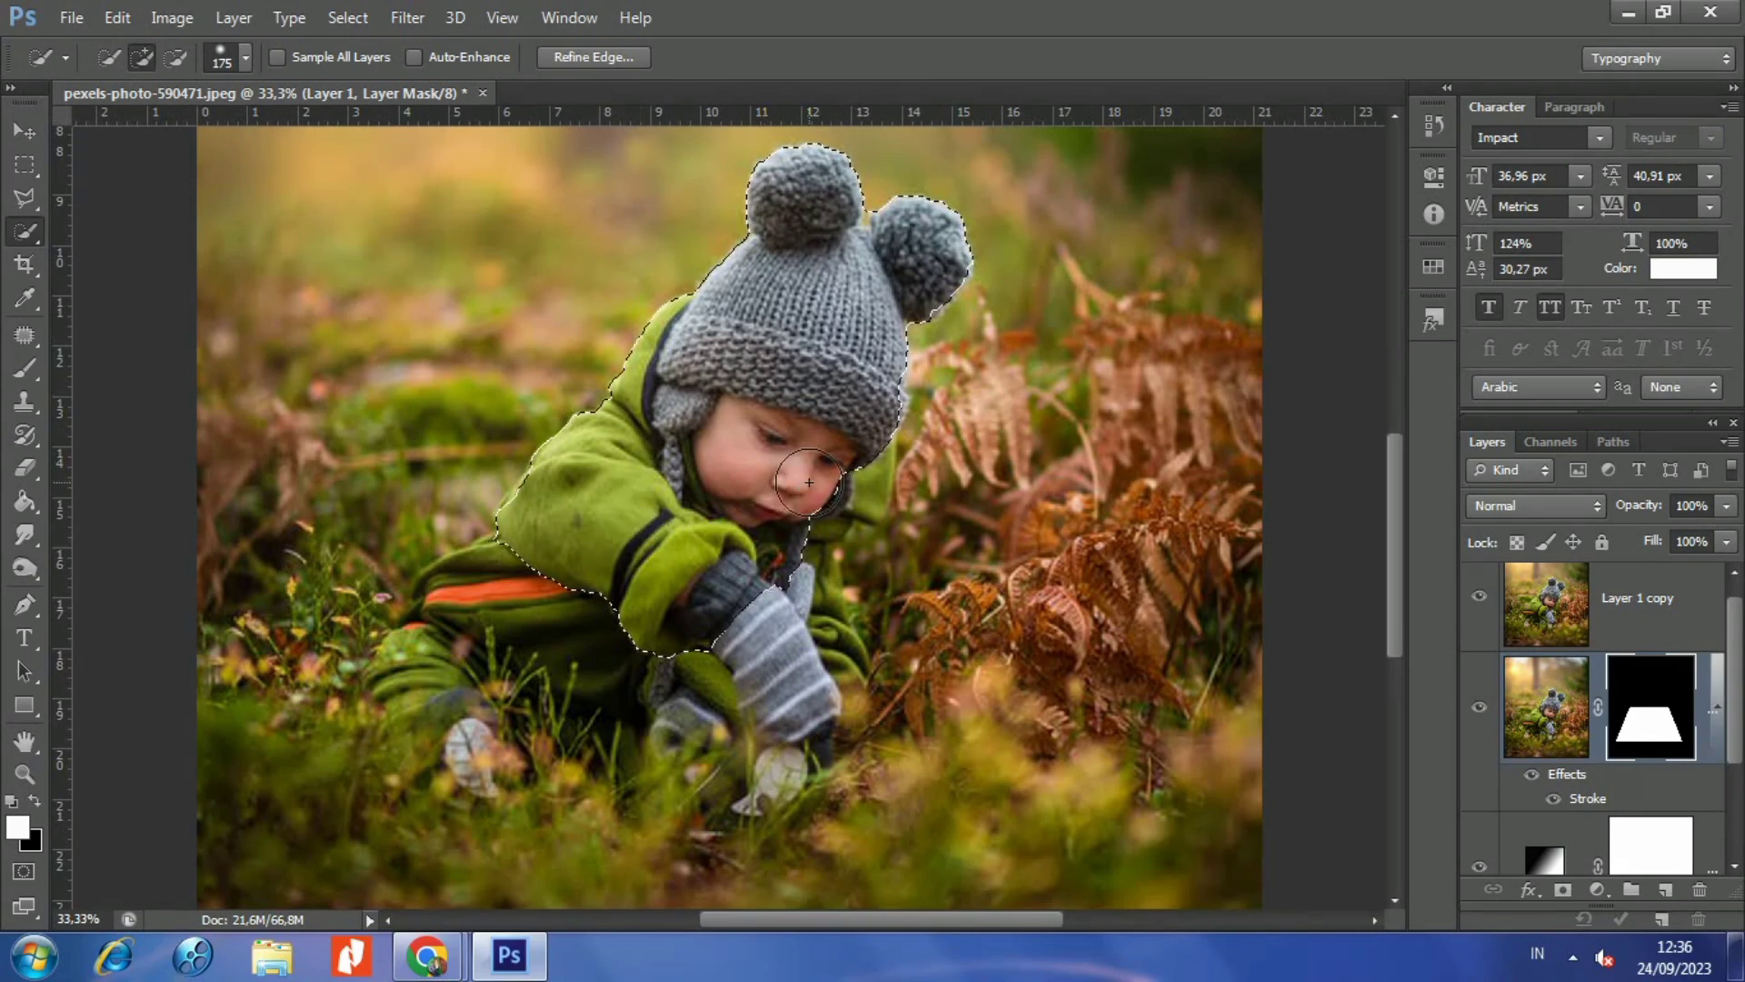
drag(777, 572, 782, 622)
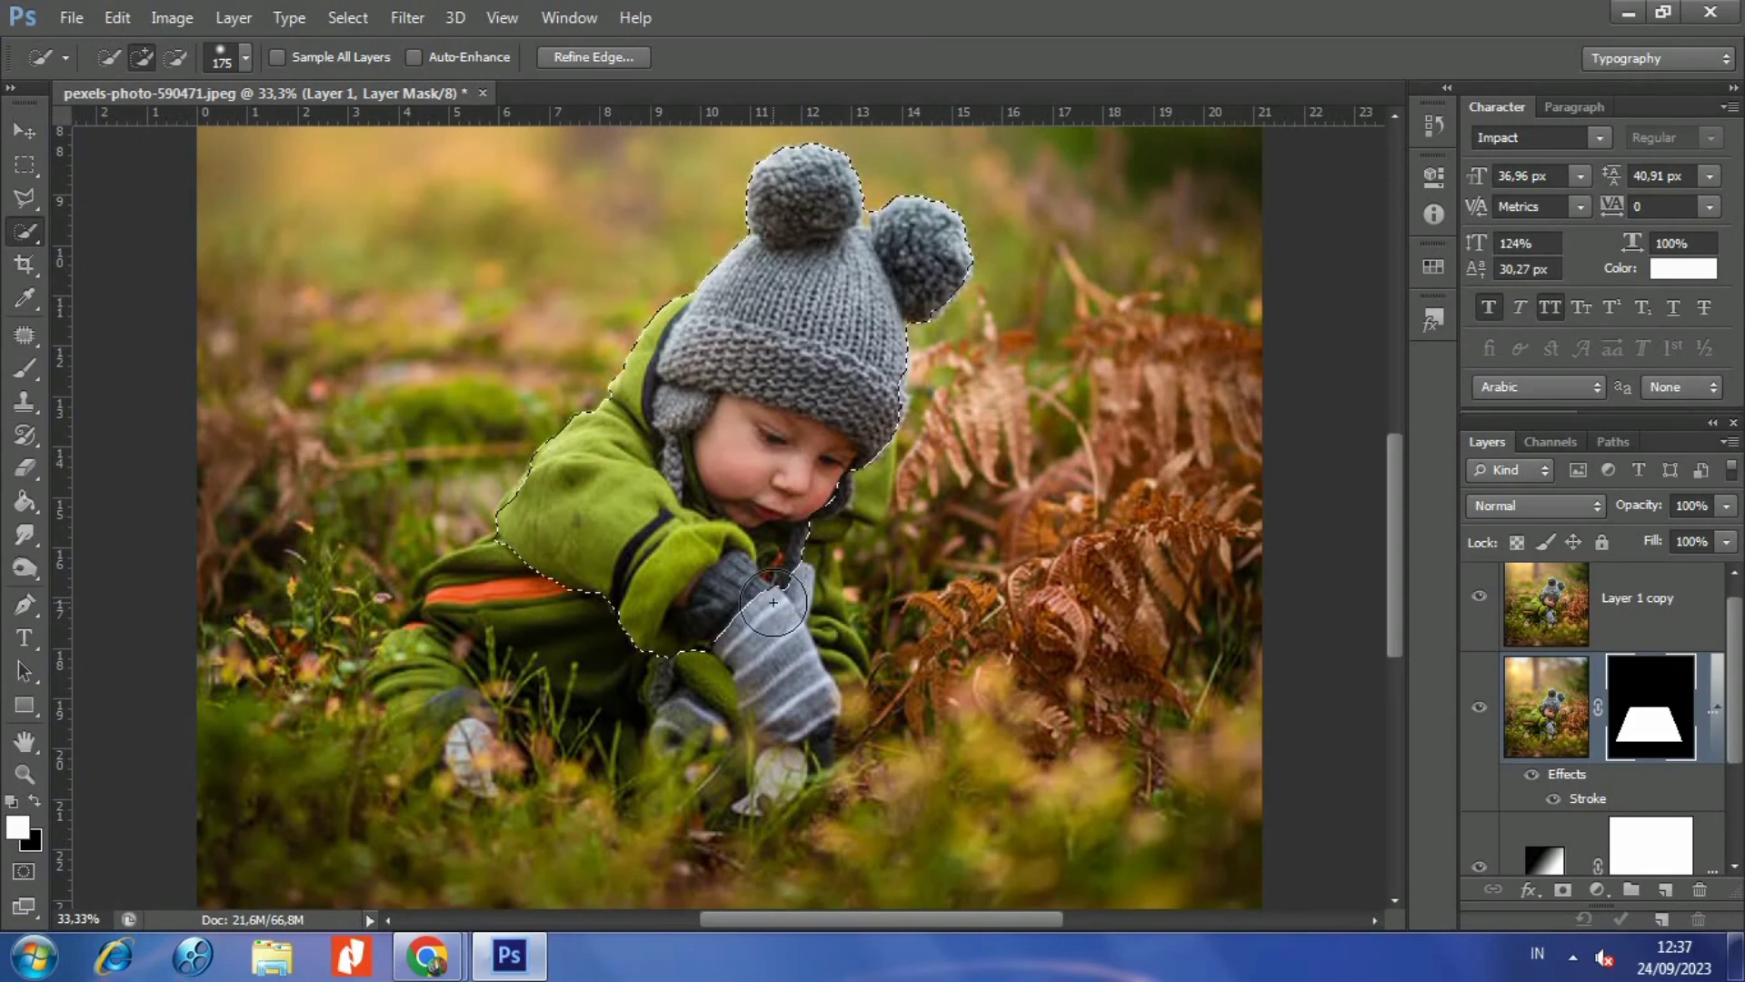
click(606, 558)
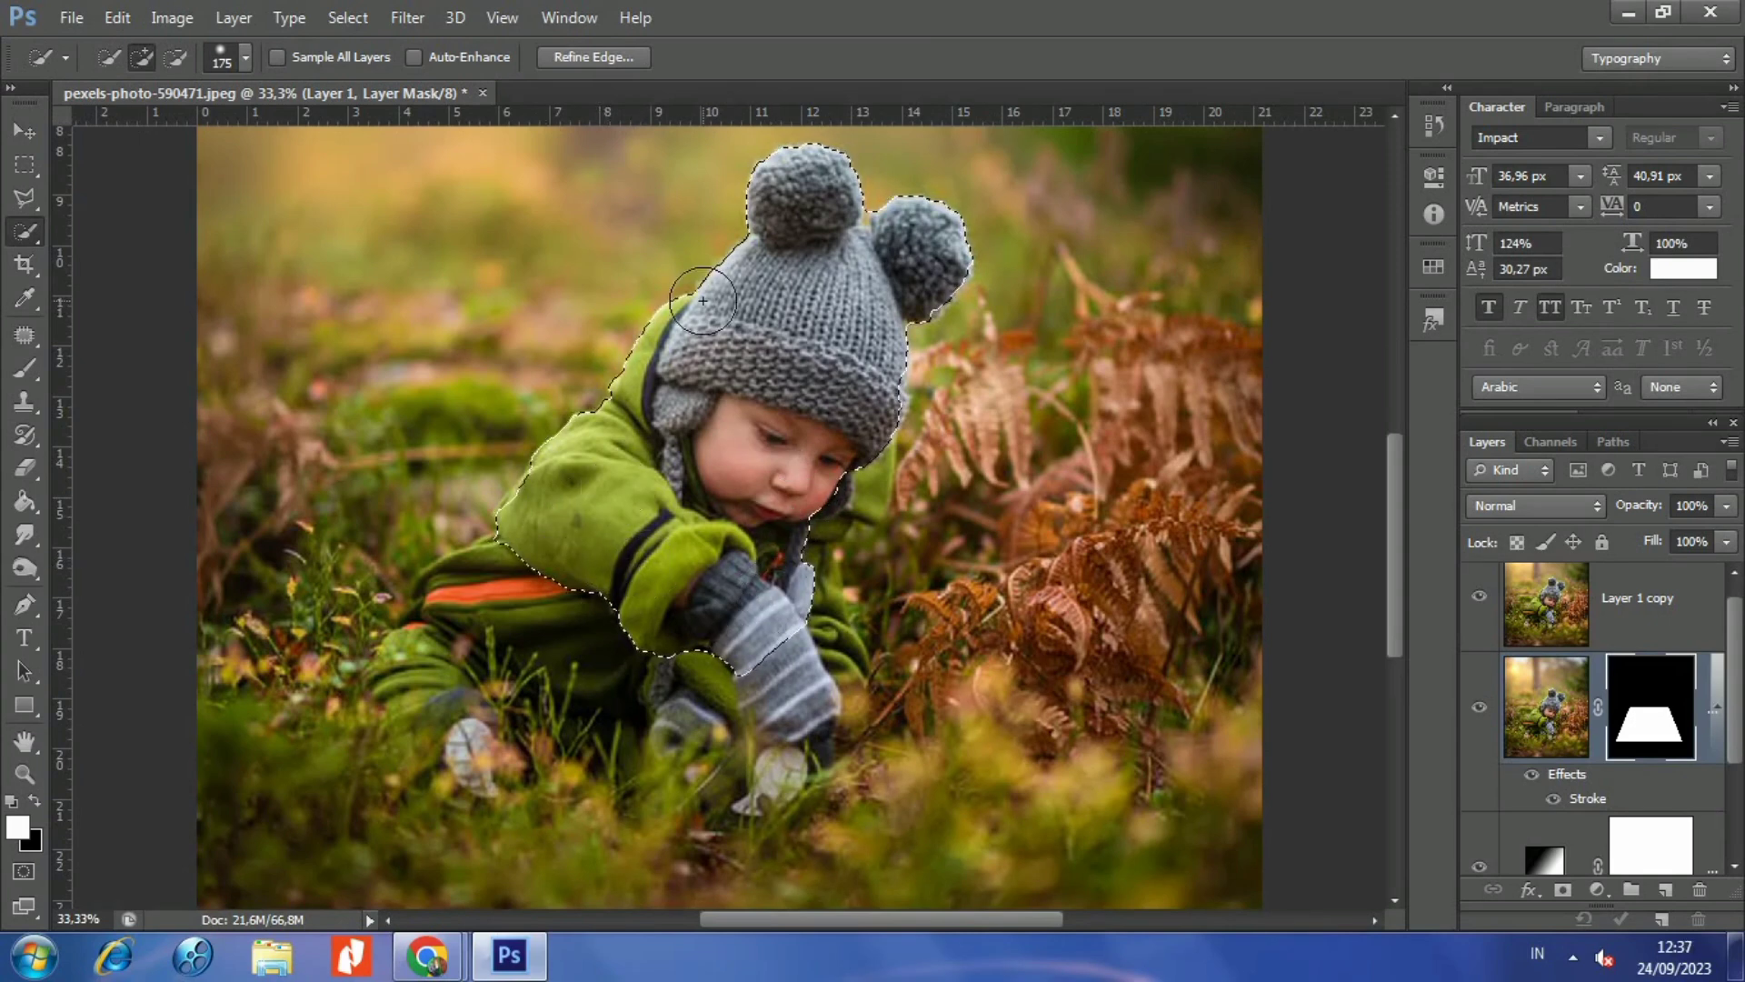
click(1636, 609)
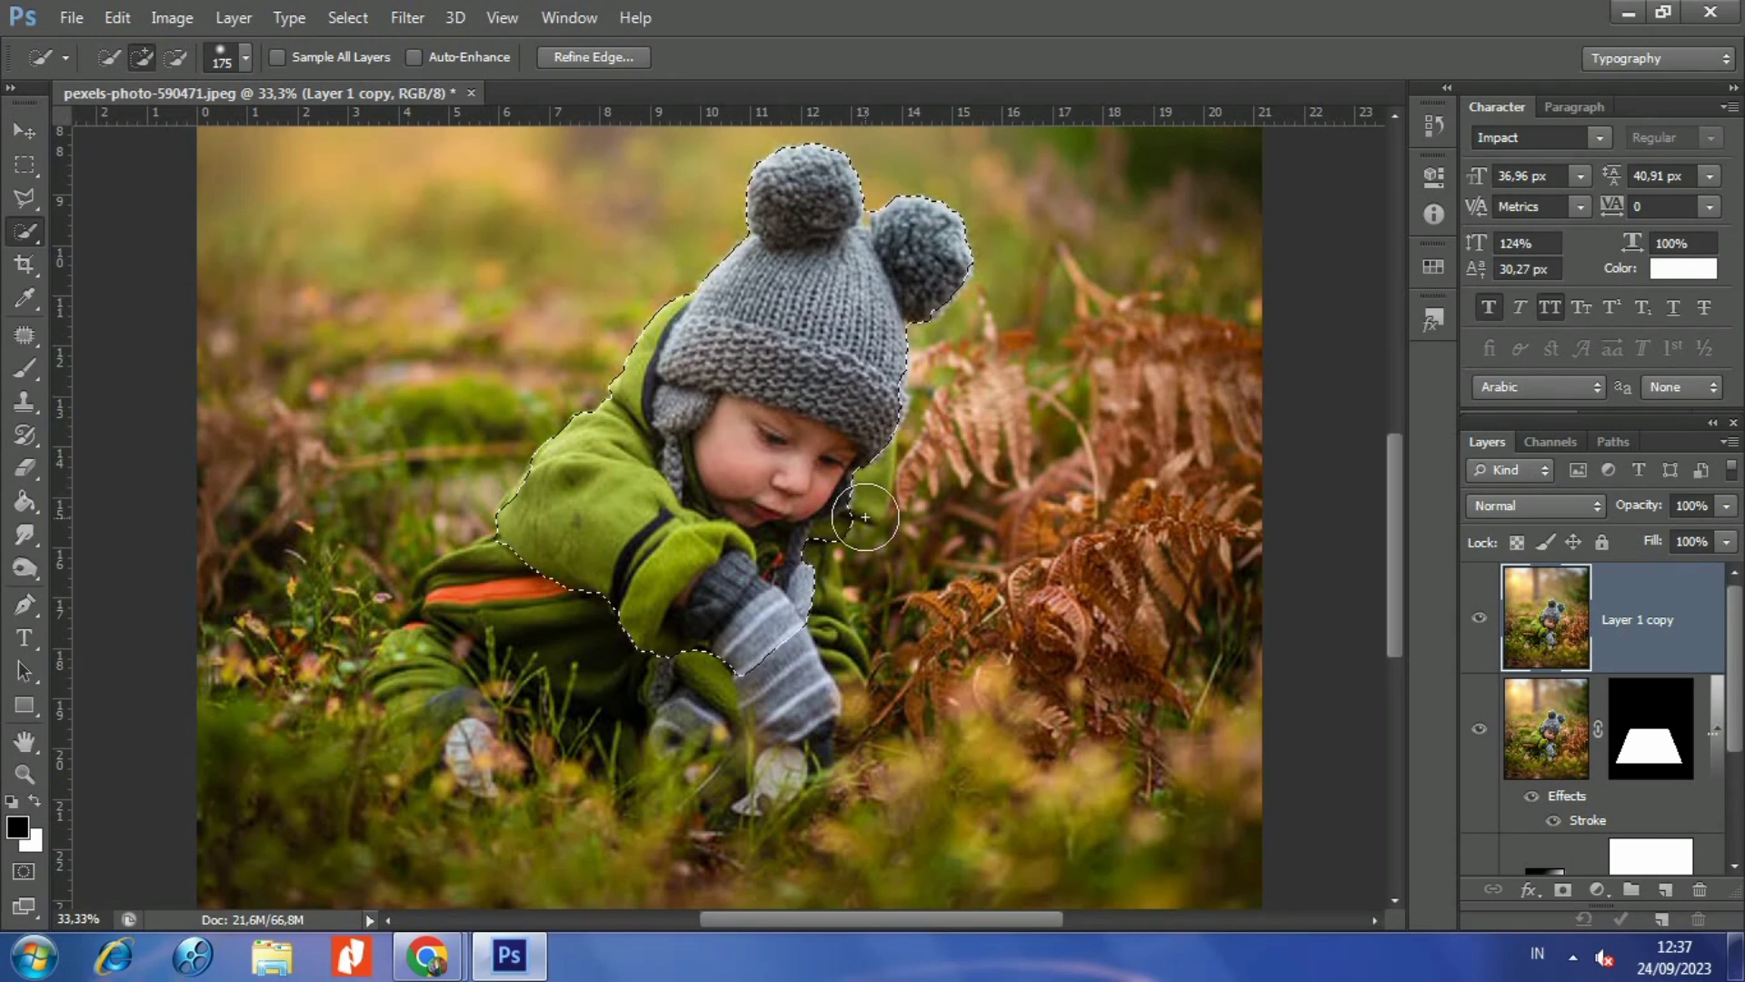
click(175, 58)
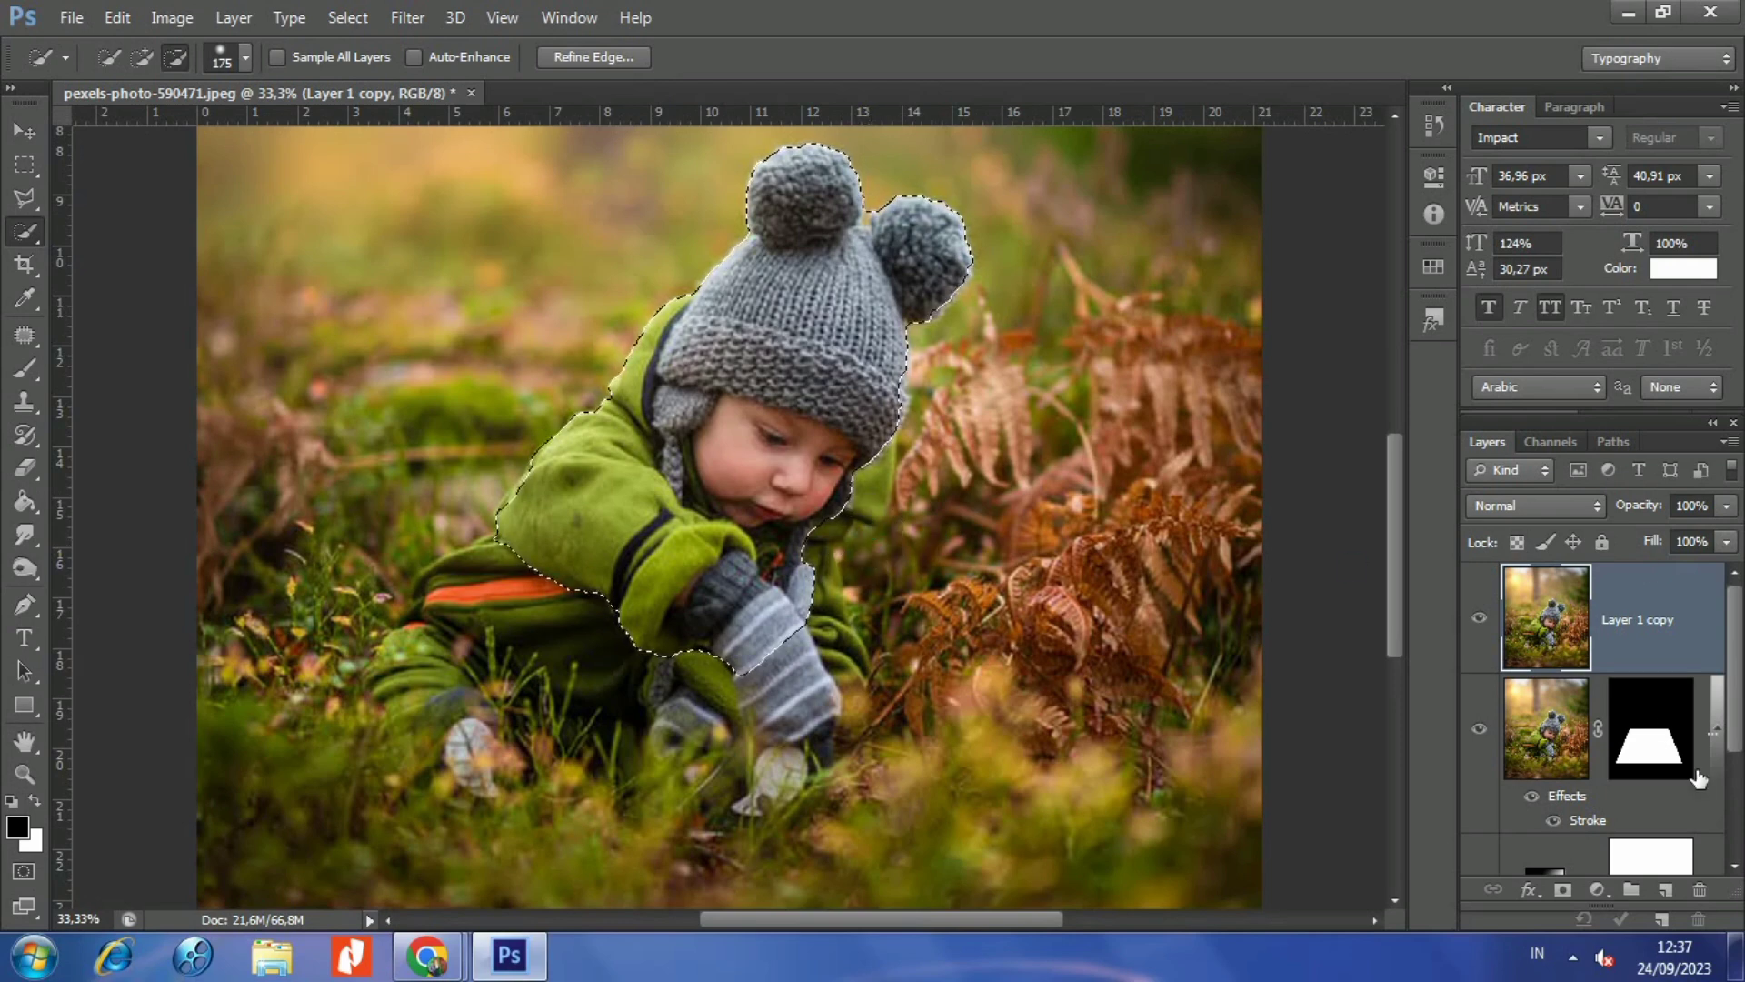
- Mask Layer 1 copy to the child, then load Layer 1's trapezoid mask as a selection
click(1563, 891)
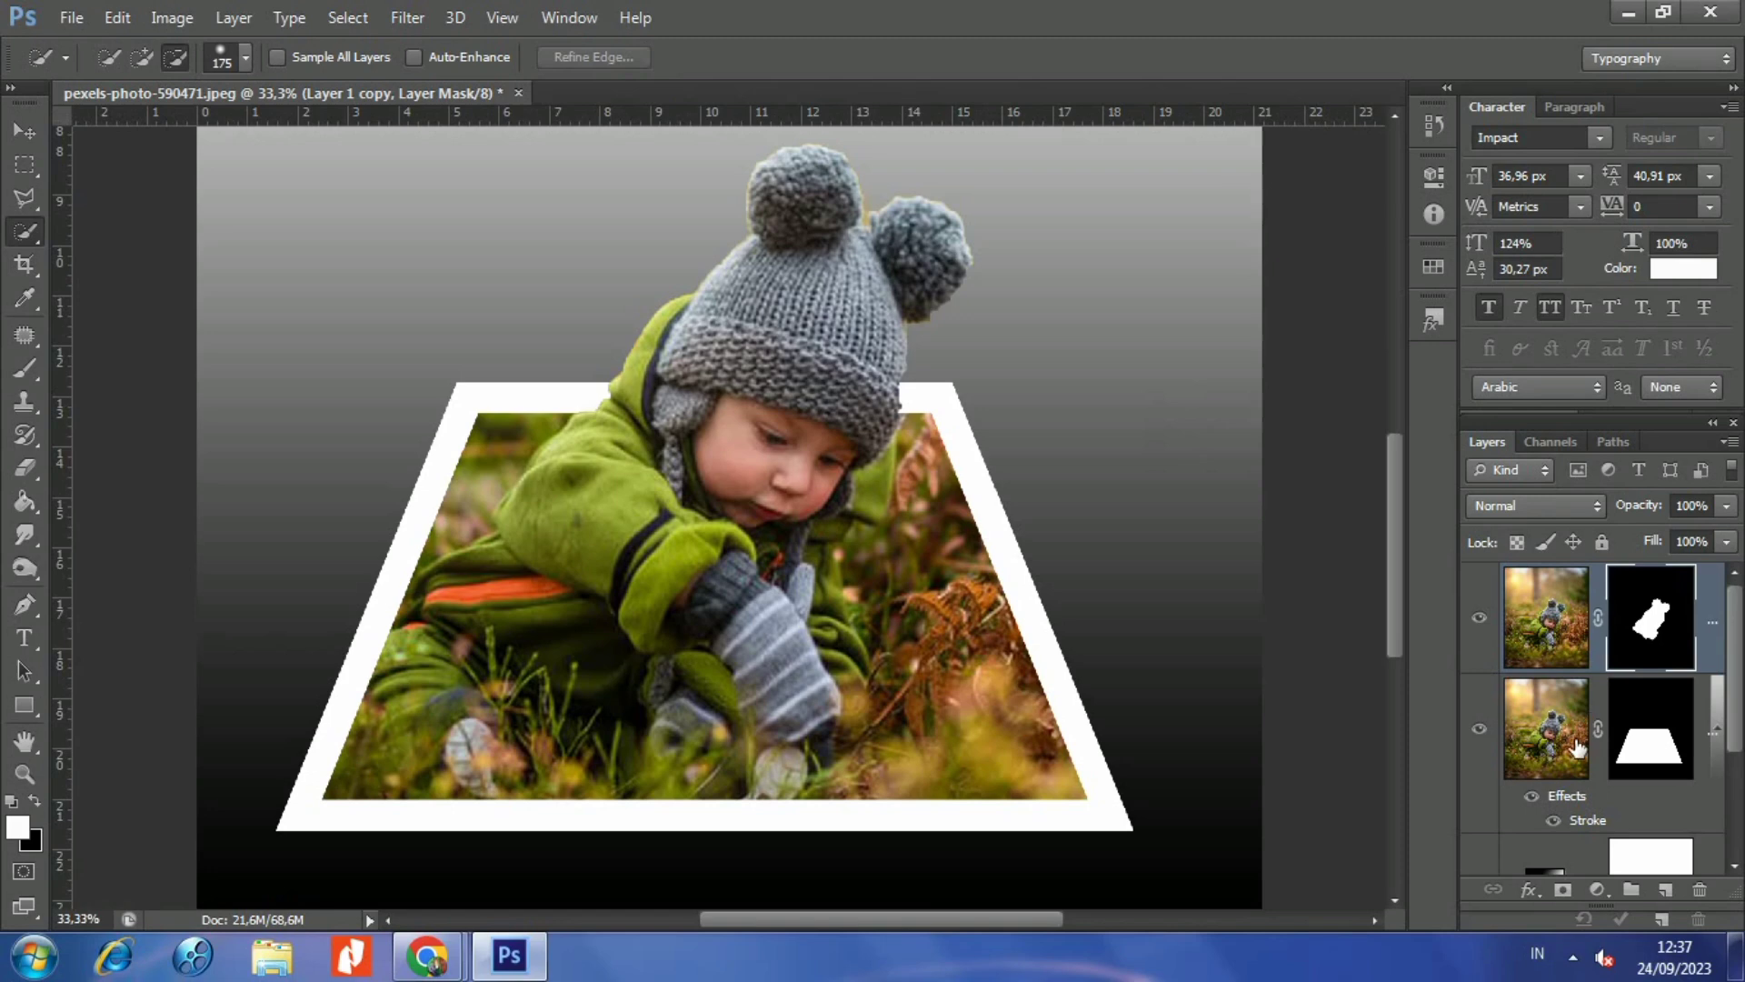
scroll(1535, 718, down, 2)
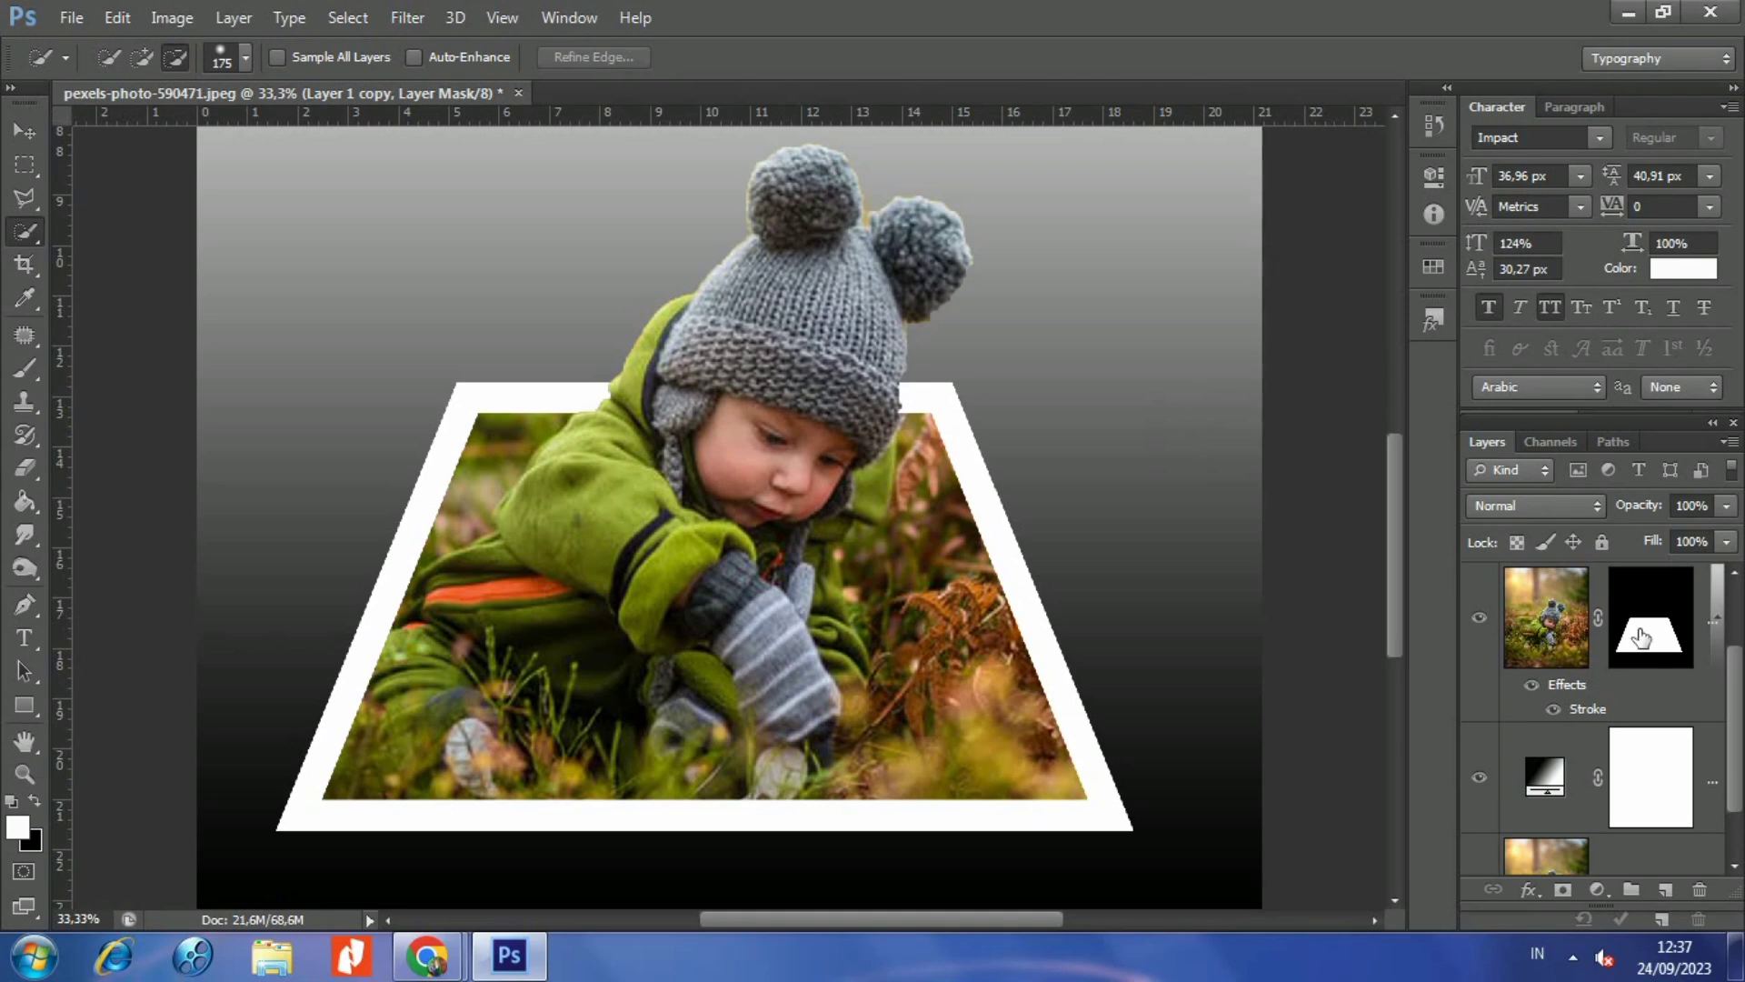
scroll(1641, 642, up, 2)
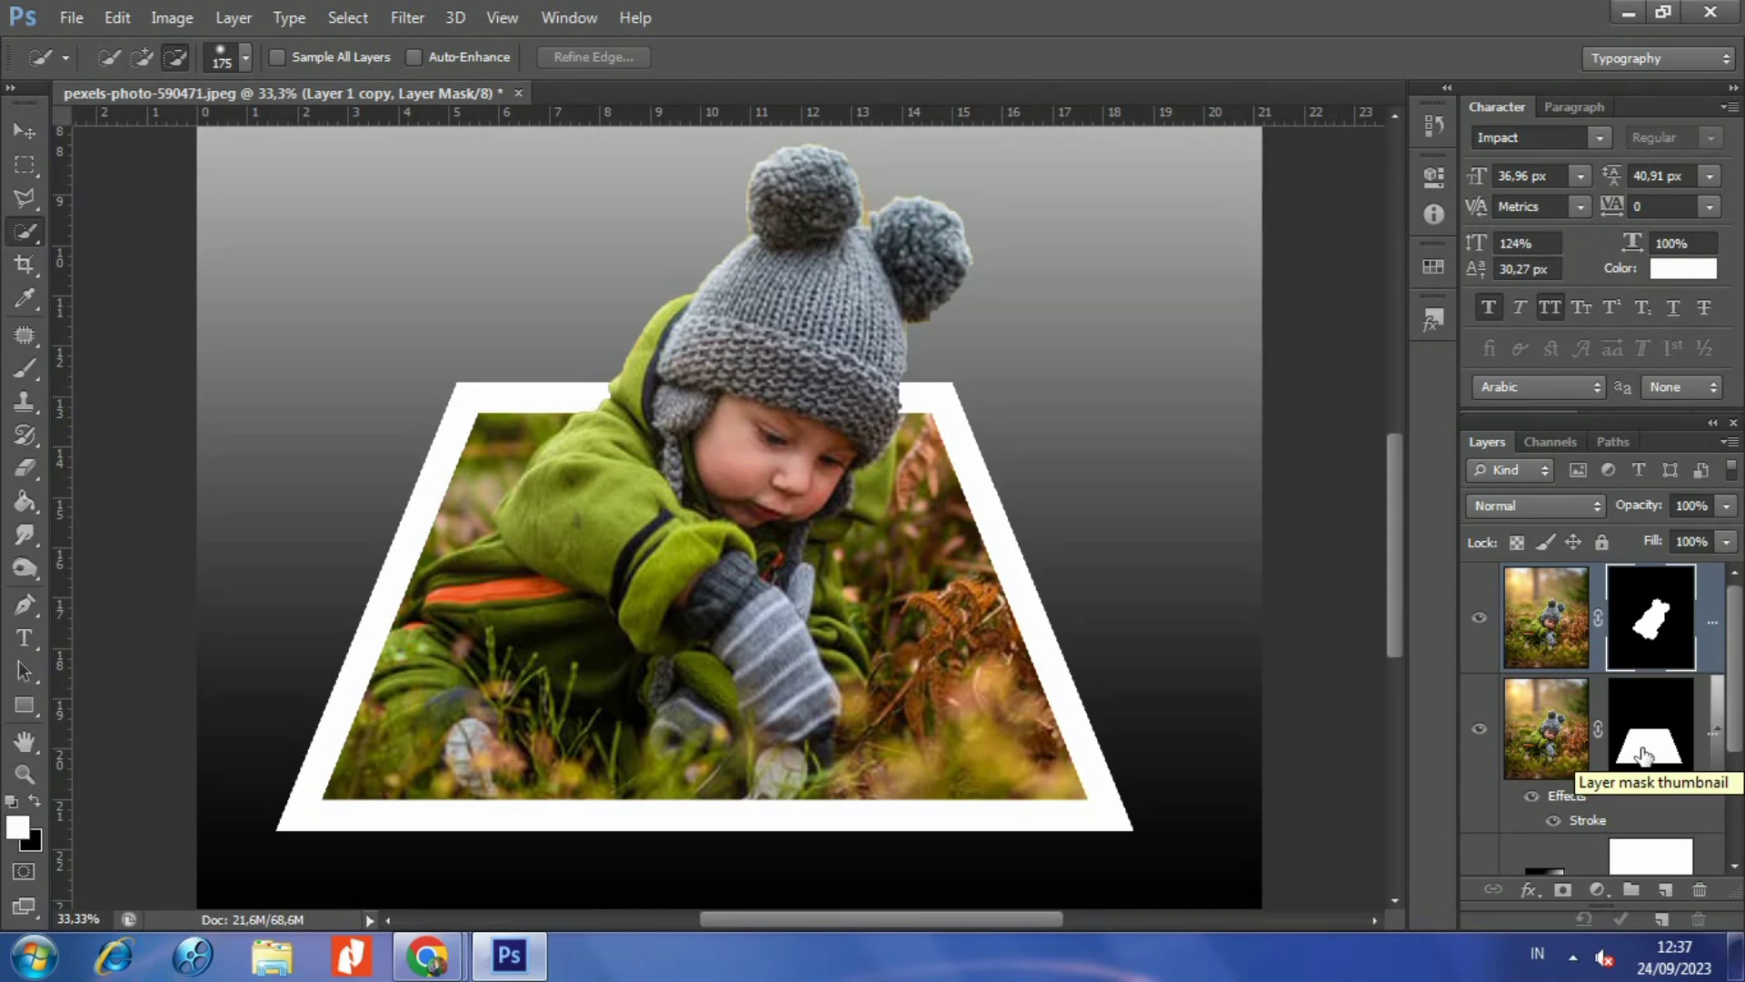
drag(1643, 753, 1645, 753)
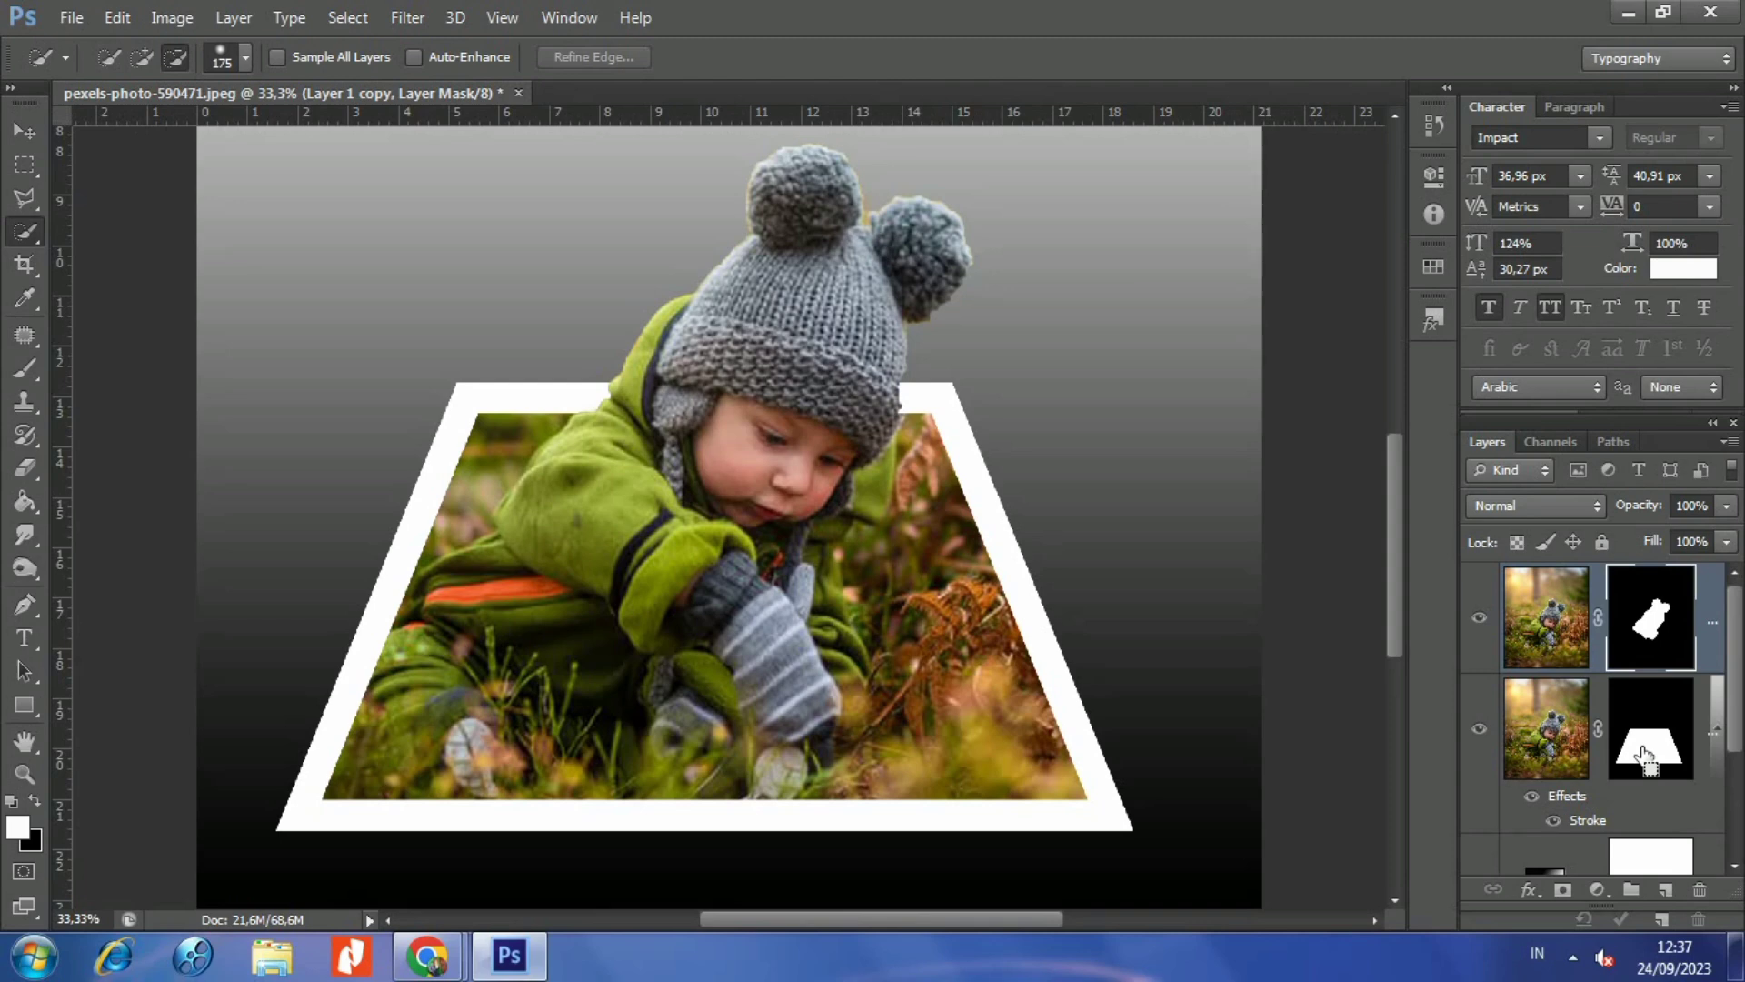
ctrl+click(1645, 753)
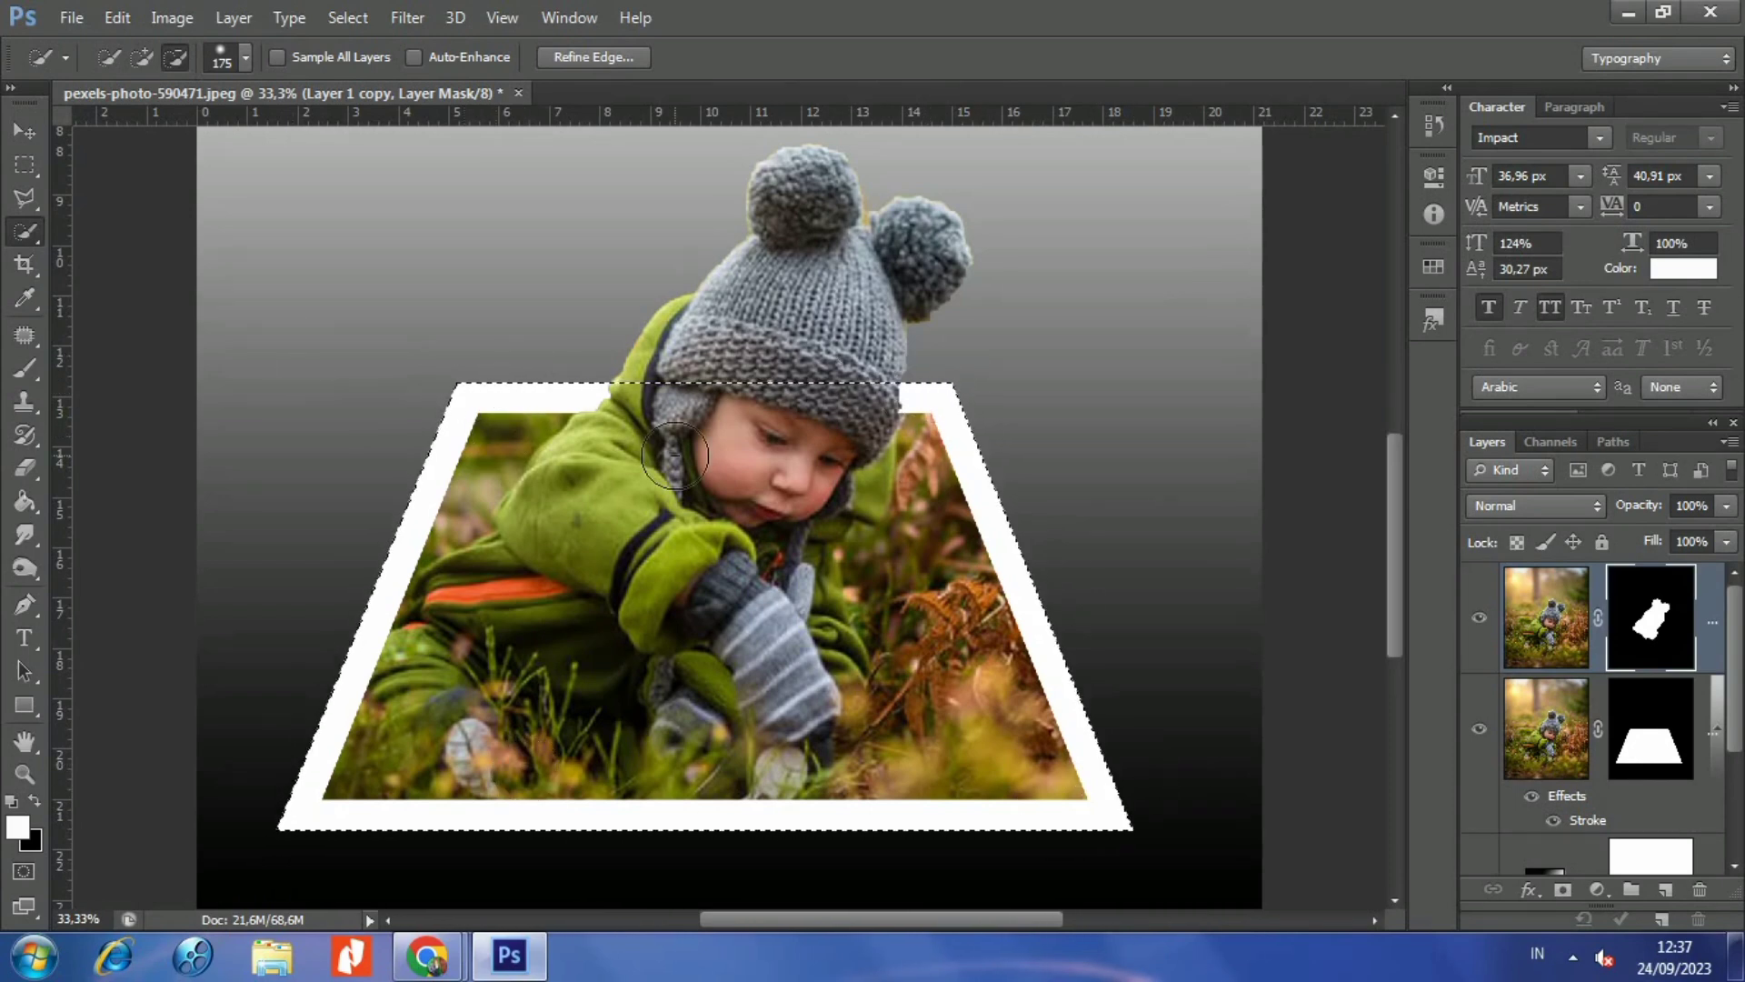
- Add a new empty layer directly above the Gradient Fill 1 layer
scroll(1654, 825, down, 1)
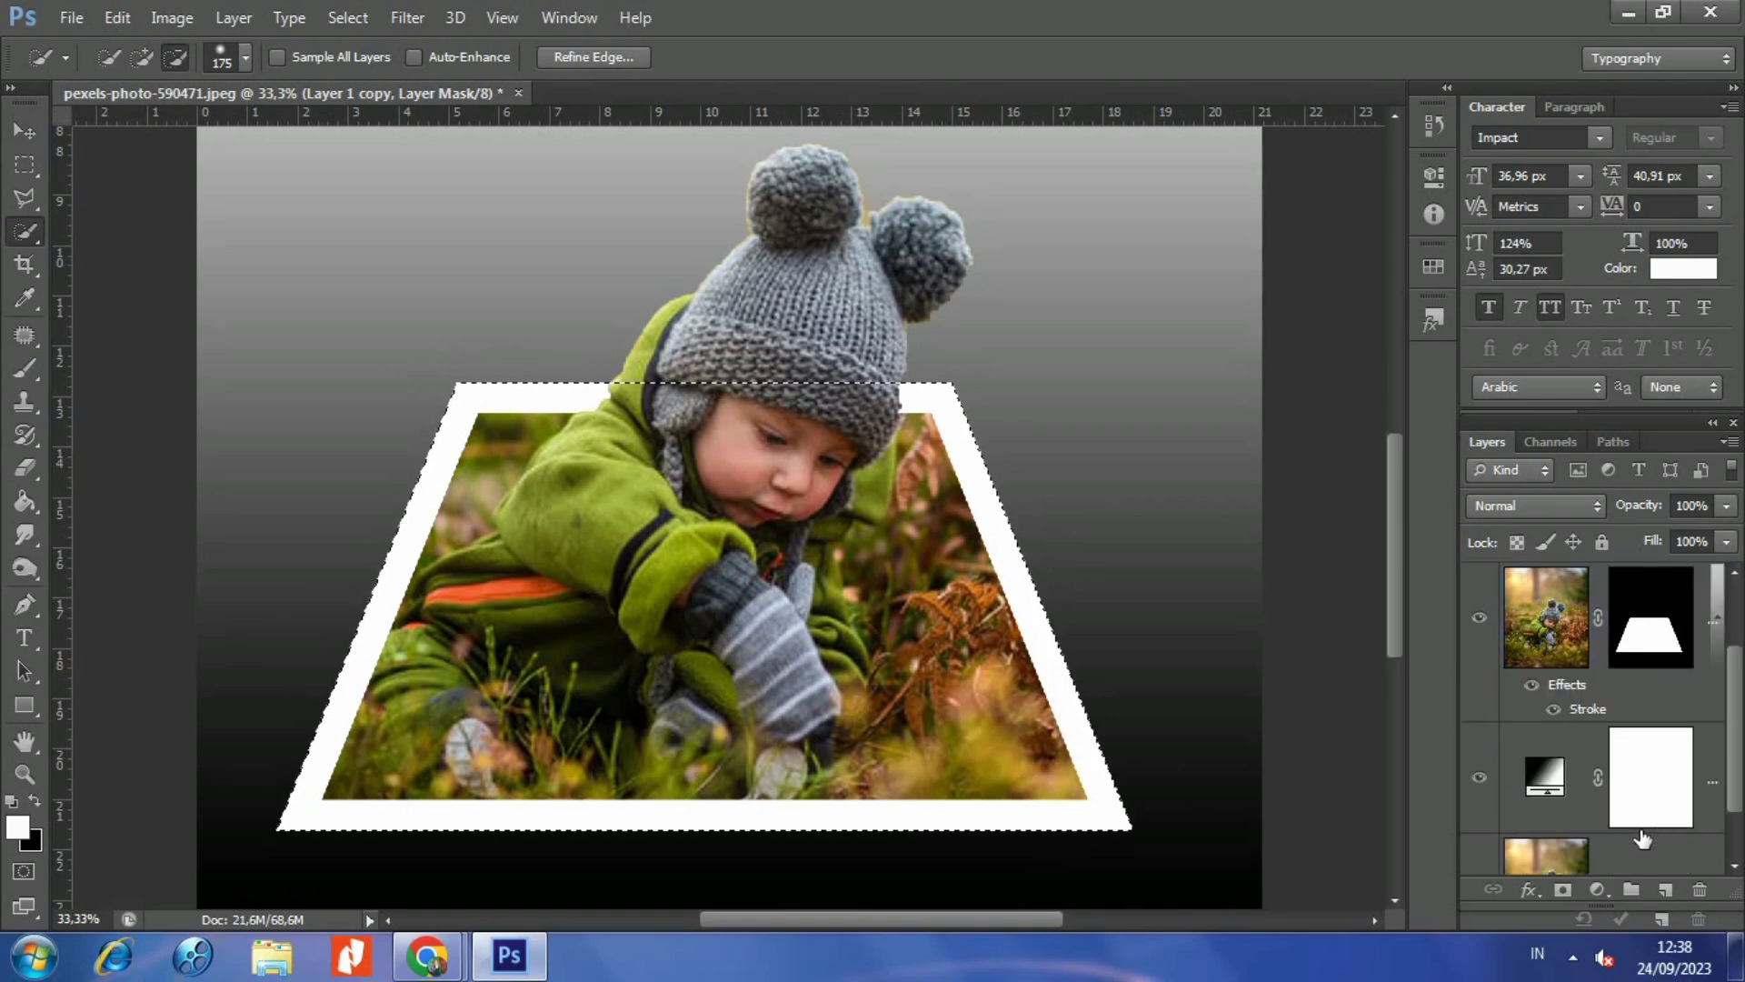
click(1627, 797)
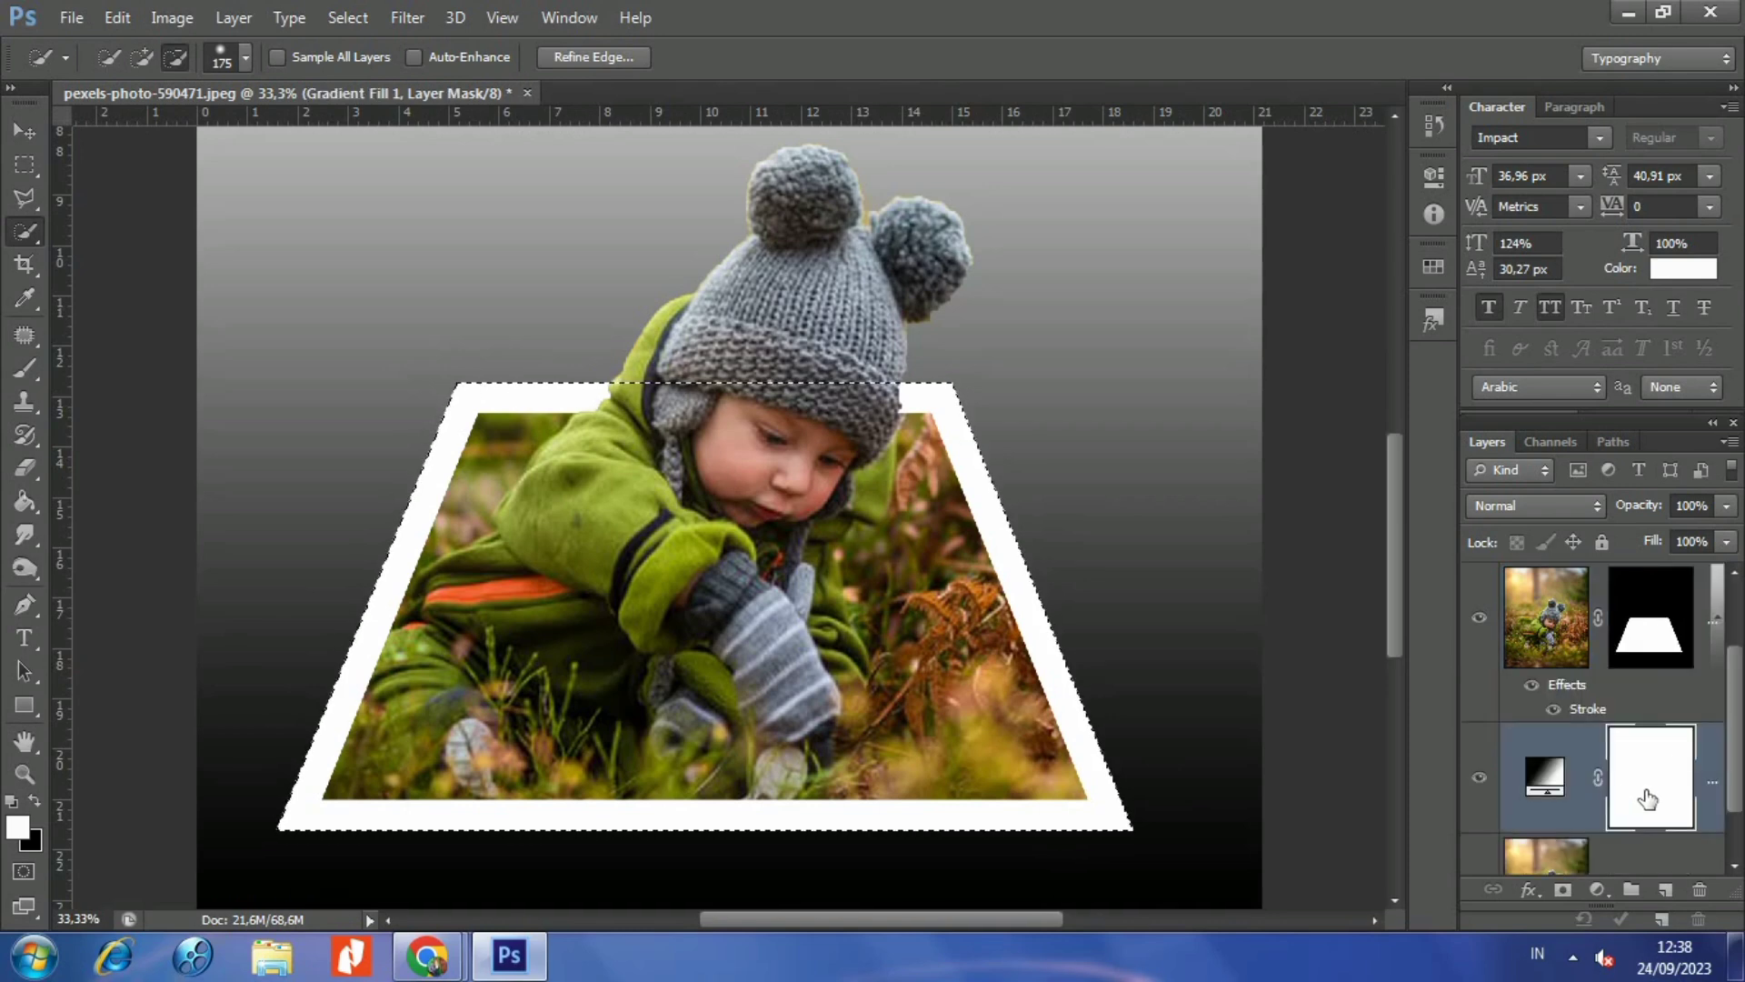
click(1663, 893)
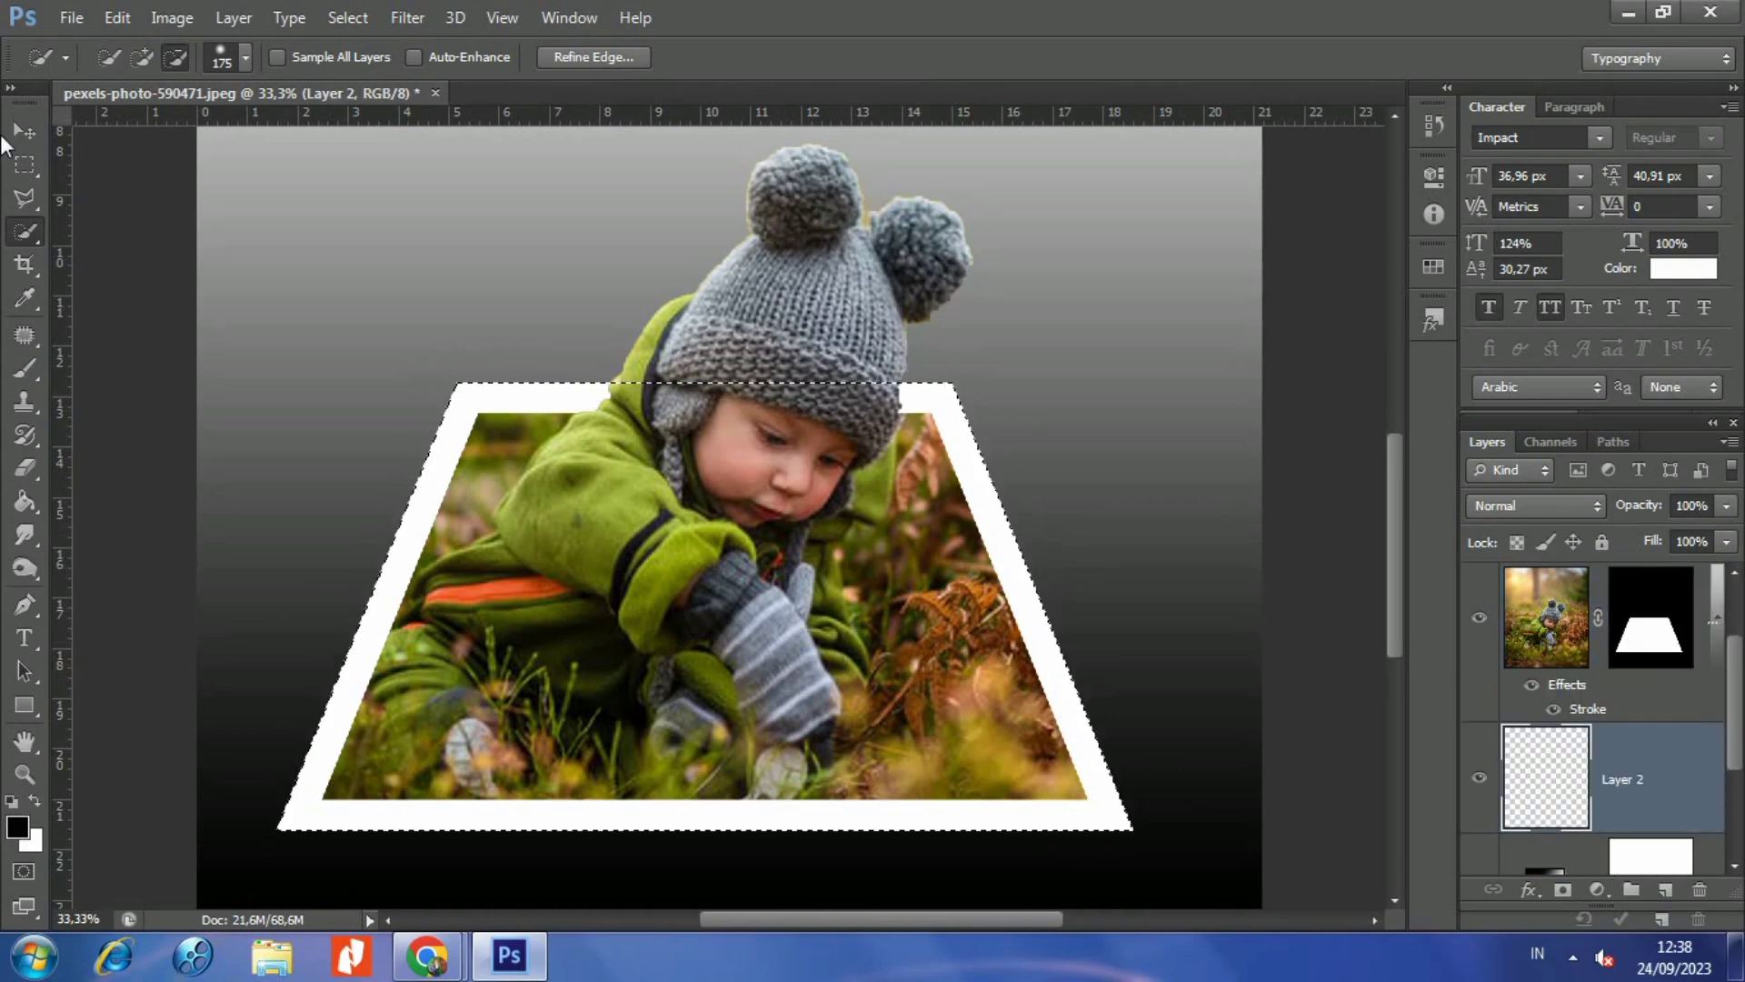
- Fill the trapezoid selection on the new layer with black (#000000)
click(117, 17)
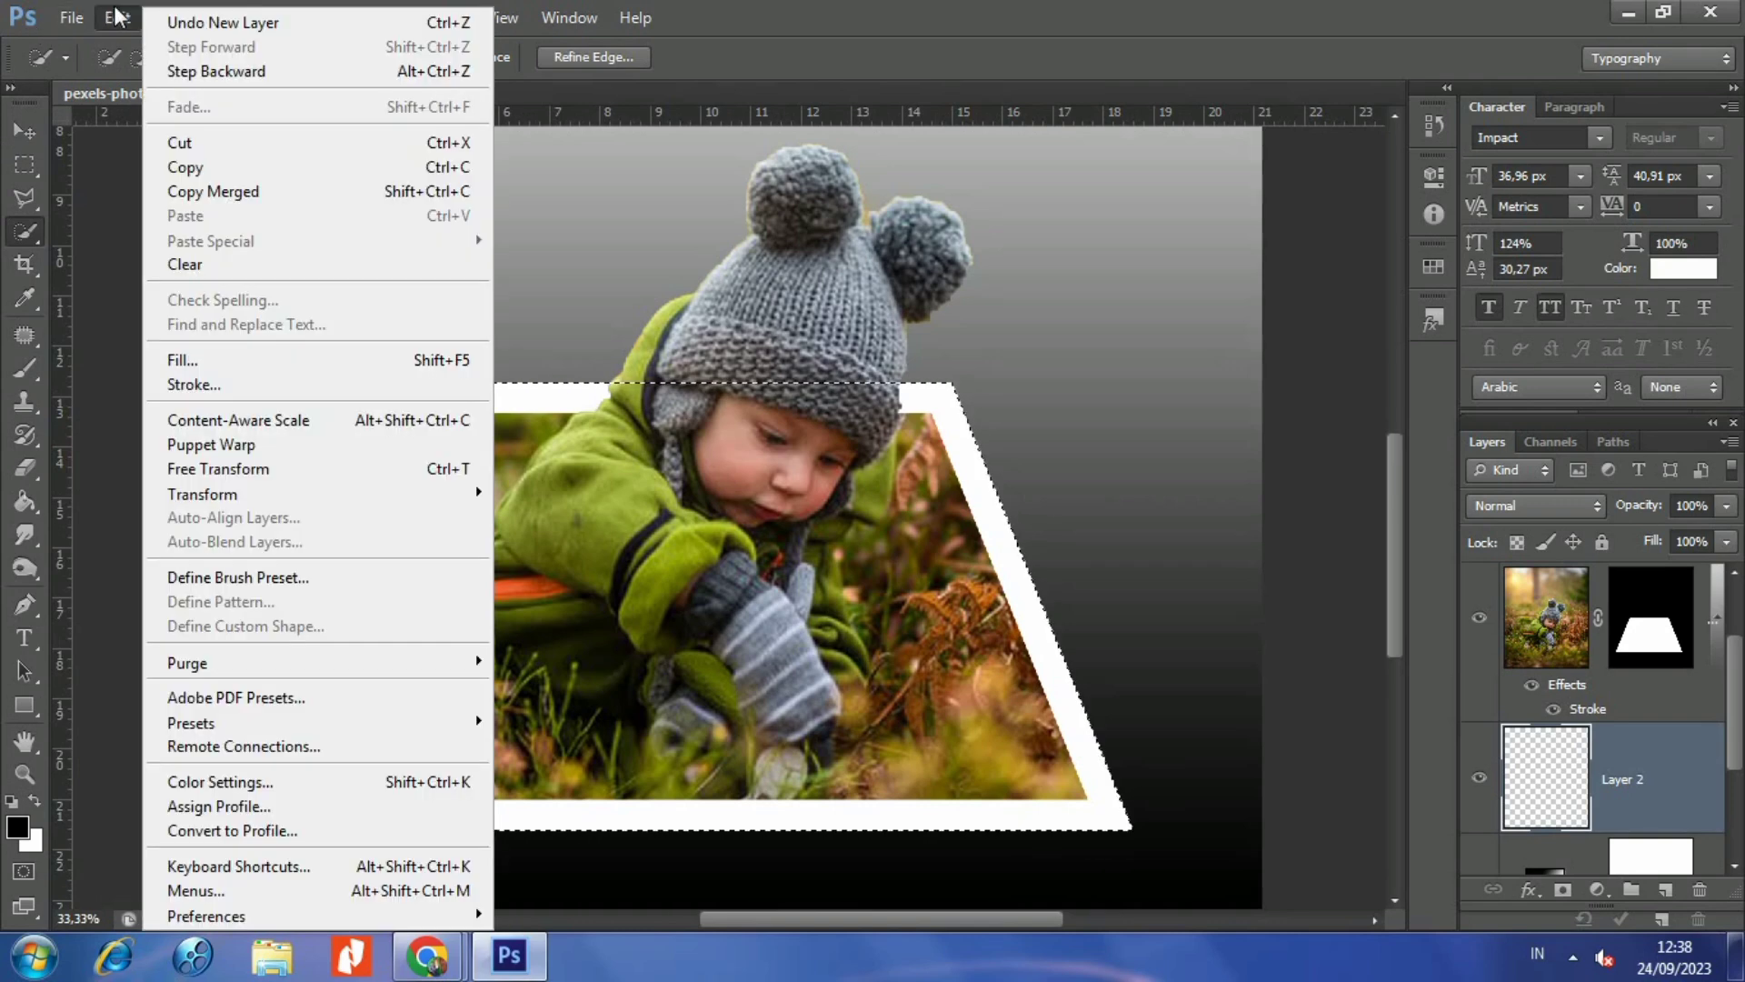
click(208, 361)
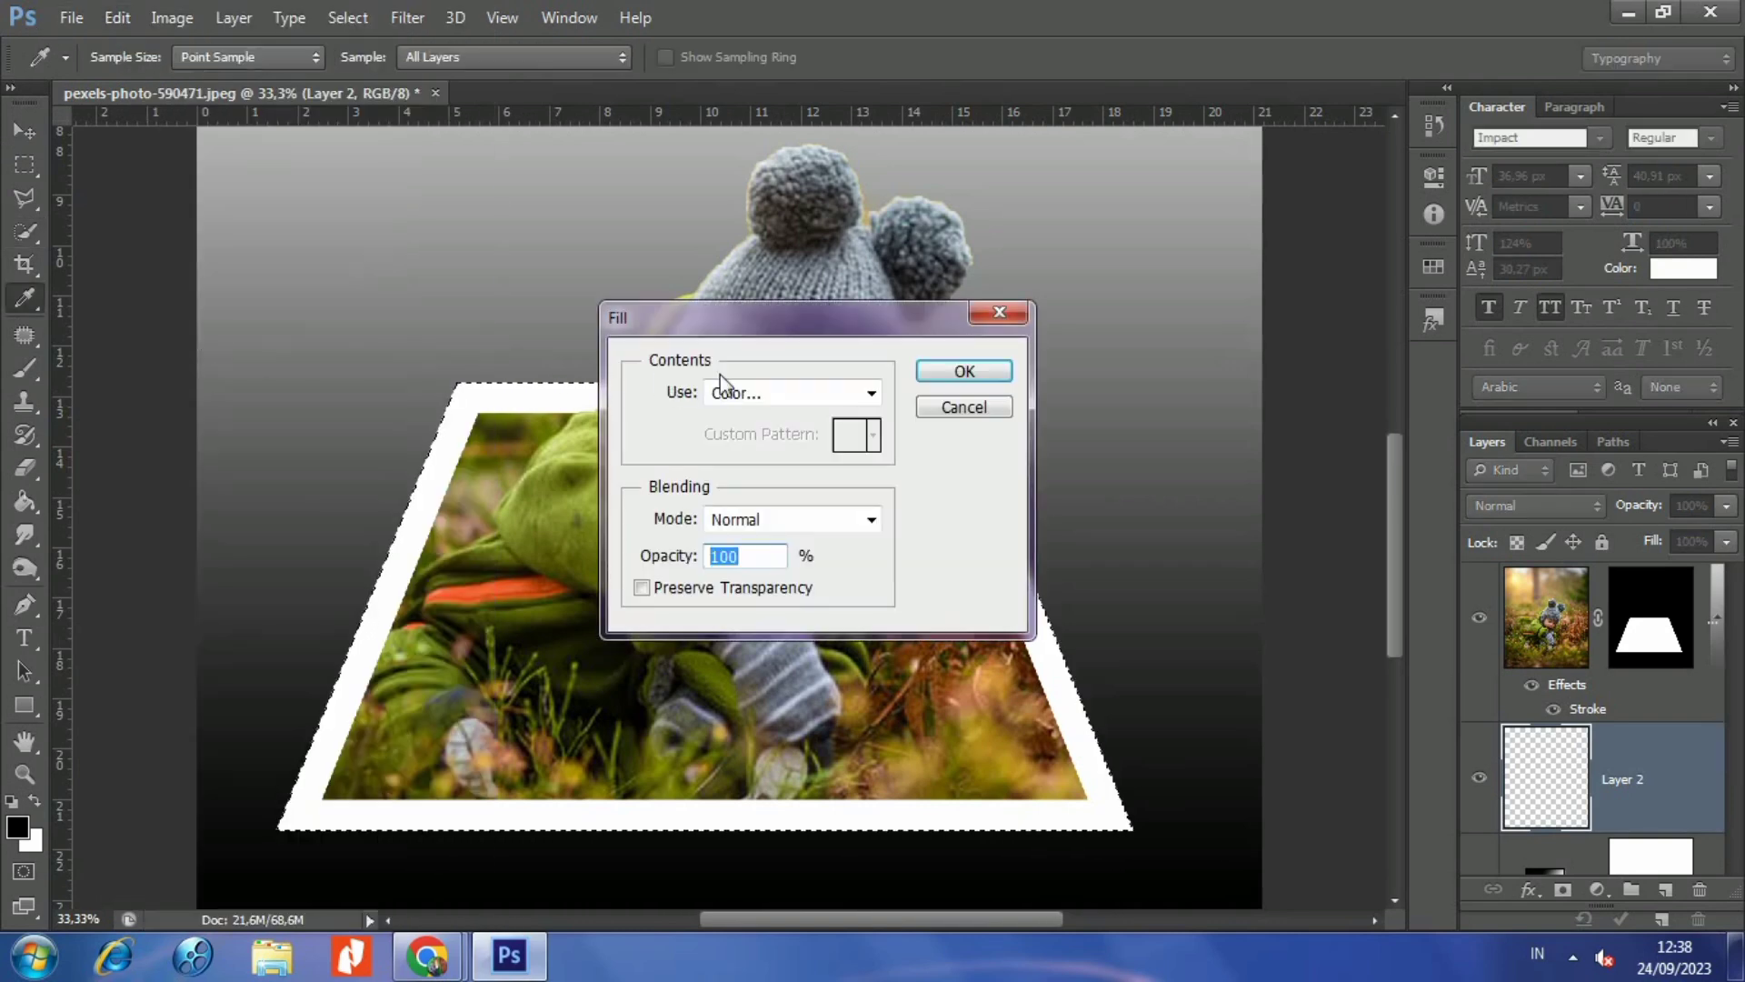
click(828, 393)
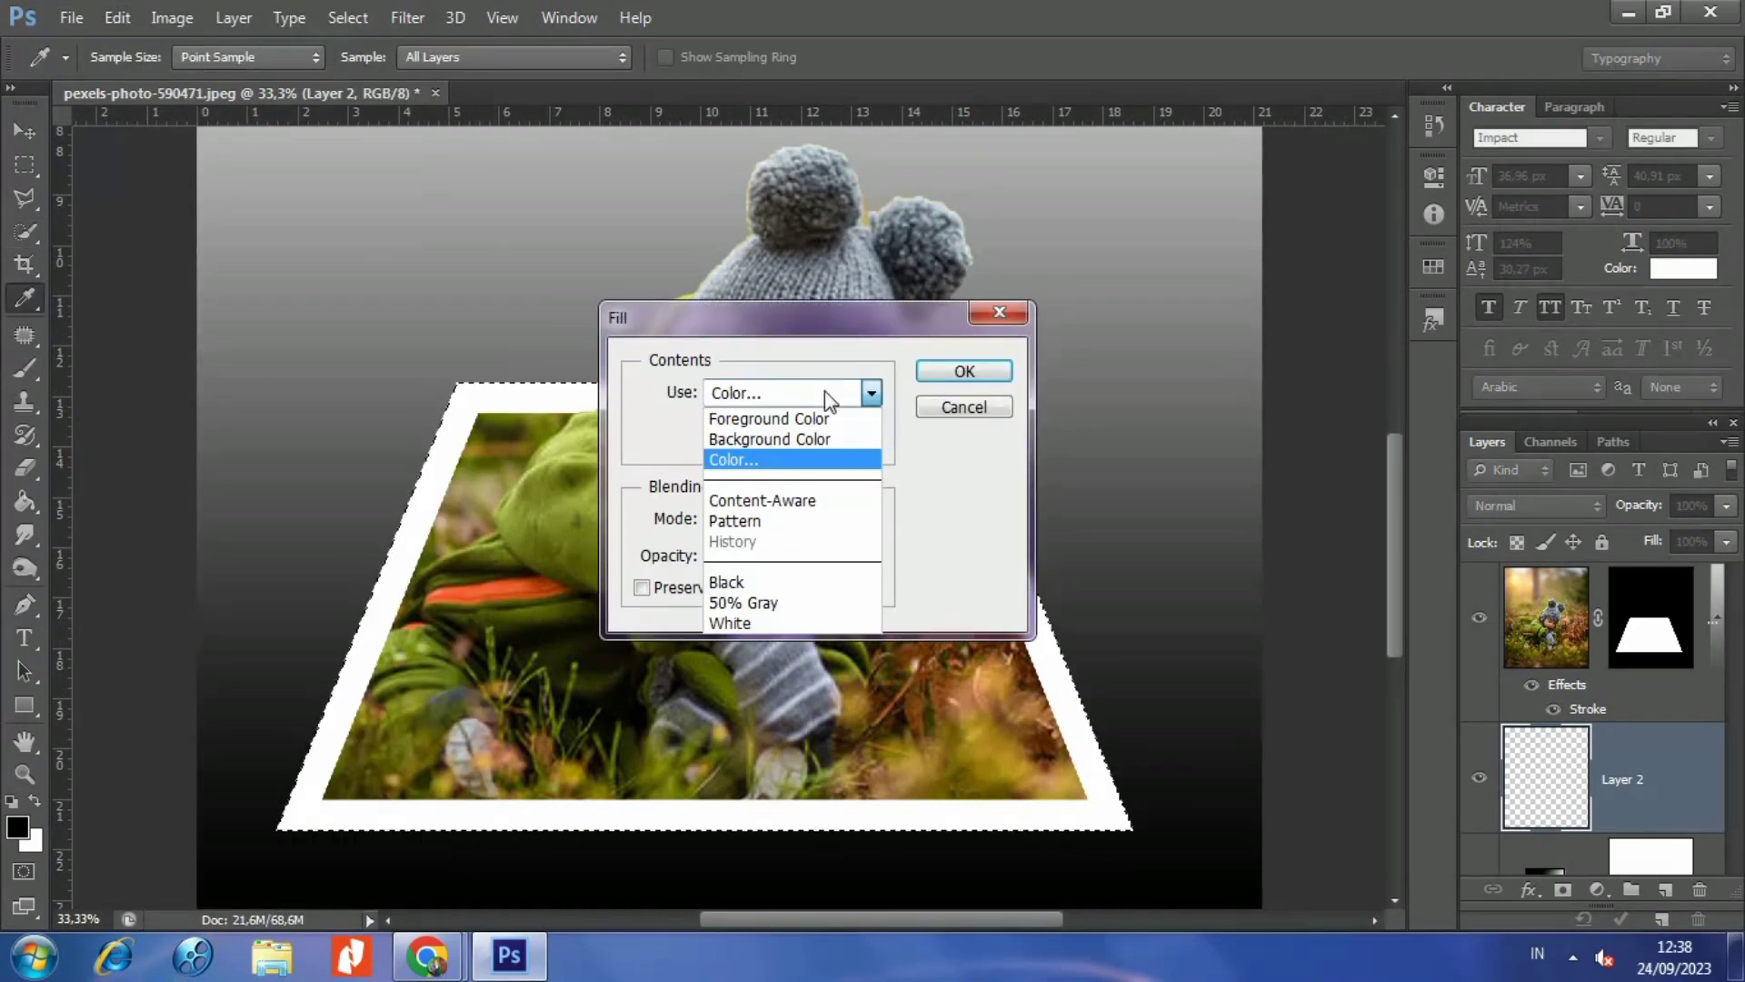
click(793, 466)
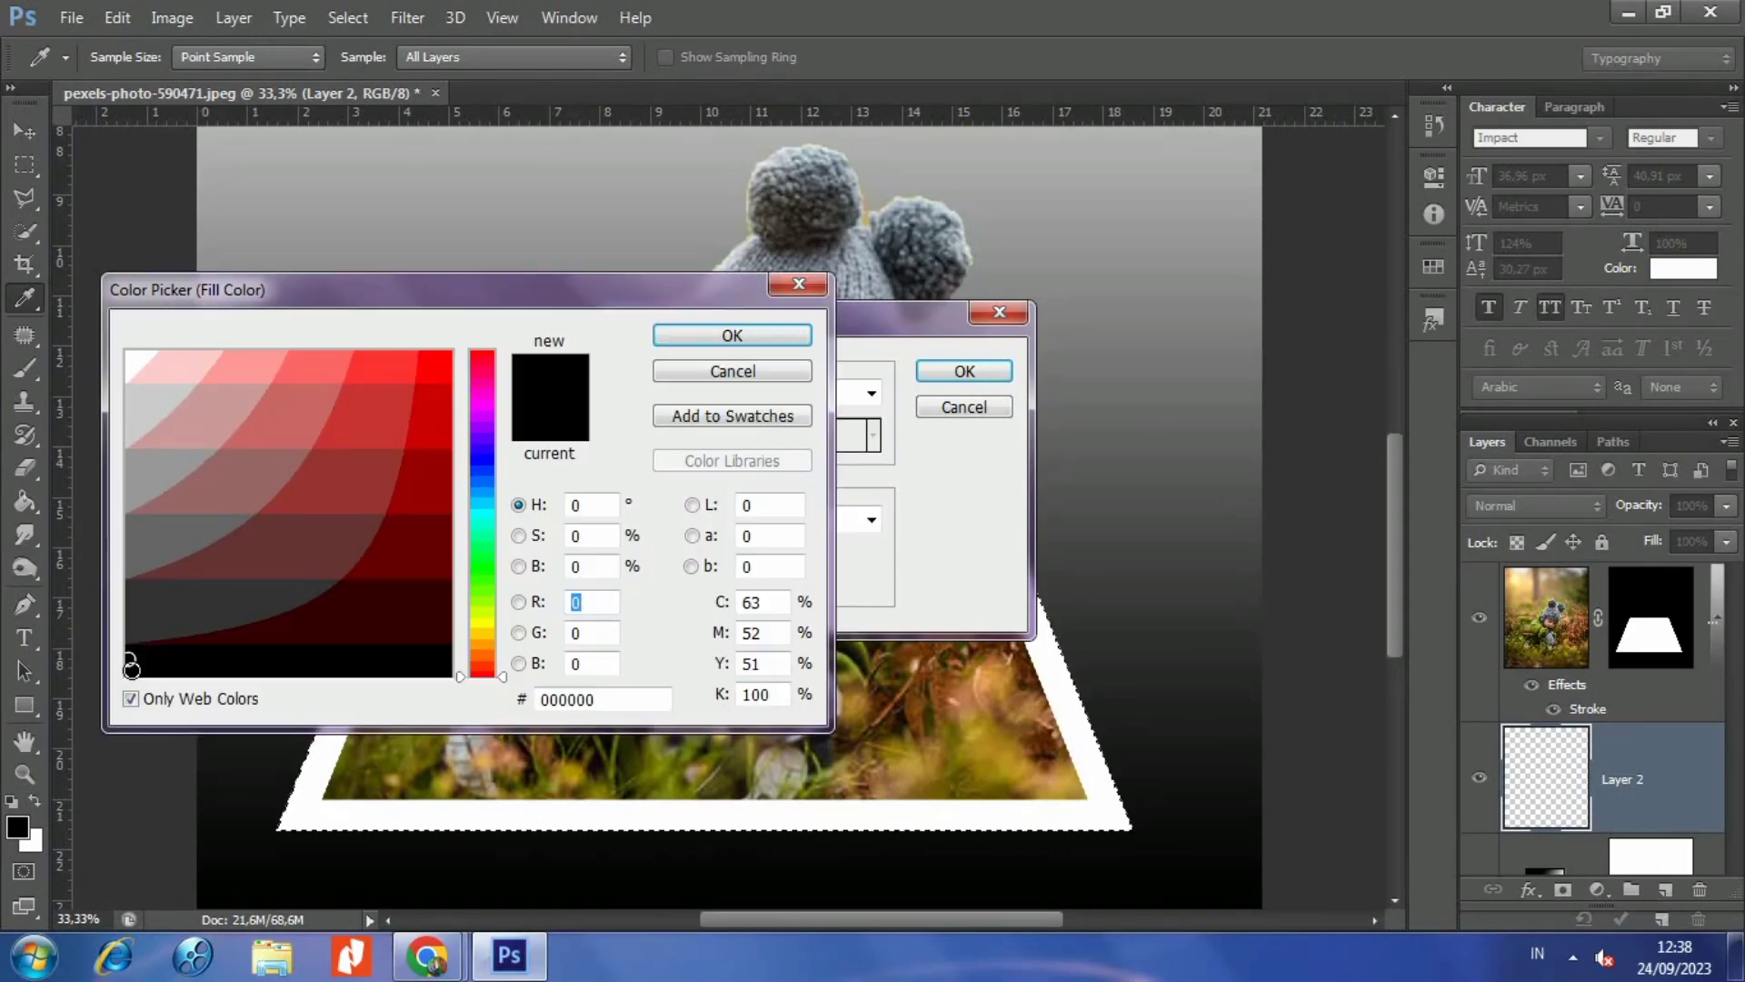
click(749, 335)
click(749, 336)
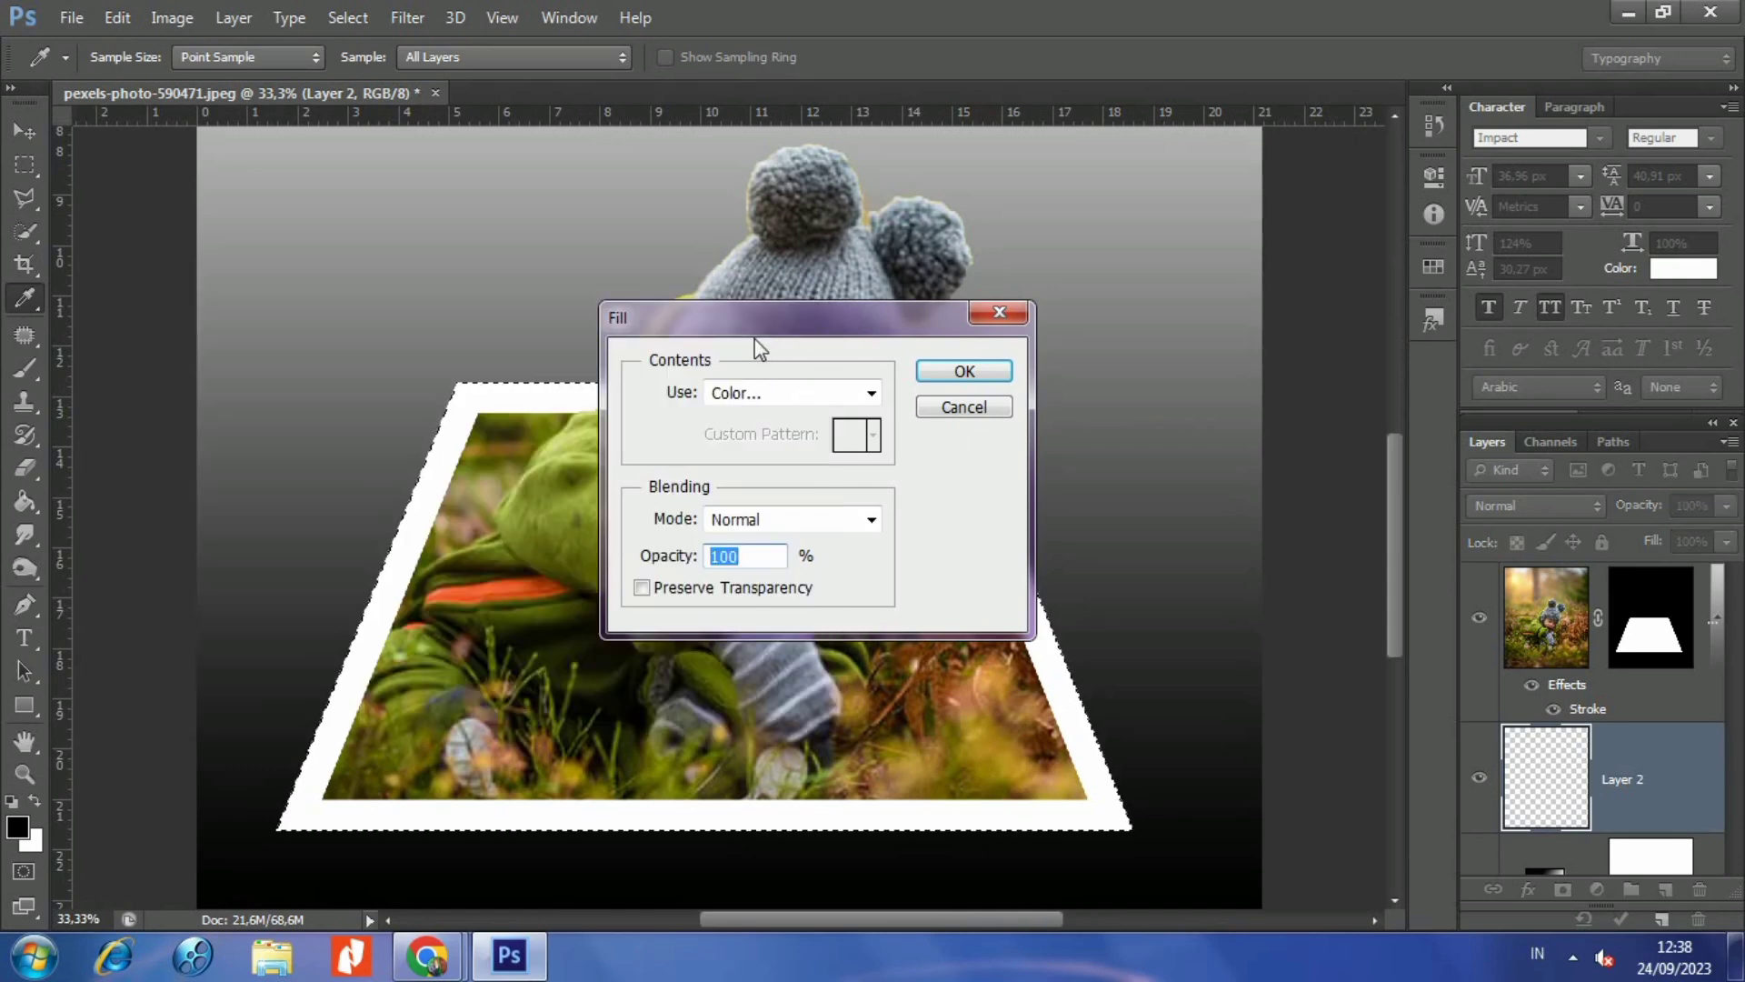
click(950, 373)
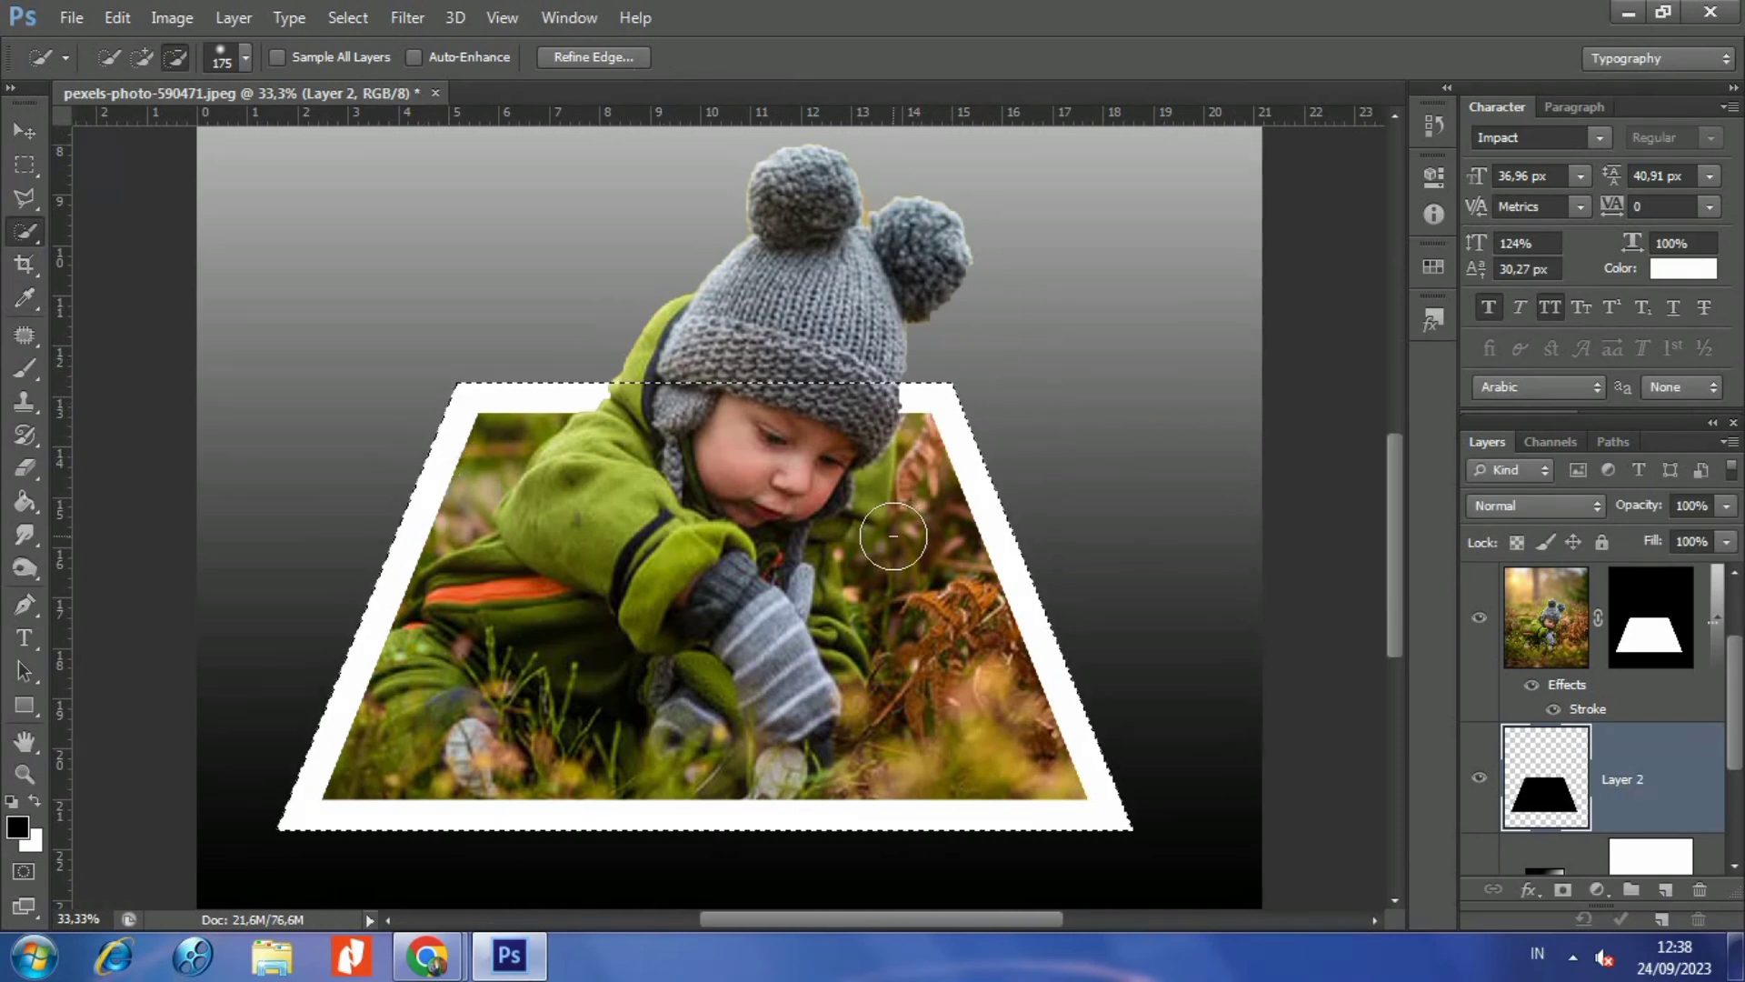
- Deselect, unlink Layer 1's mask, and free-transform the trapezoid mask with Ctrl+T
key(ctrl+d)
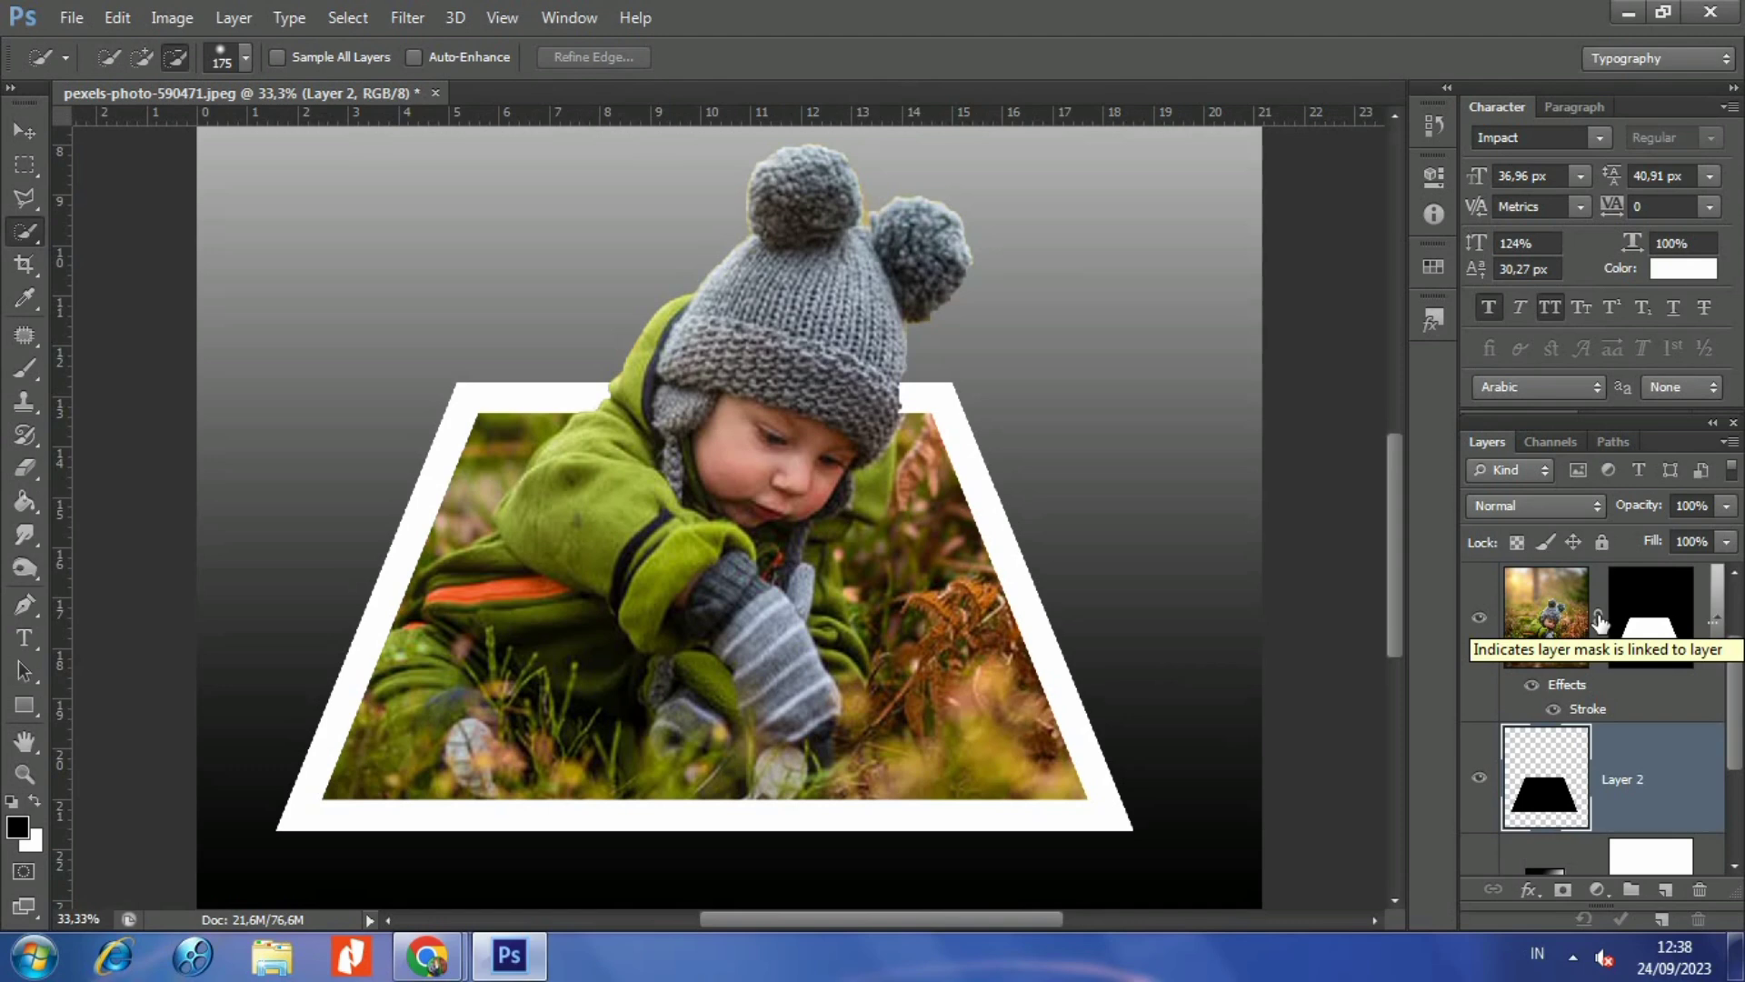
click(1600, 626)
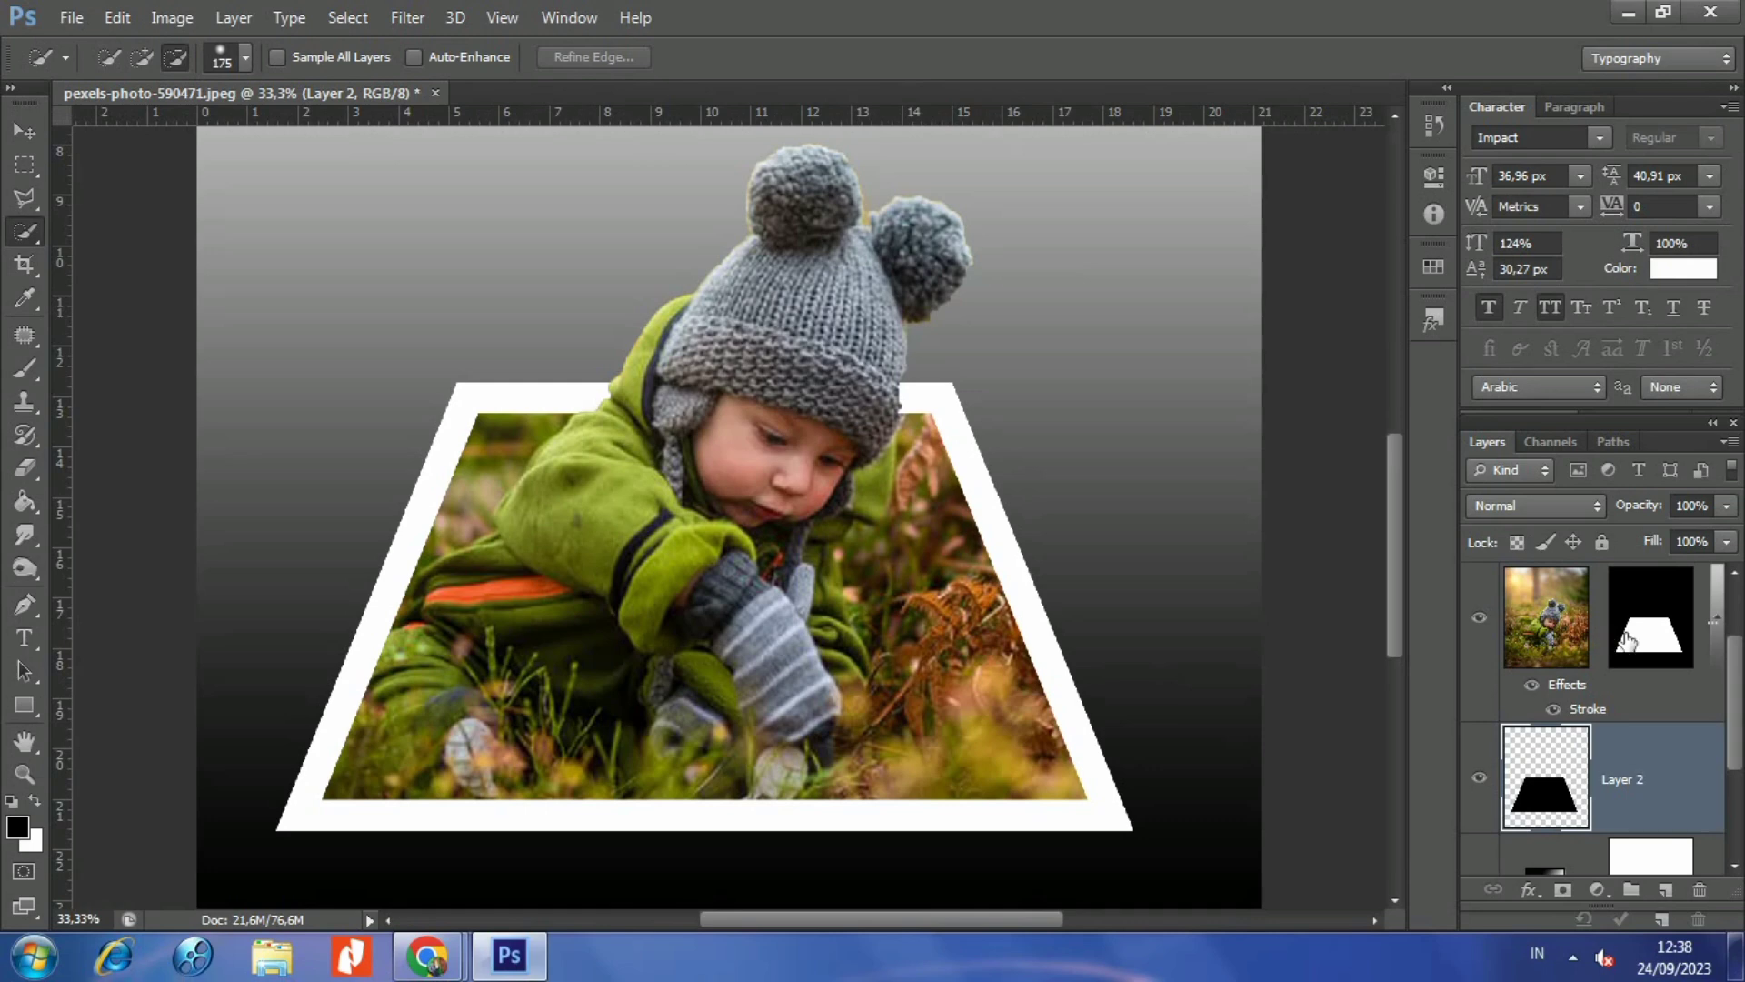
click(1626, 641)
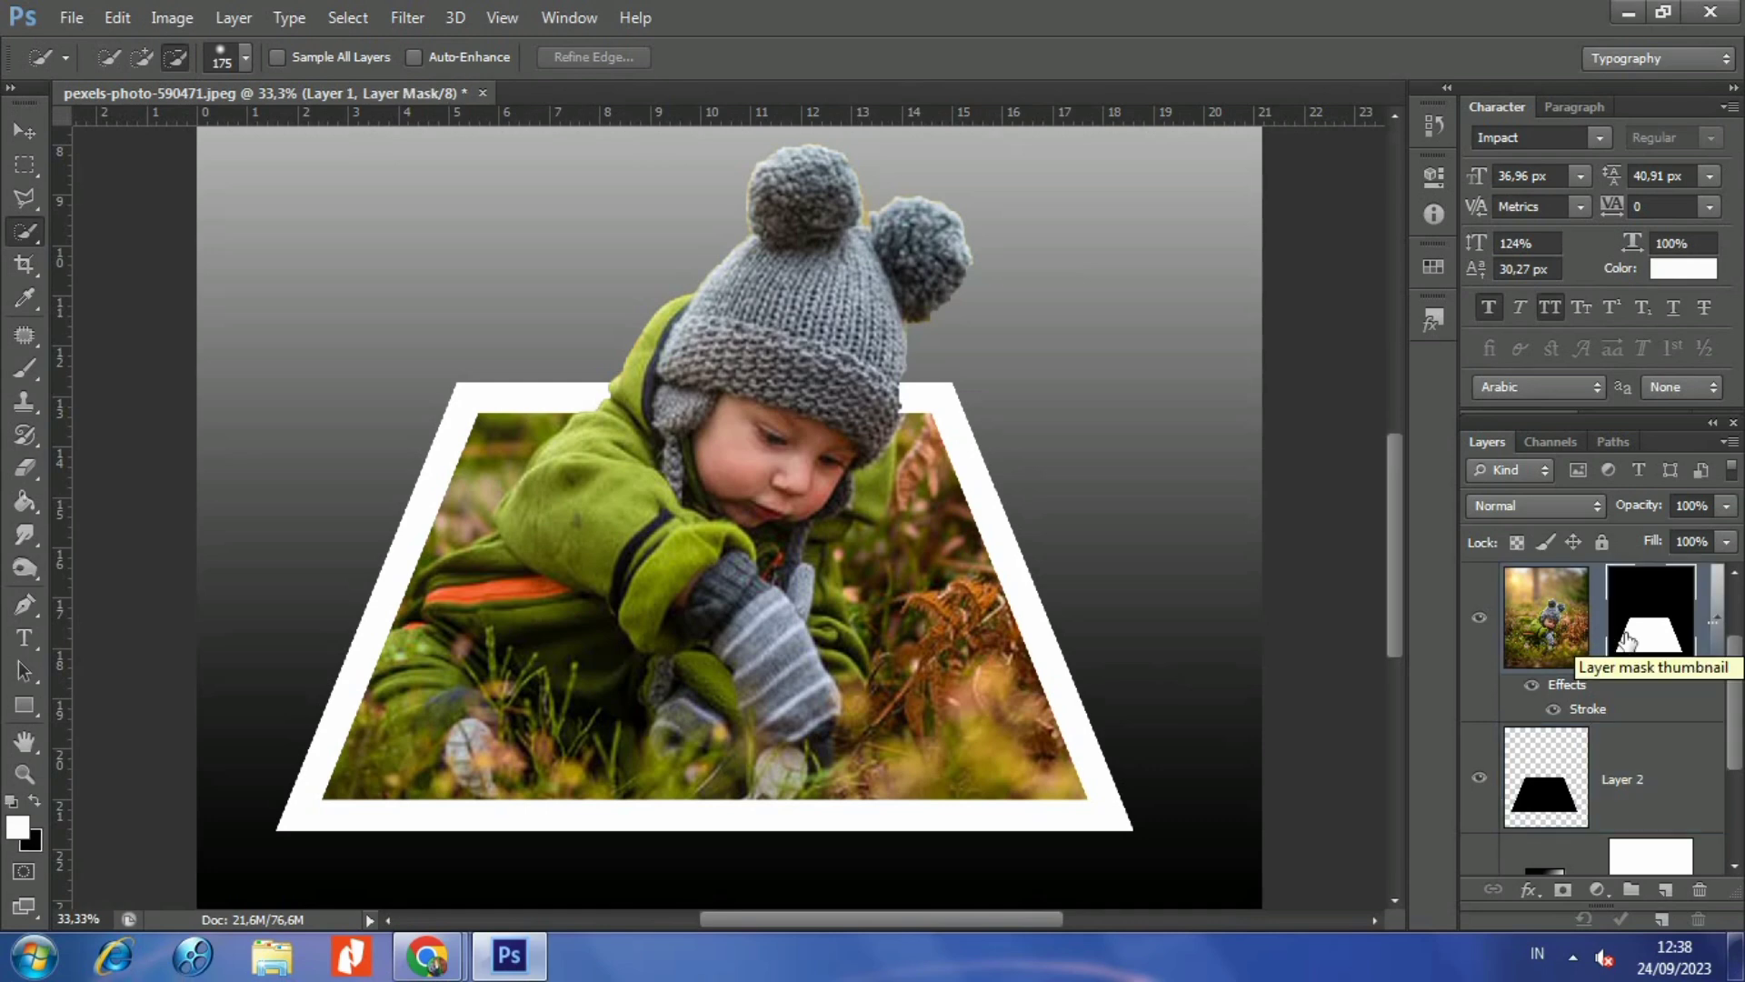
drag(1626, 640, 1631, 647)
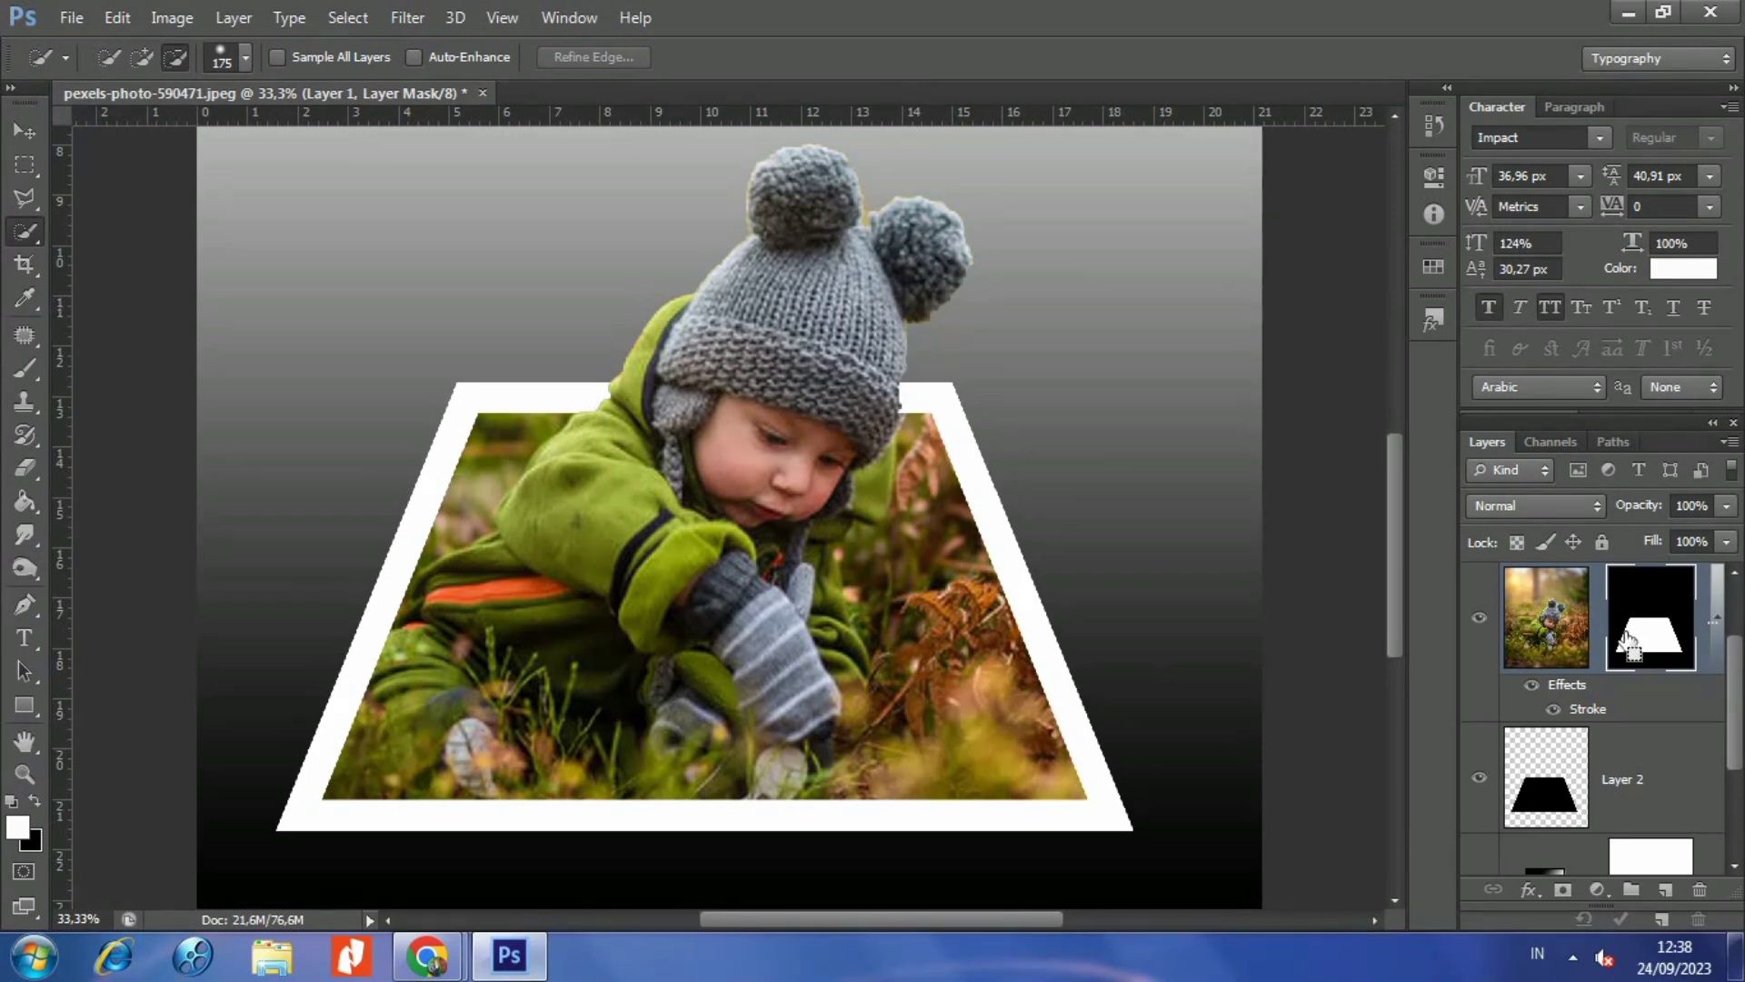
key(ctrl+t)
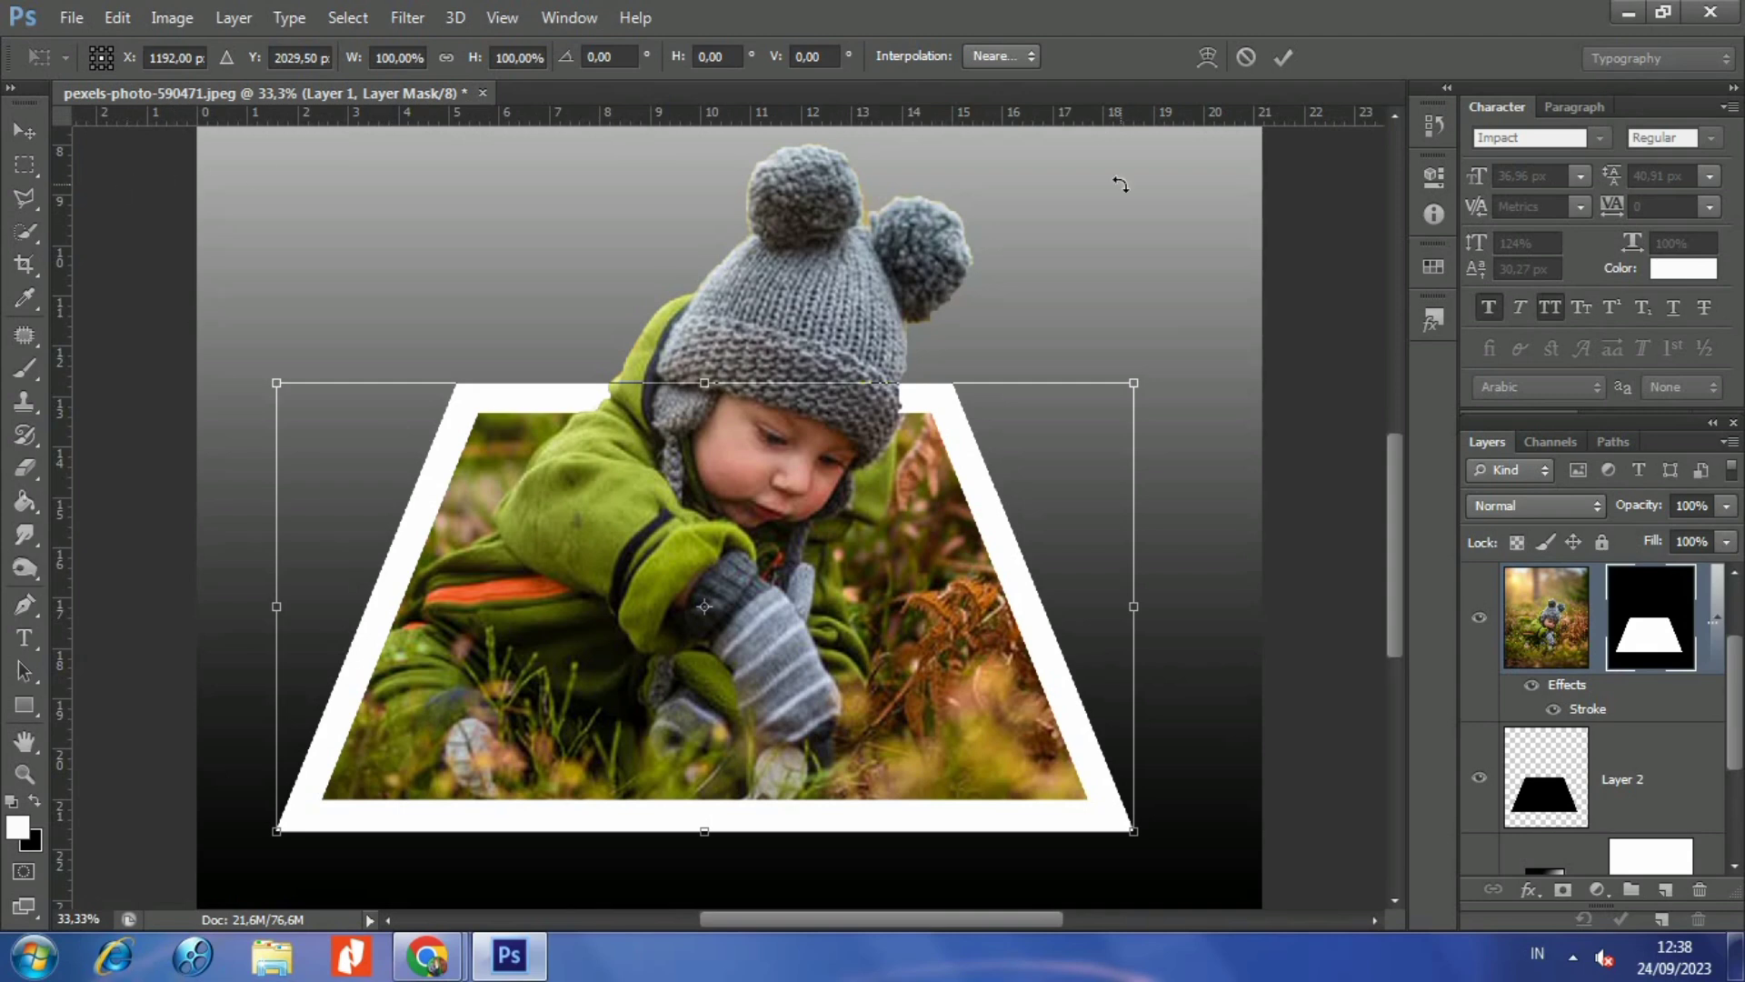
- Warp the photo mask: lift the top-left and right side, curl the bottom-left corner up
click(1207, 57)
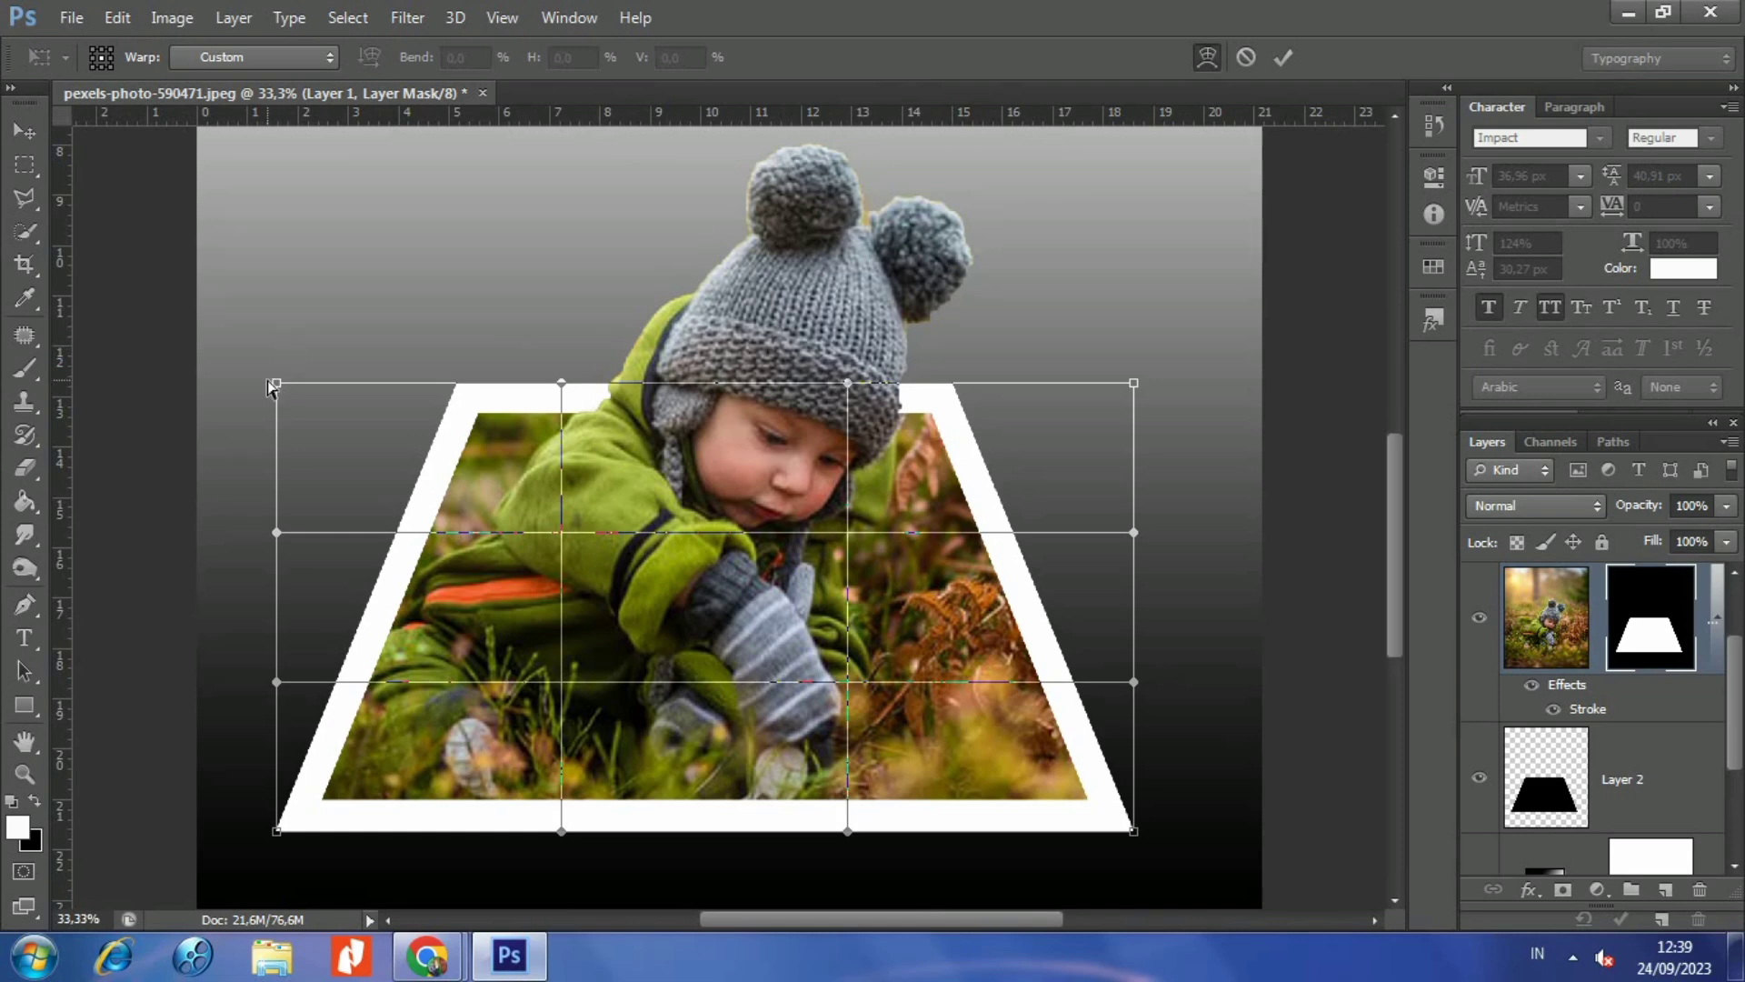
drag(280, 386, 362, 125)
scroll(382, 167, up, 2)
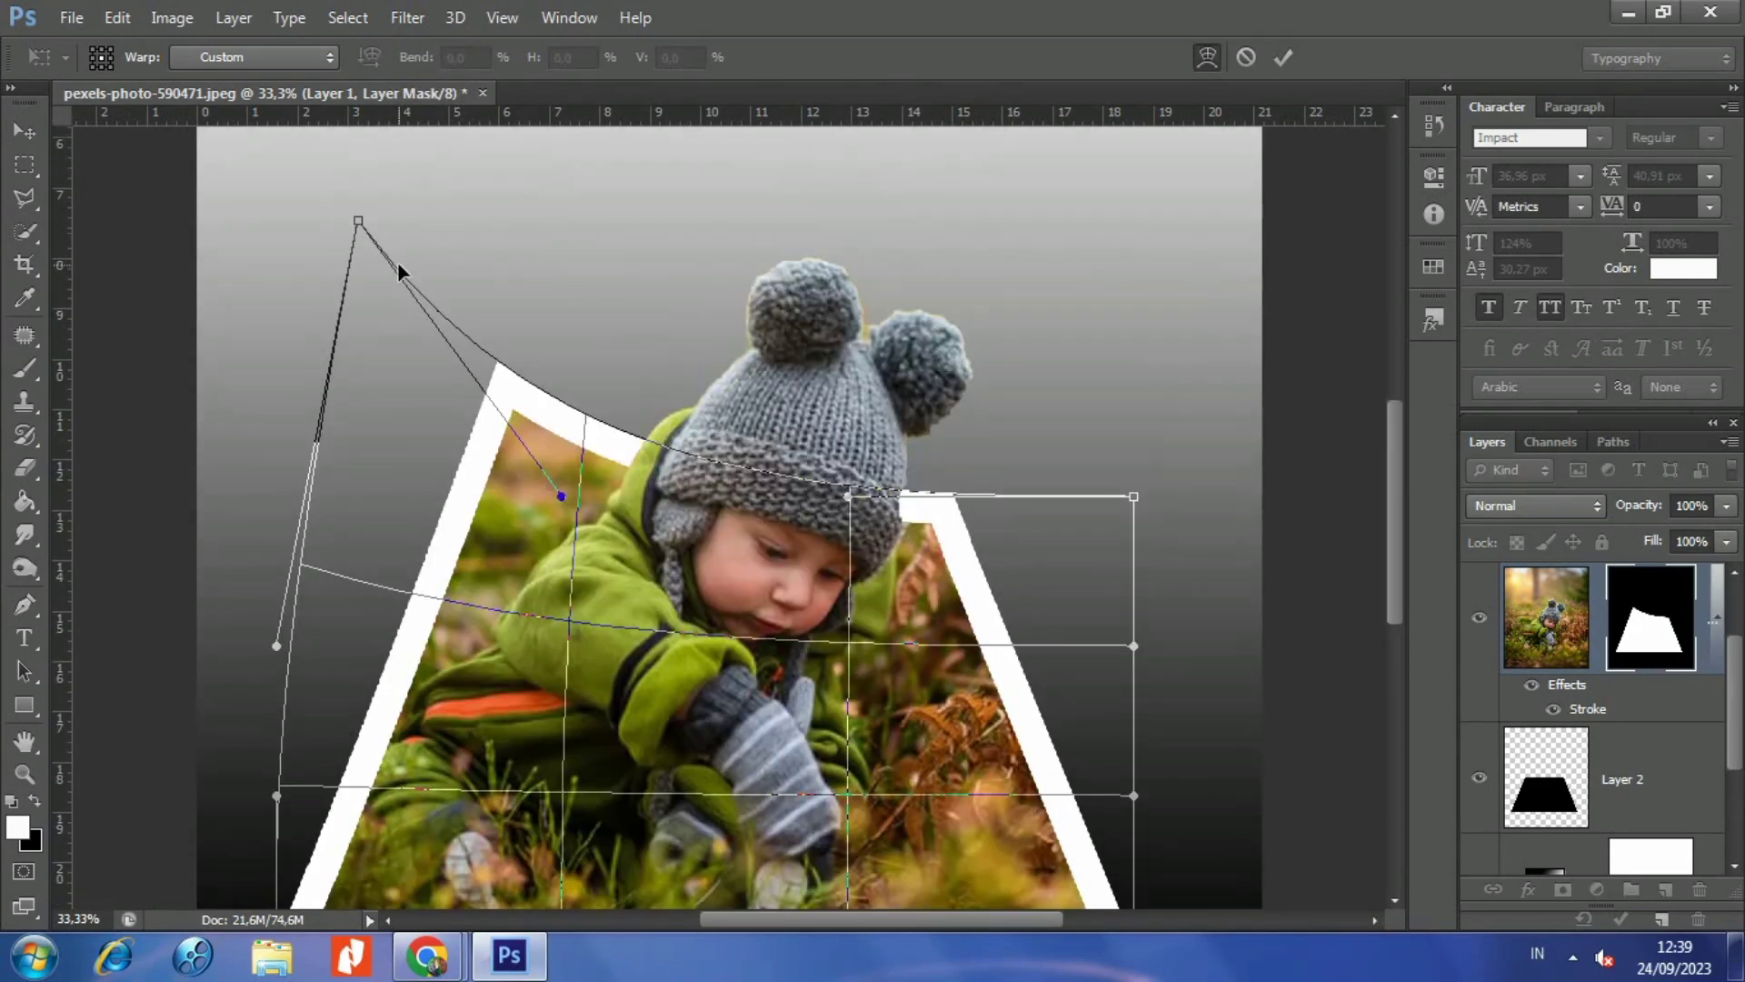
drag(360, 222, 433, 94)
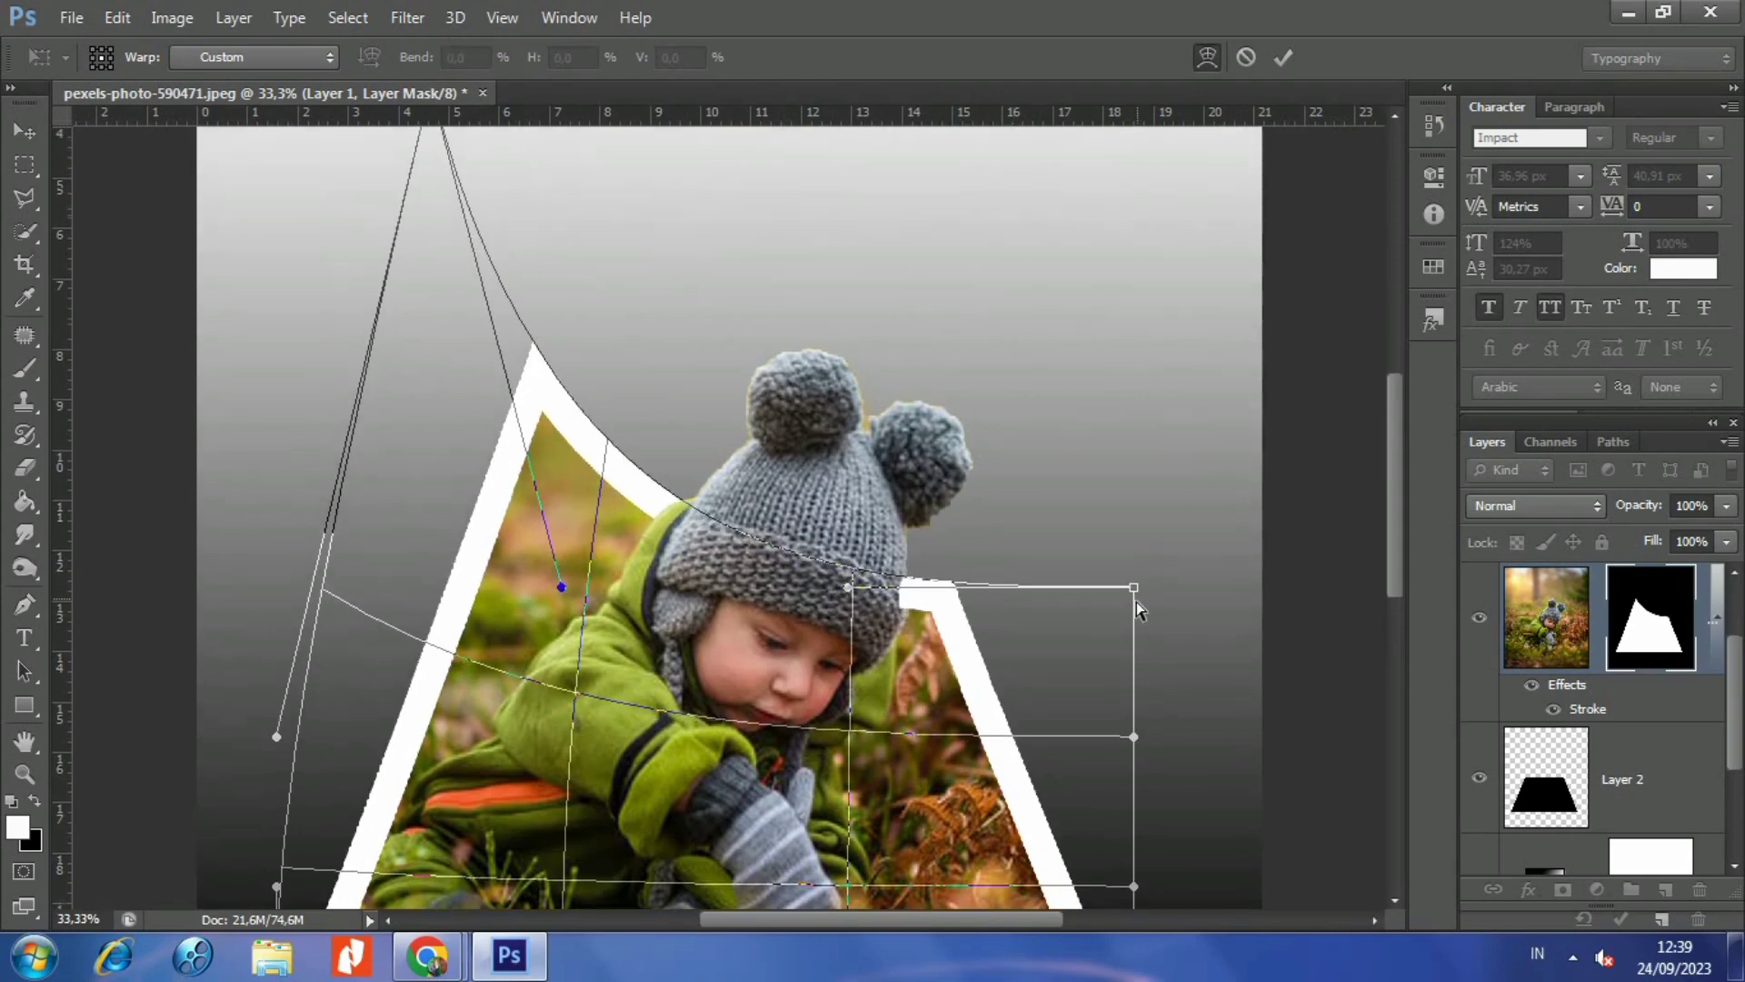
mouse_move(1134, 588)
mouse_down()
mouse_move(1171, 443)
mouse_move(1232, 408)
mouse_up()
scroll(769, 548, down, 3)
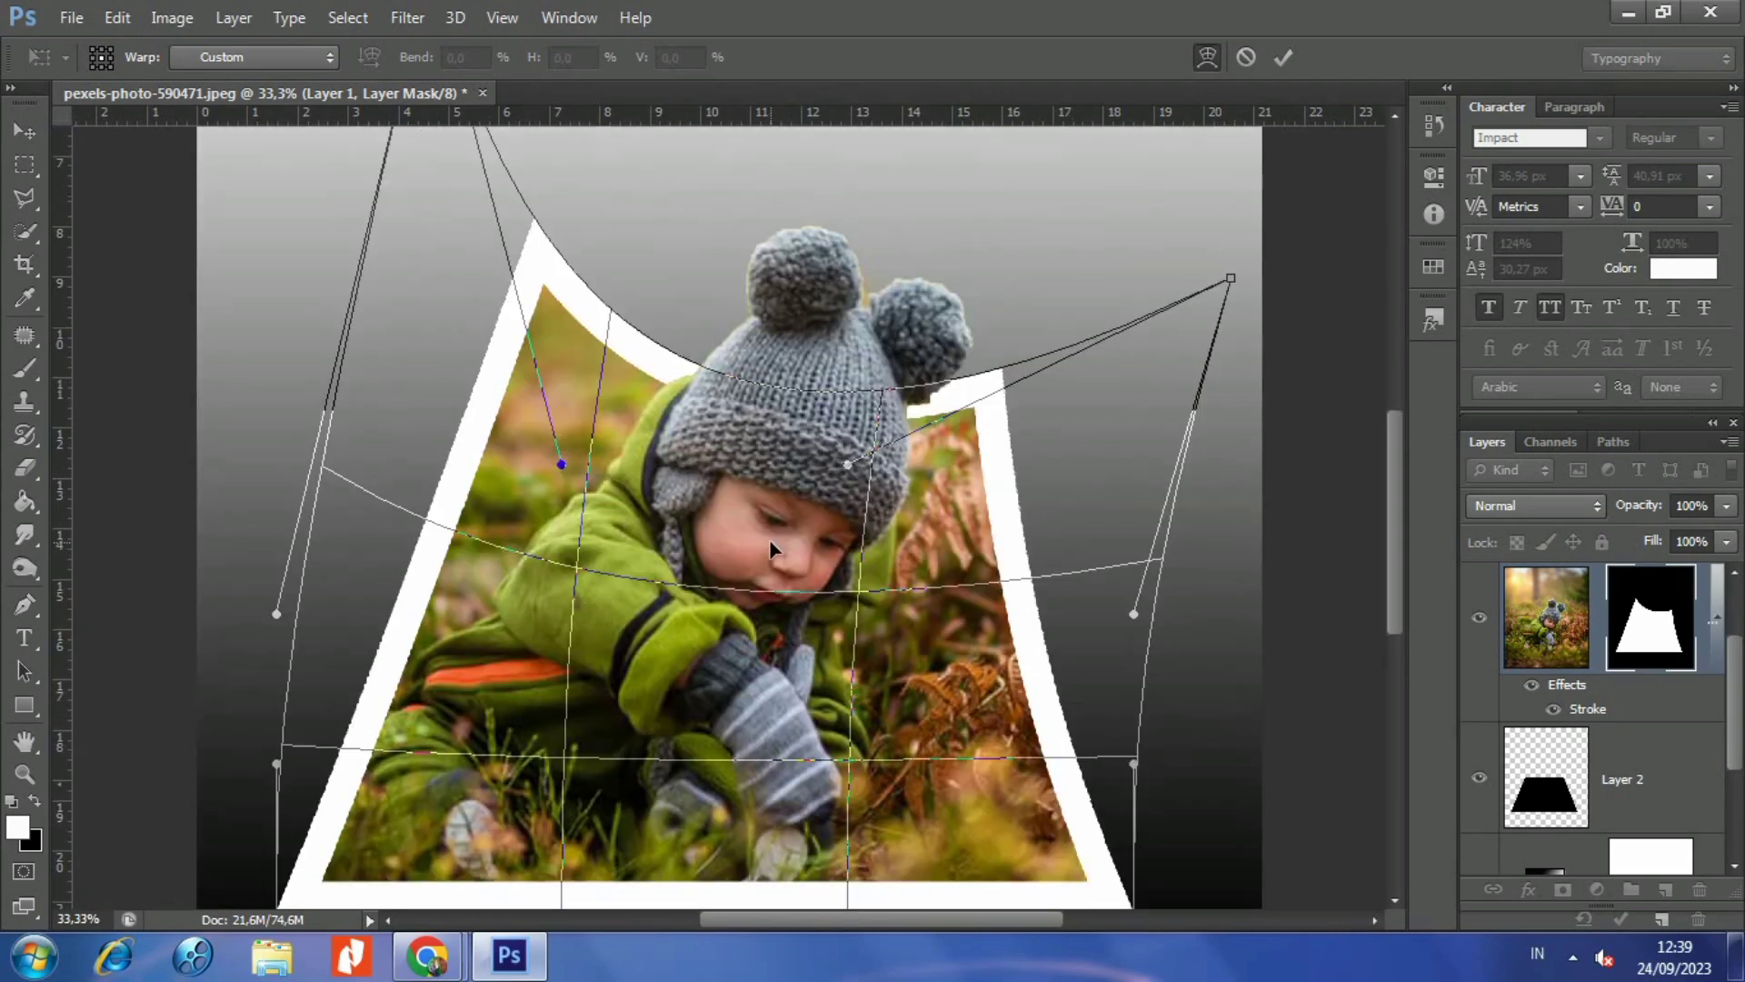
scroll(770, 548, down, 3)
mouse_move(282, 775)
mouse_down()
mouse_move(323, 520)
mouse_move(286, 547)
mouse_up()
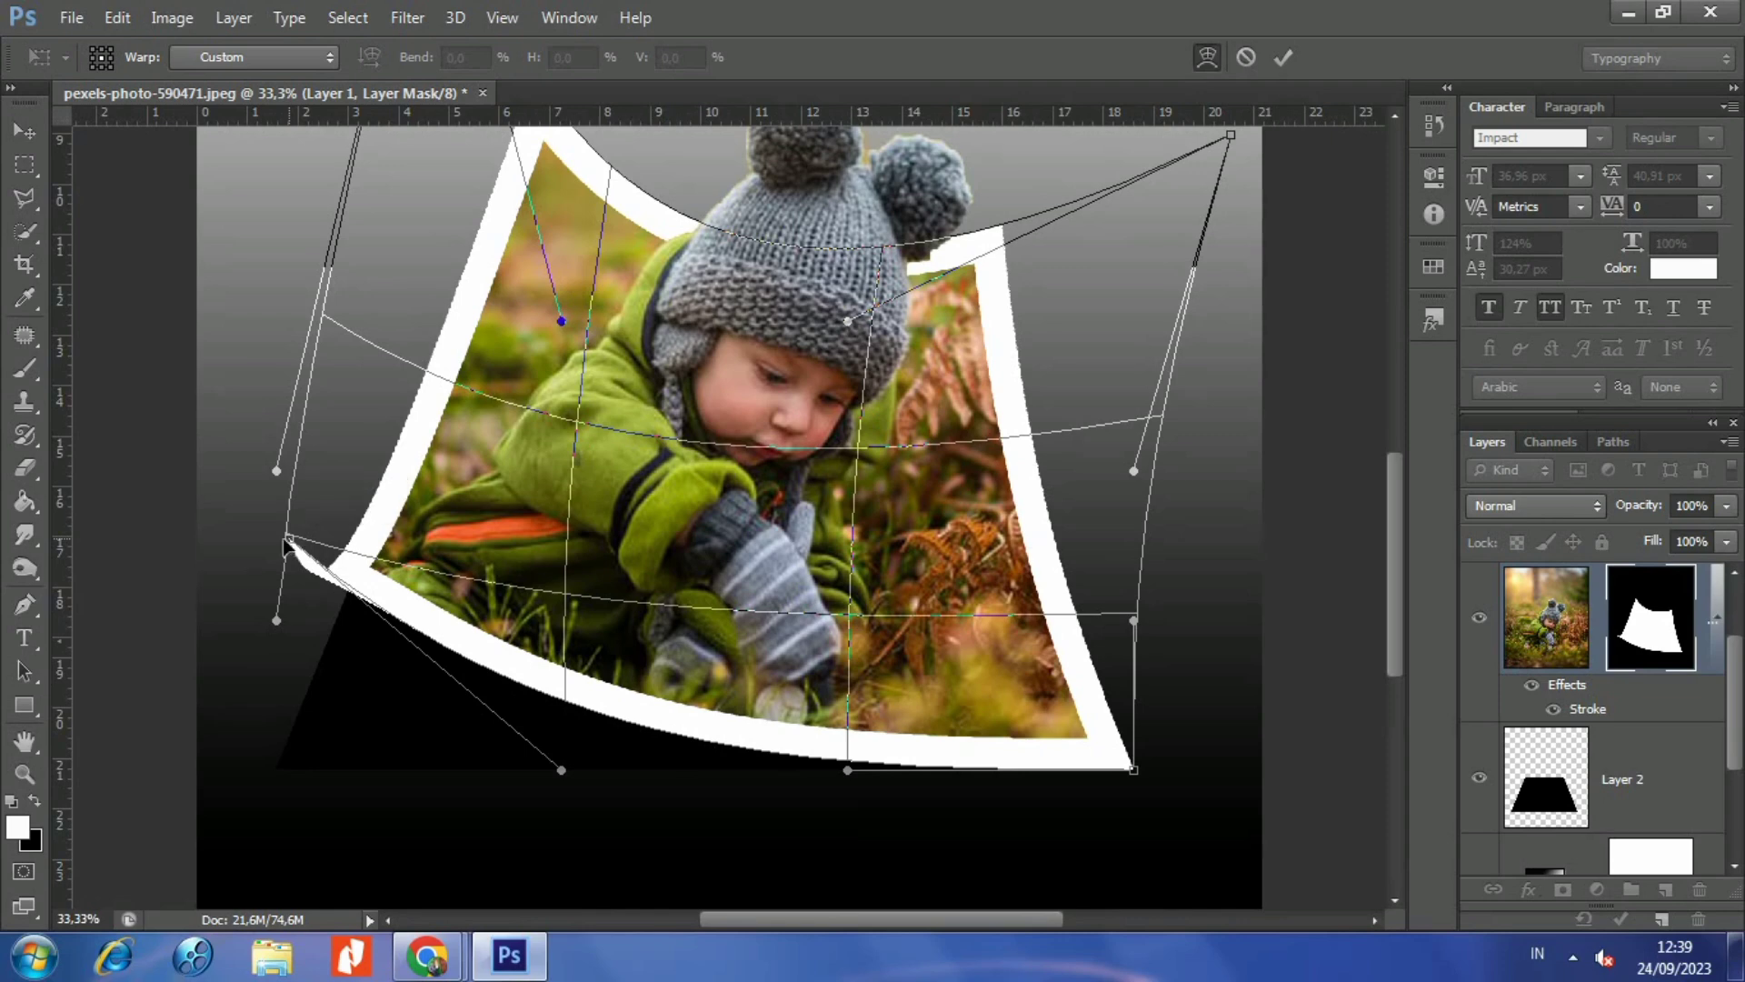
- Commit the warp and make Layer 2, the black shadow shape, active
key(Return)
key(w)
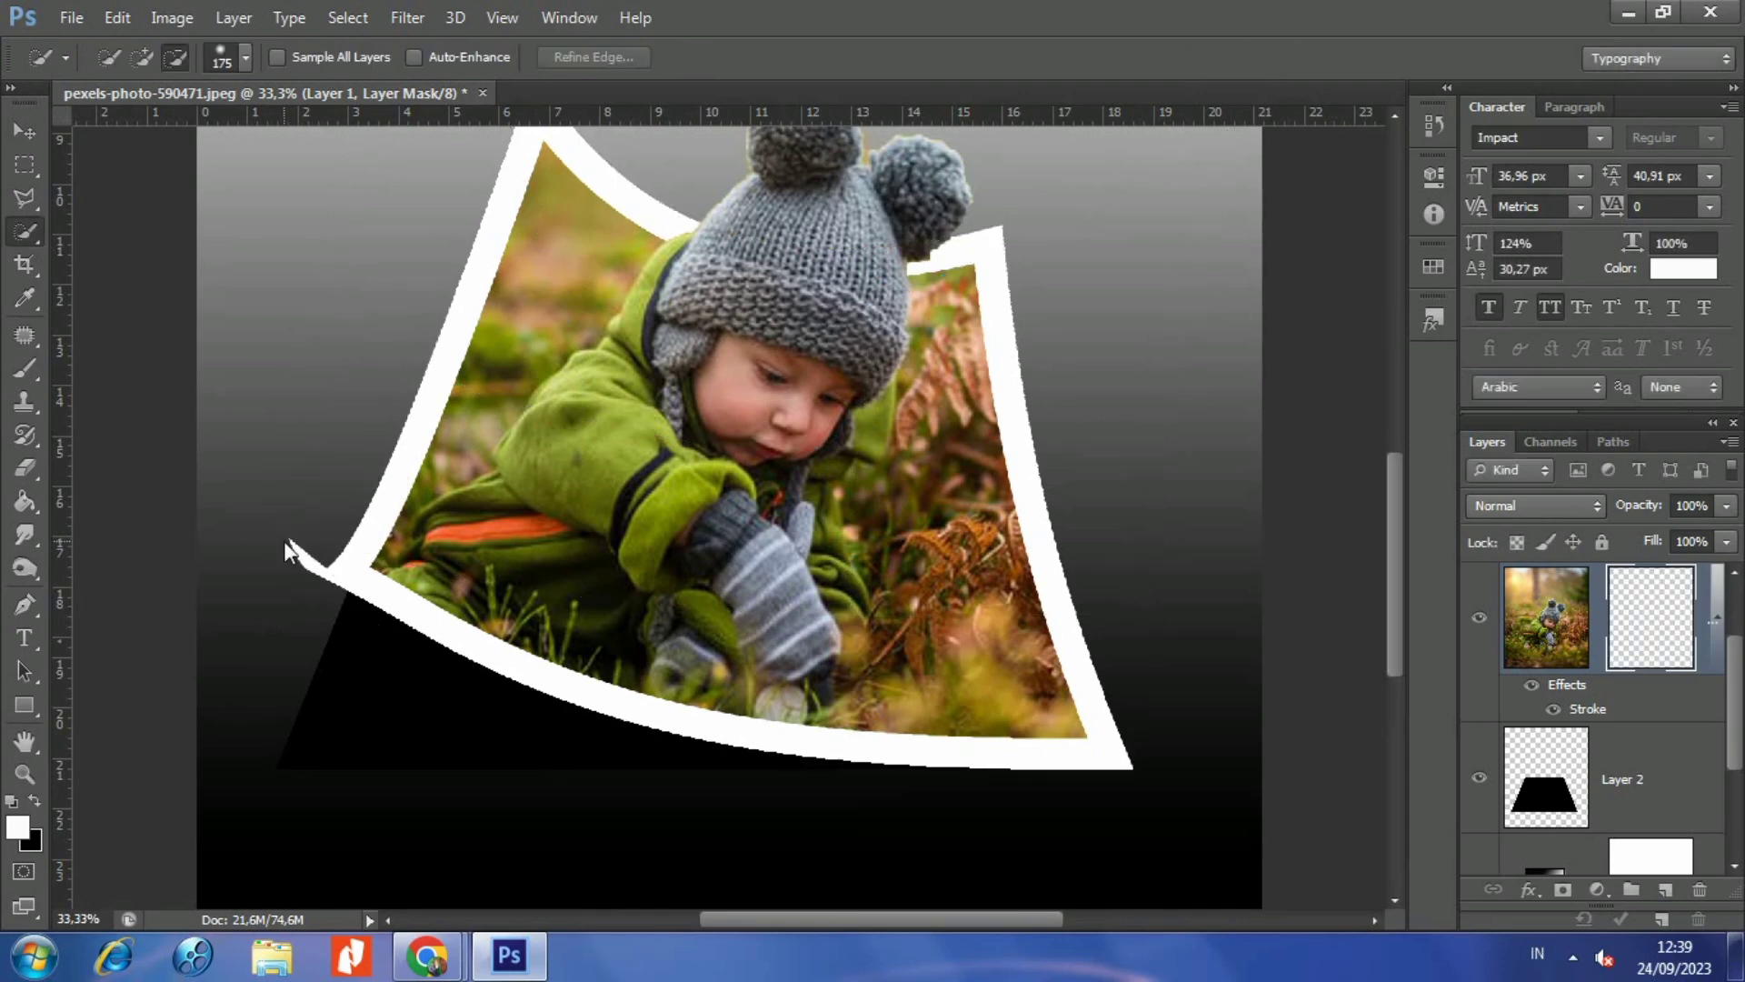
scroll(593, 693, down, 1)
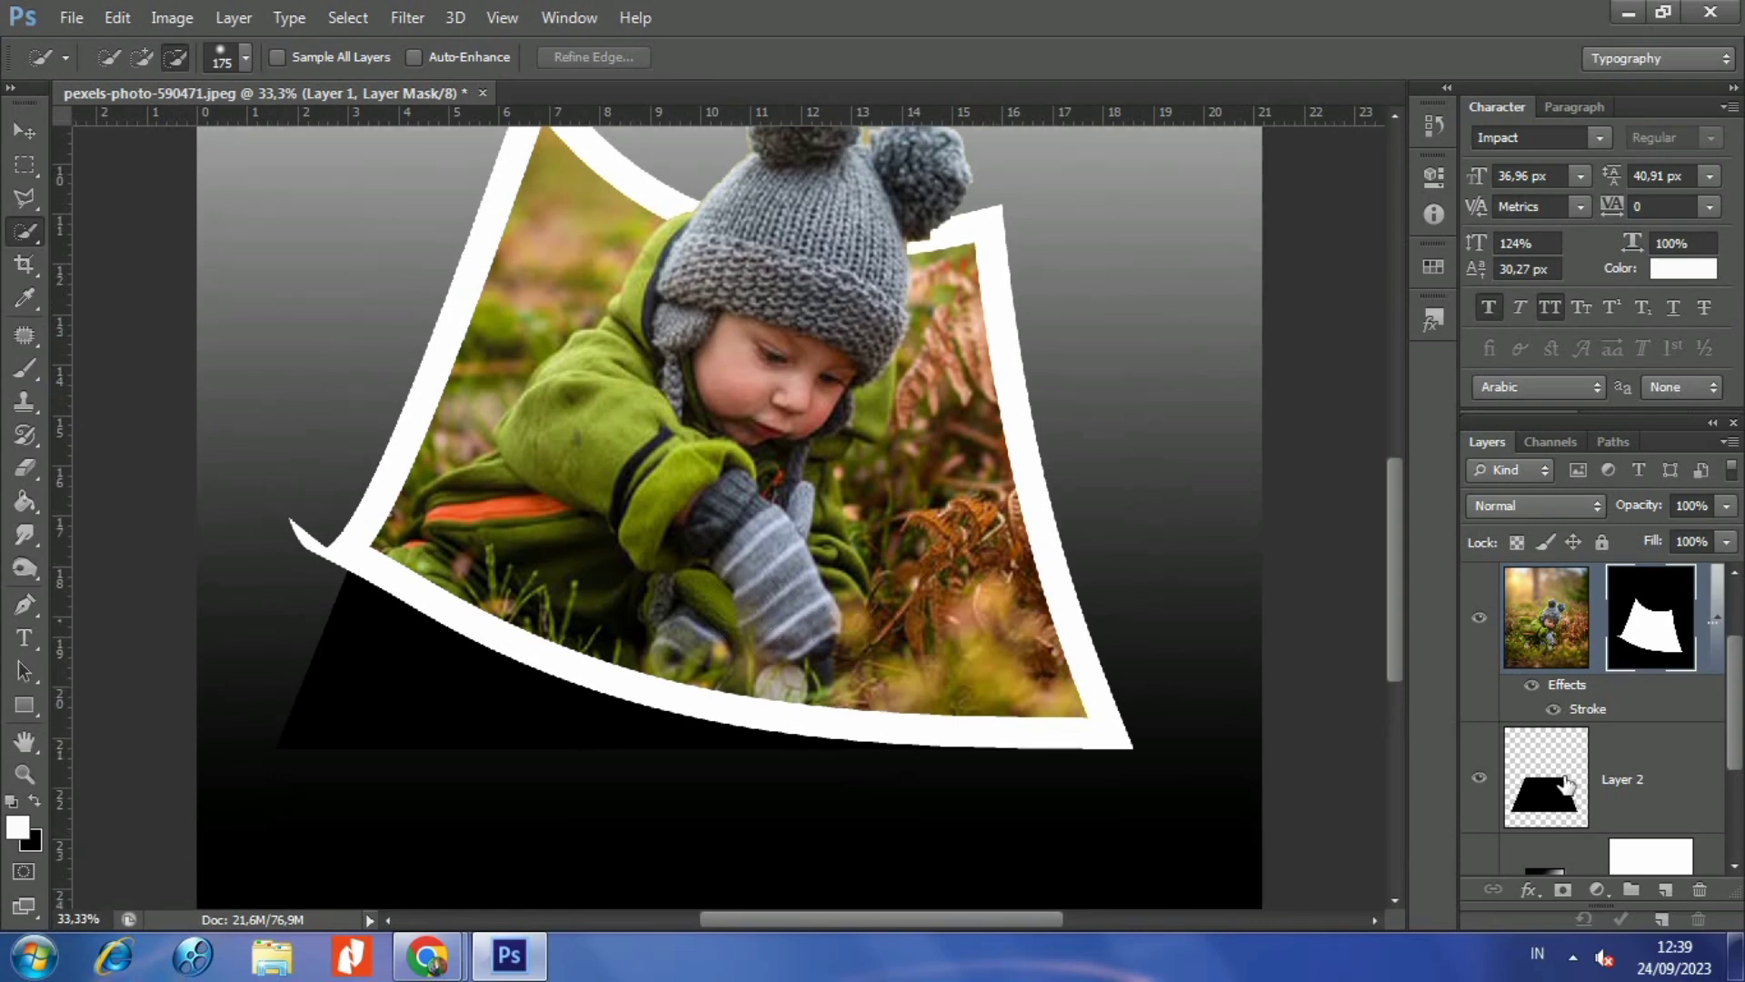
click(1552, 793)
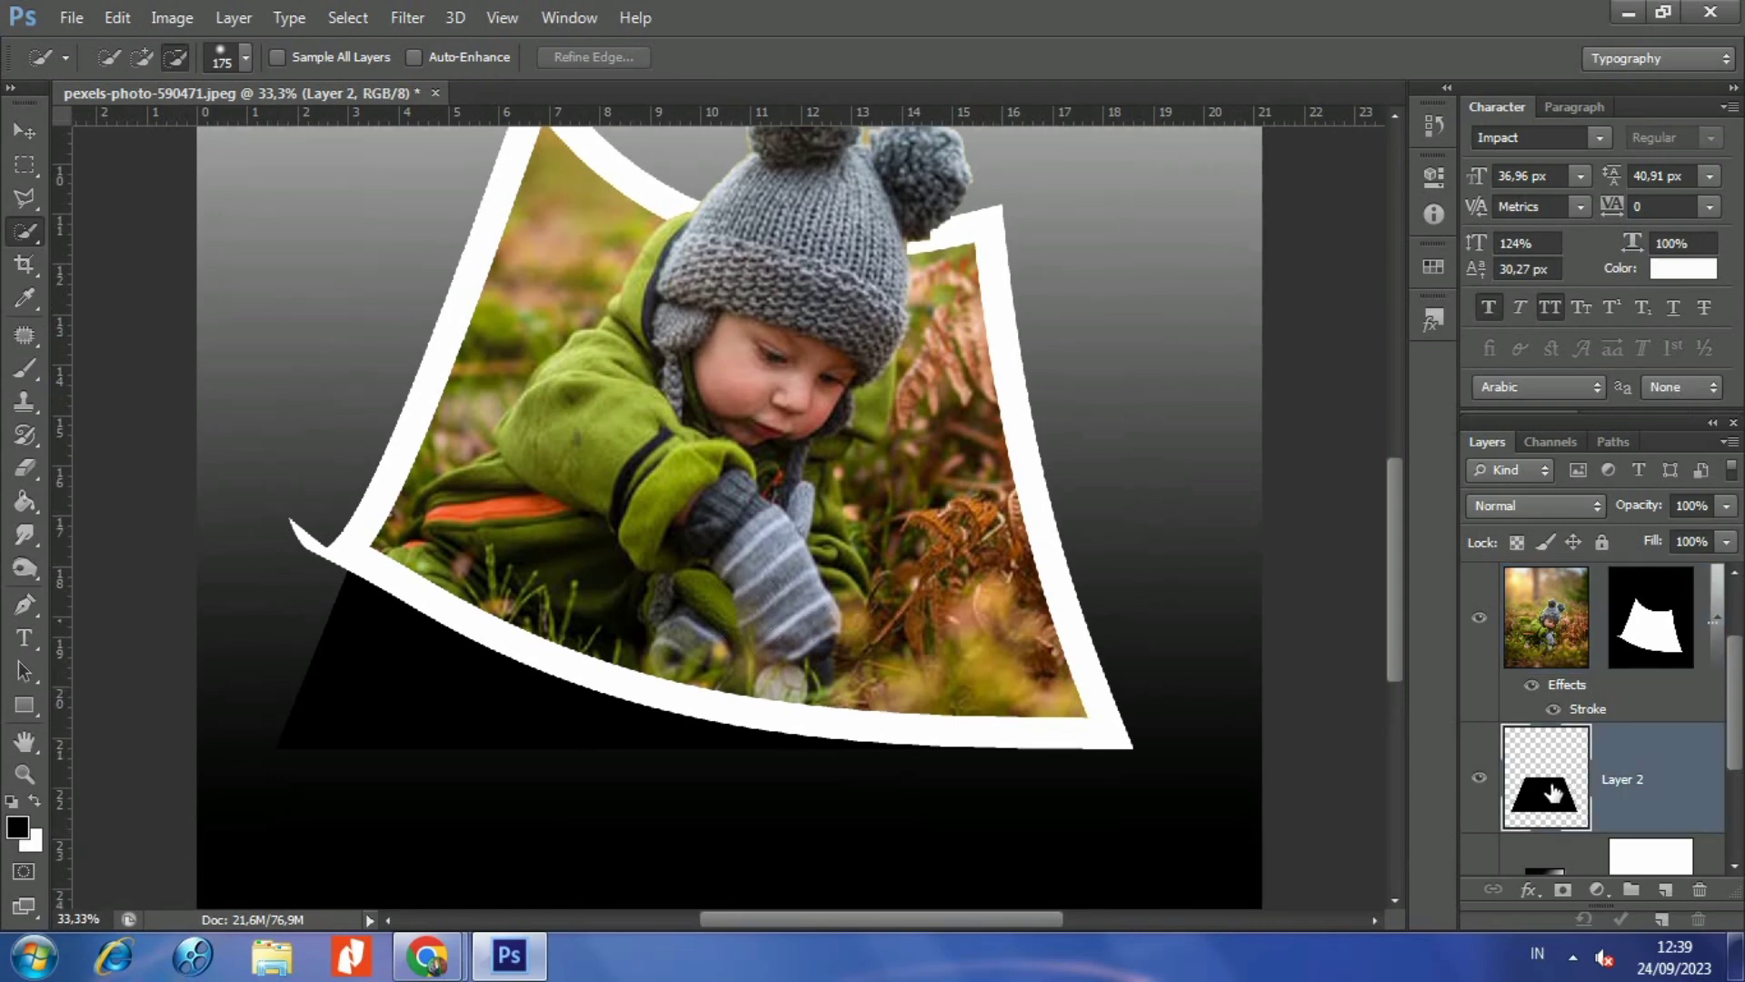
- Apply a Gaussian Blur of about 42.8 pixels radius to Layer 2's black trapezoid
click(408, 20)
mouse_move(436, 202)
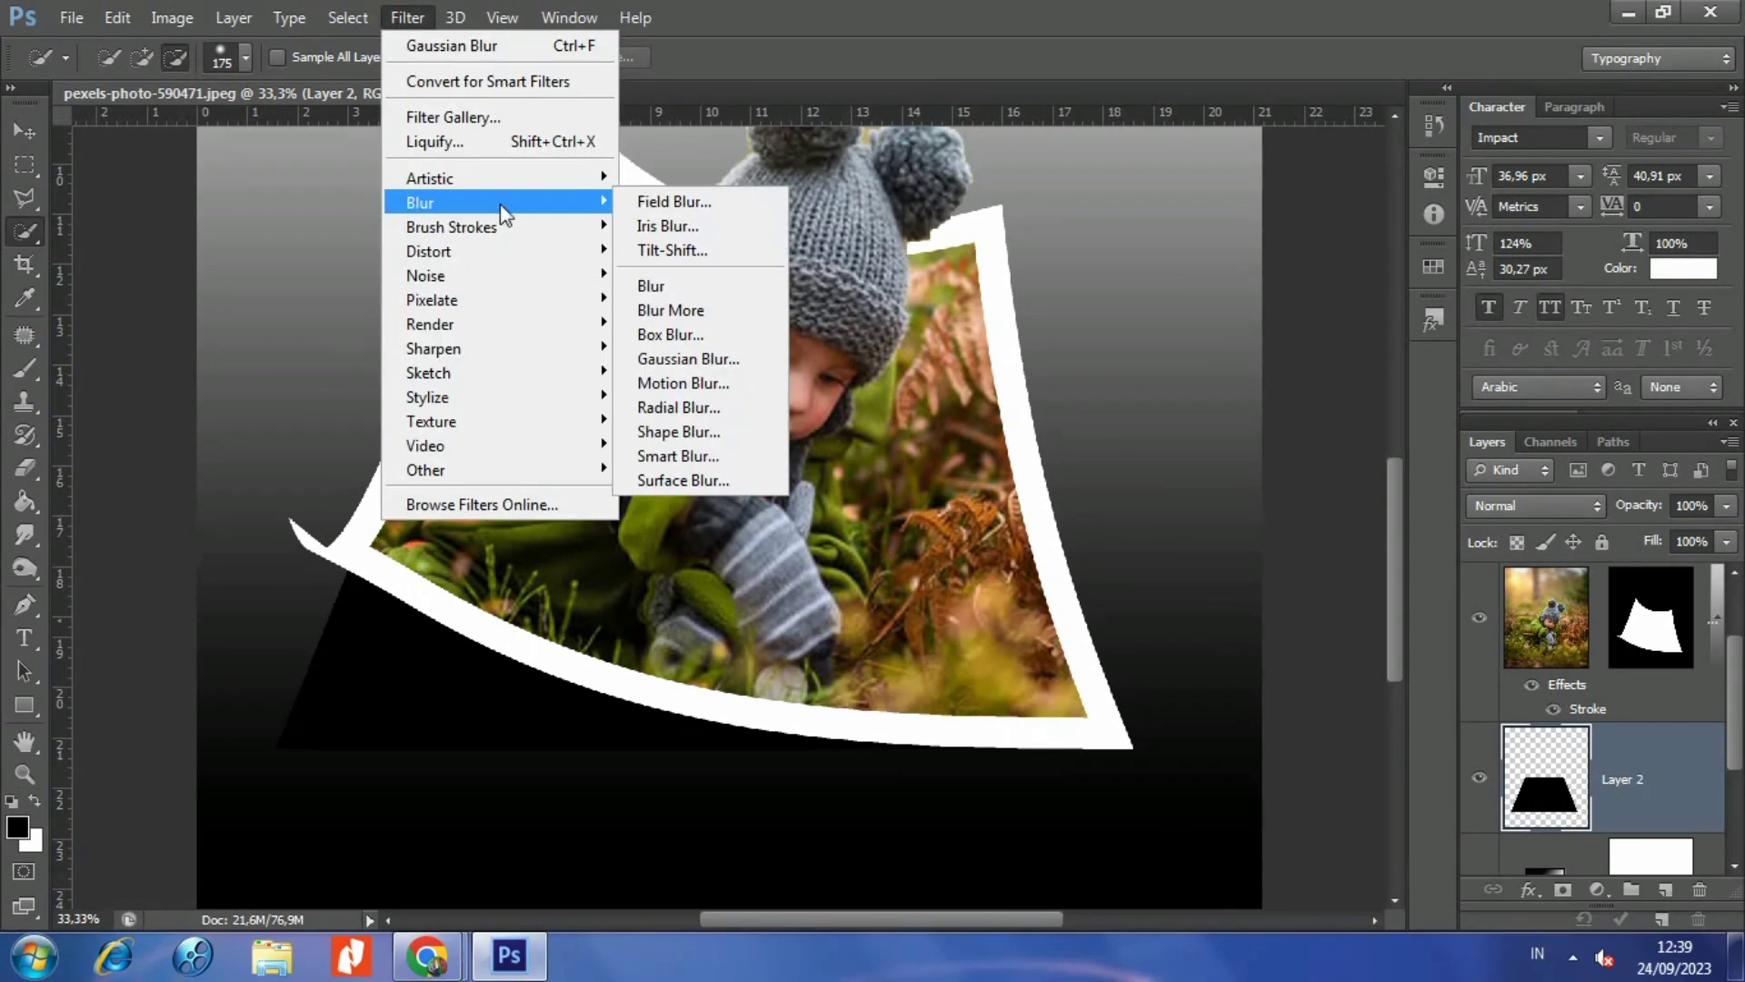
click(686, 359)
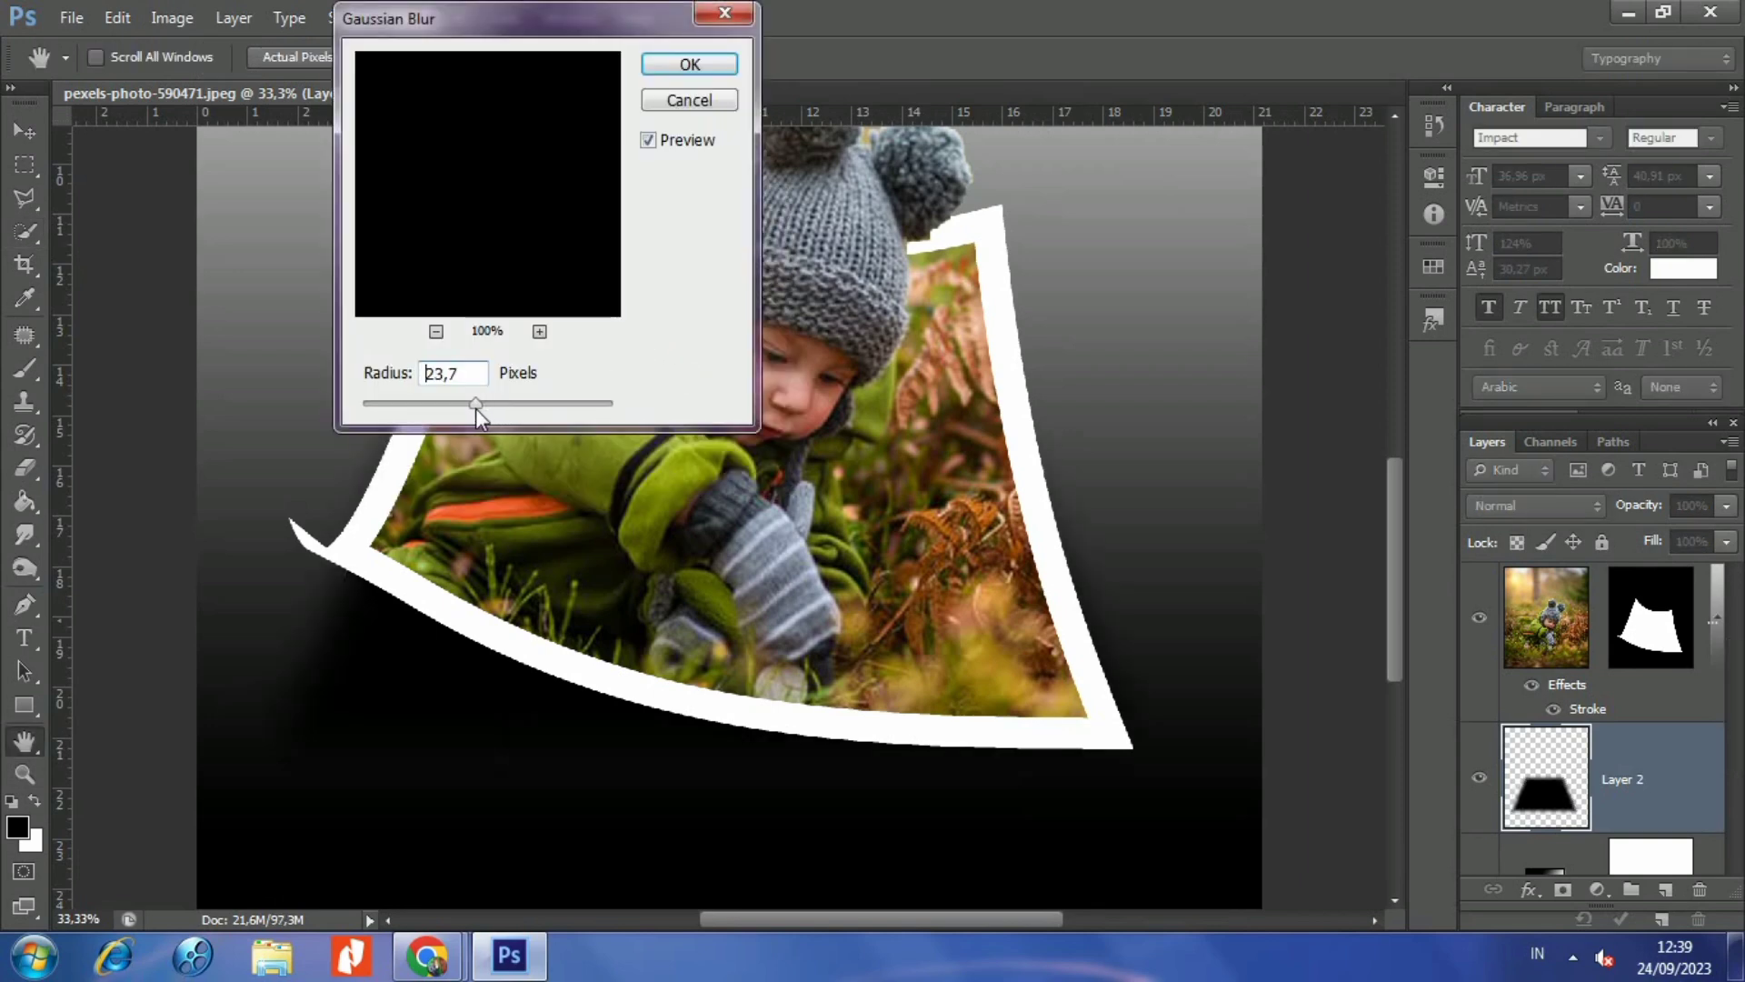
drag(476, 408, 499, 408)
click(687, 66)
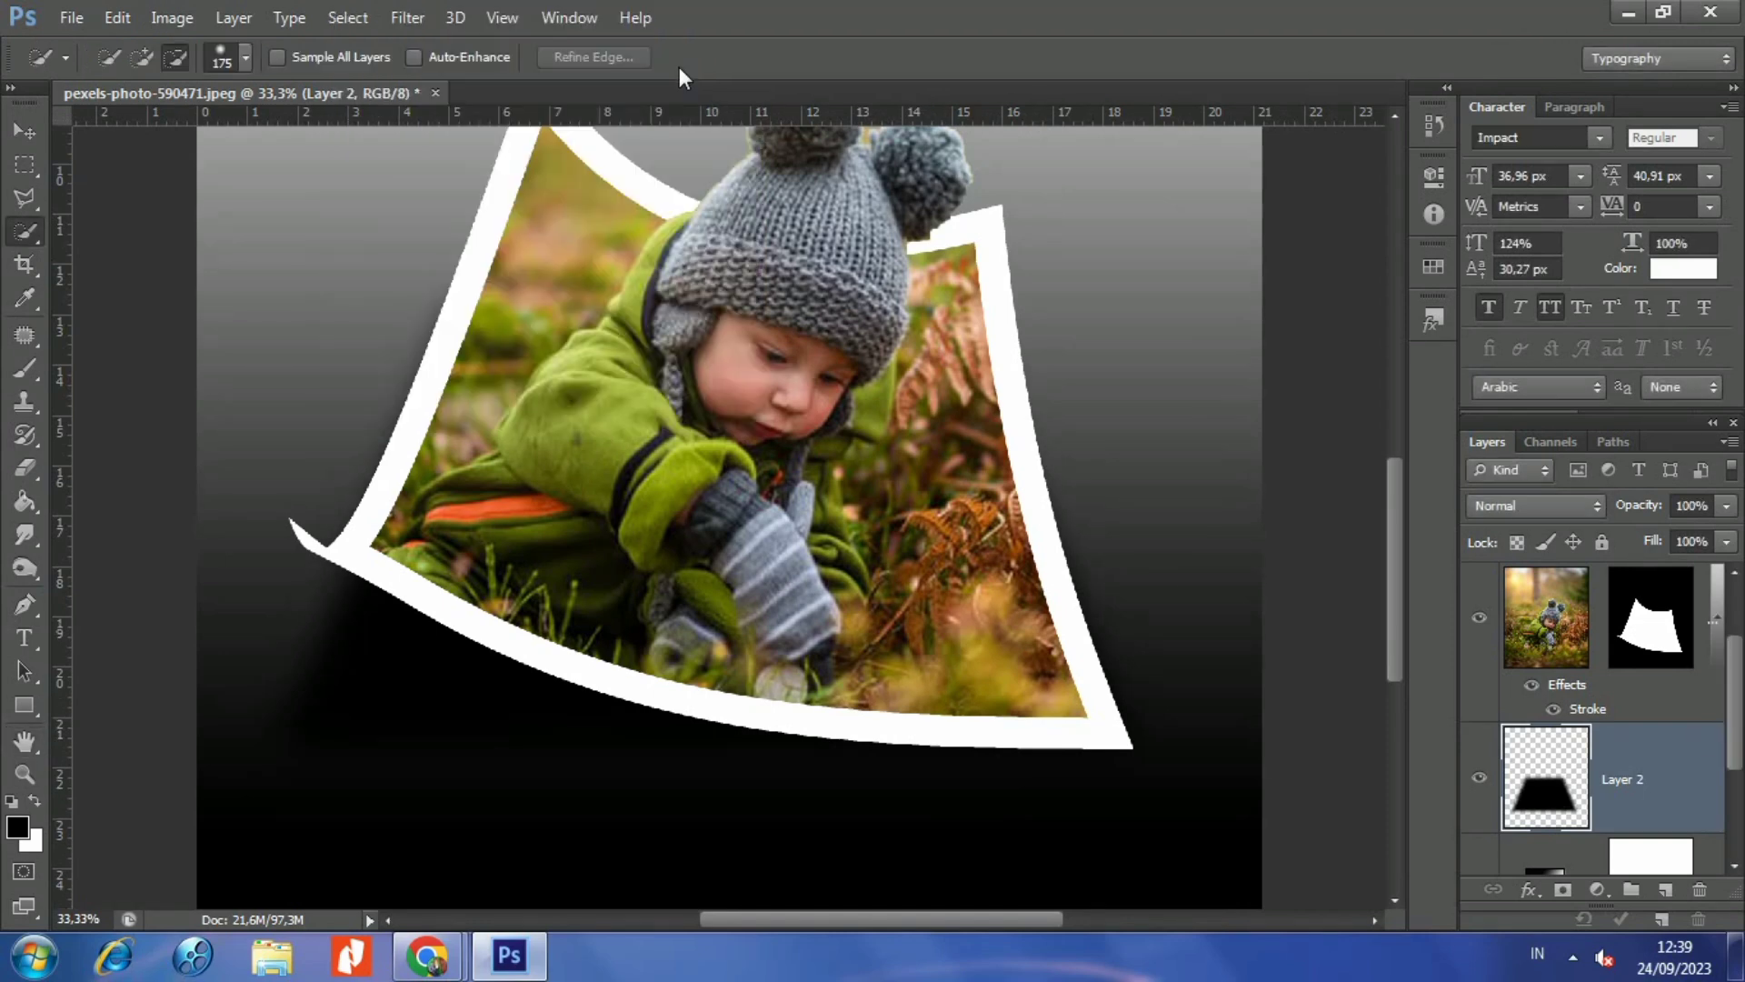
scroll(809, 570, up, 2)
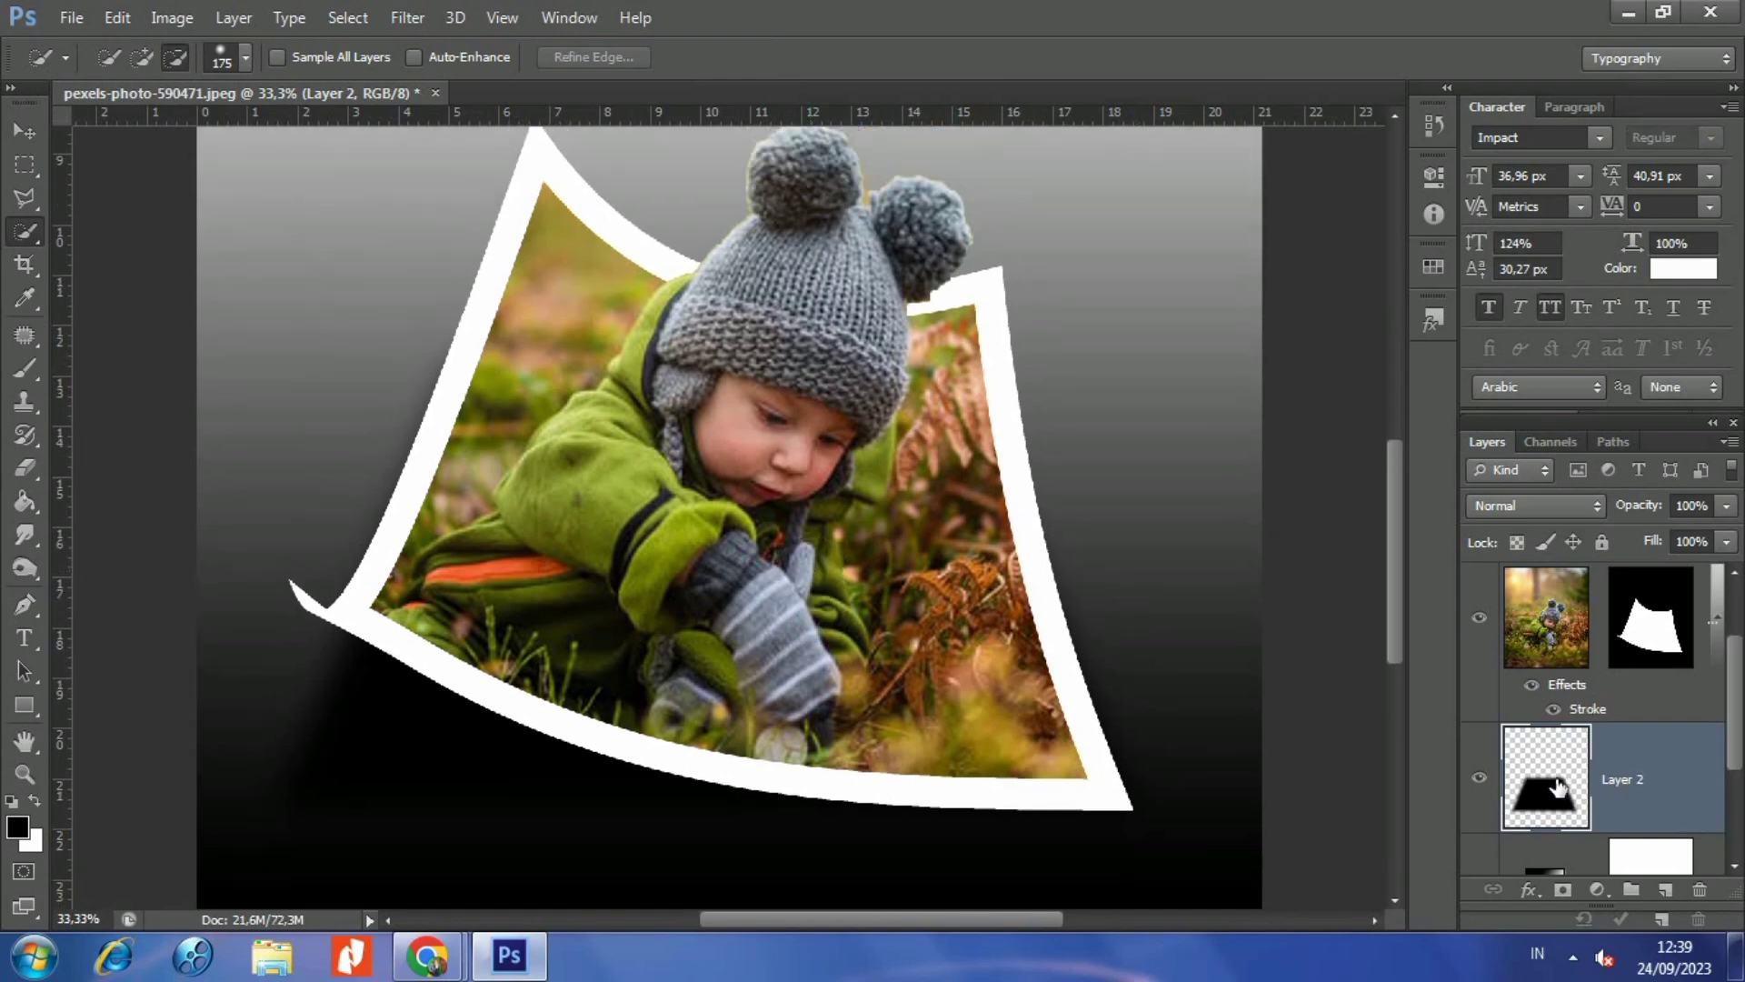
- Warp the shadow: pull its bottom-left corner outward and lift its top-left corner
key(ctrl+t)
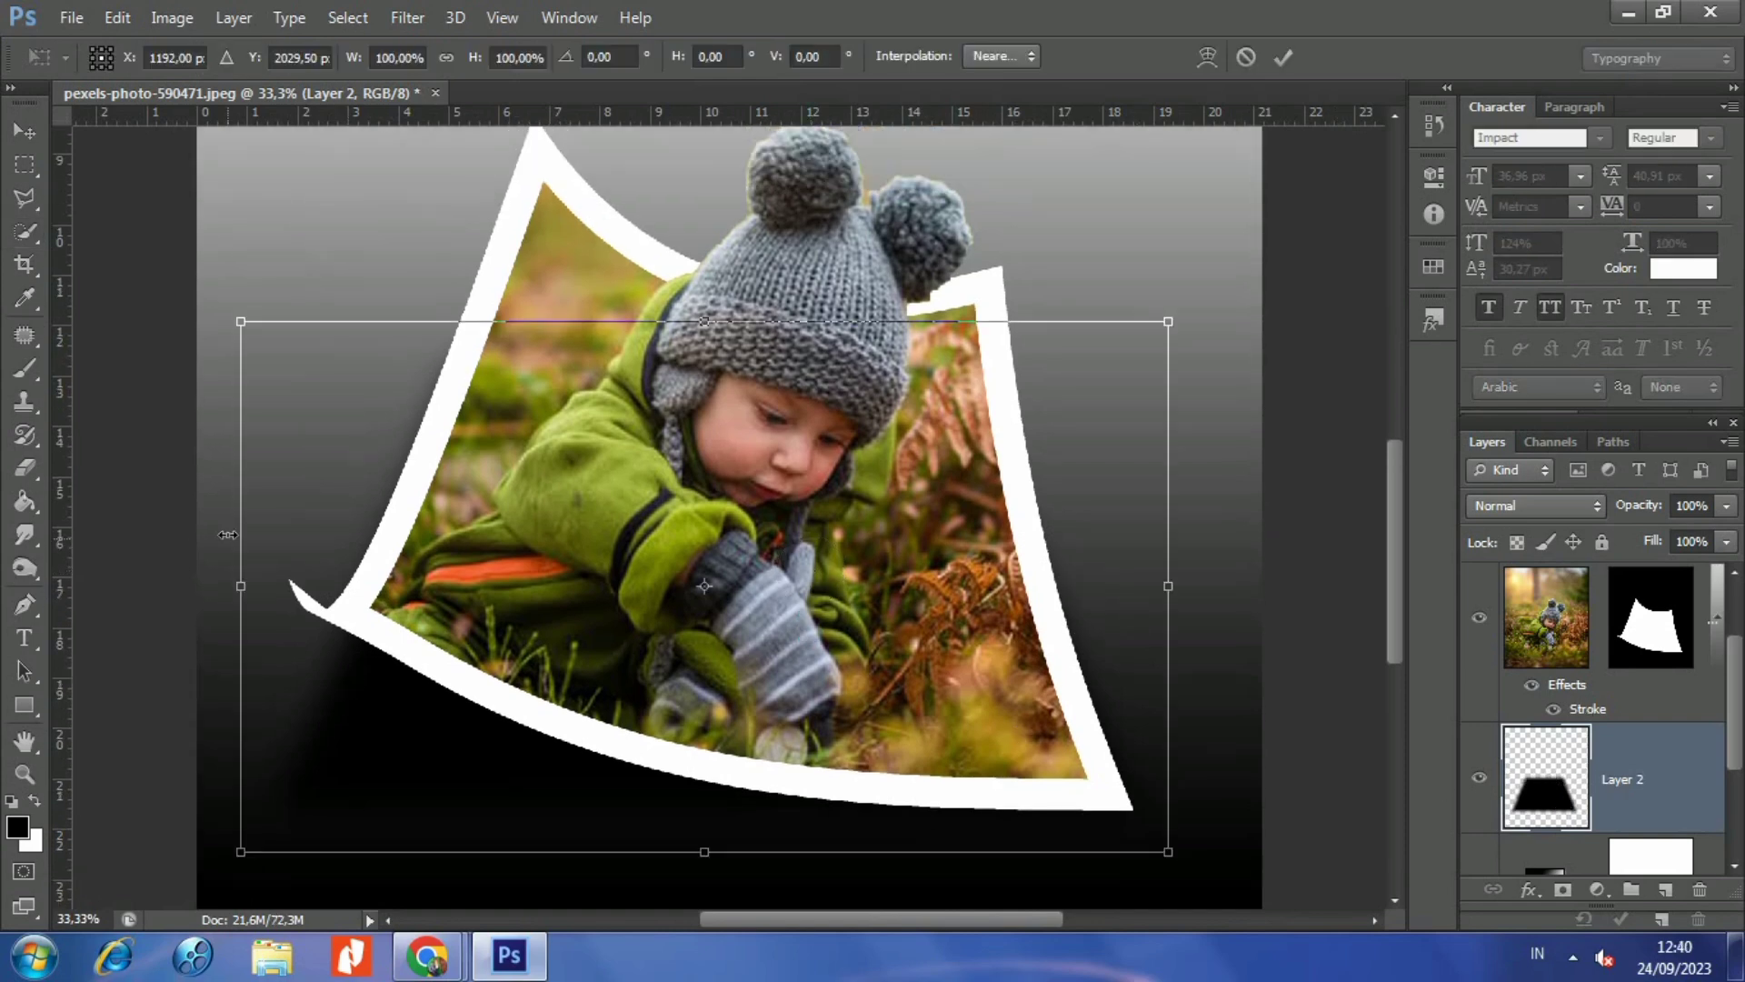
click(1207, 56)
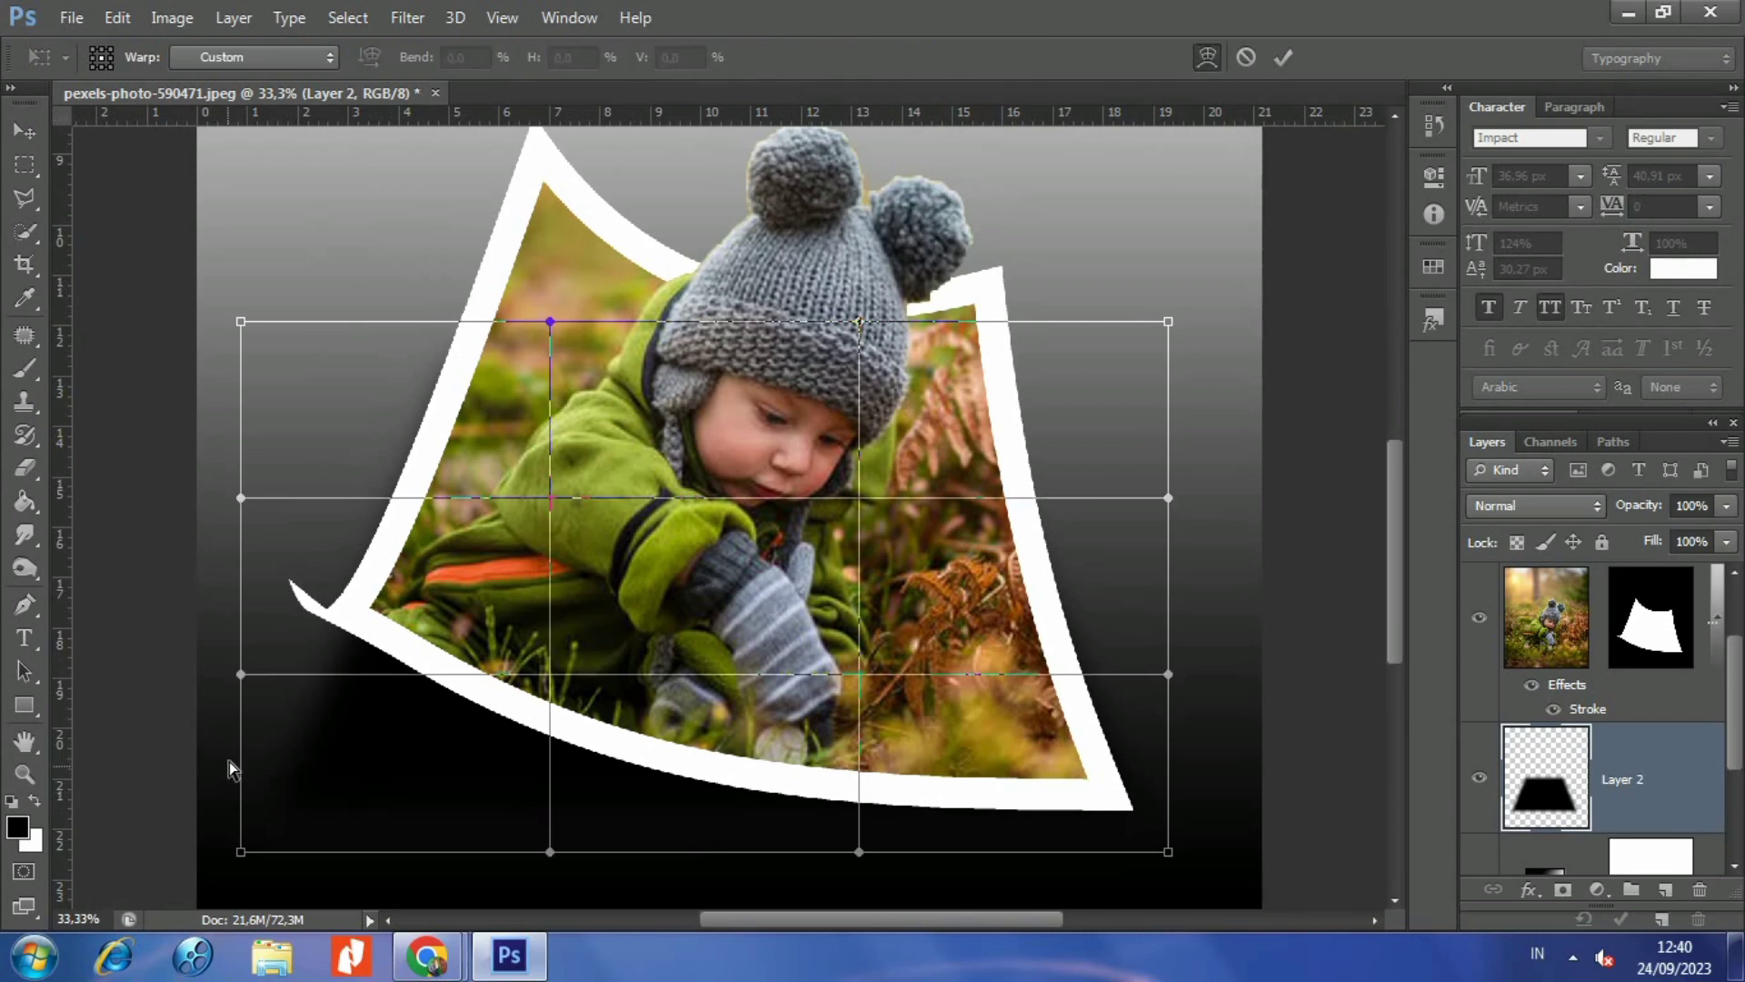
drag(229, 855, 189, 727)
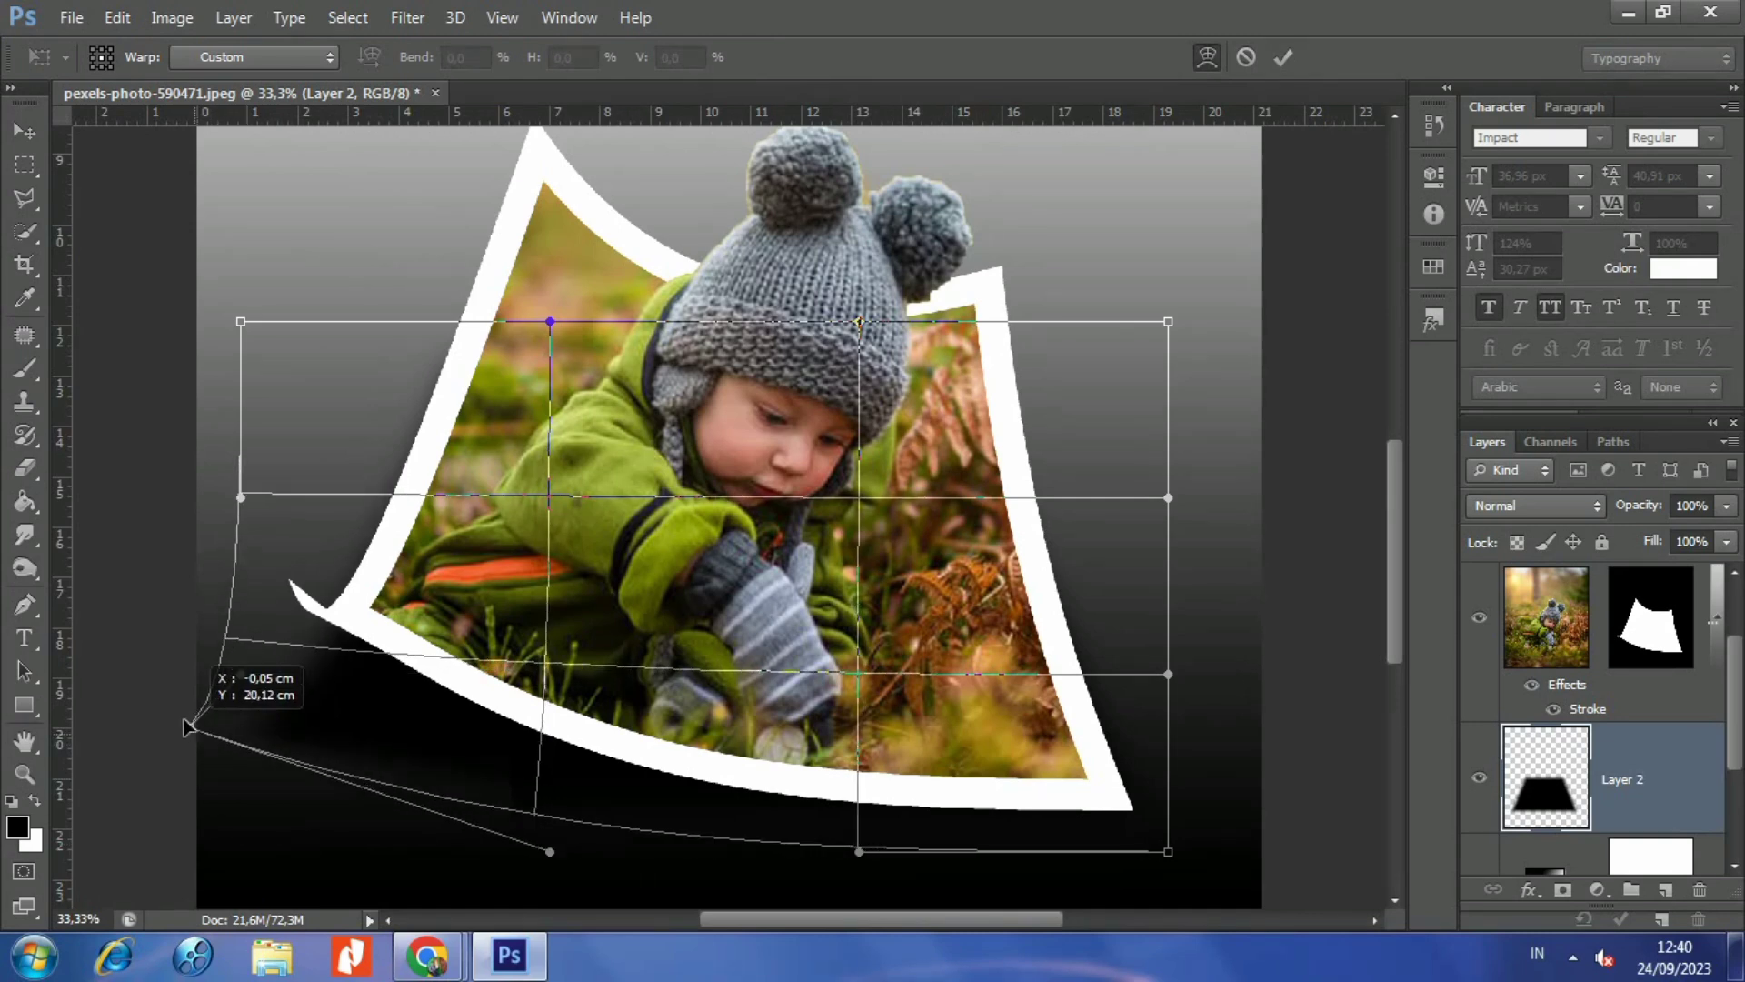
mouse_move(239, 321)
mouse_down()
mouse_move(245, 153)
mouse_move(293, 30)
mouse_move(332, 20)
mouse_move(381, 264)
mouse_up()
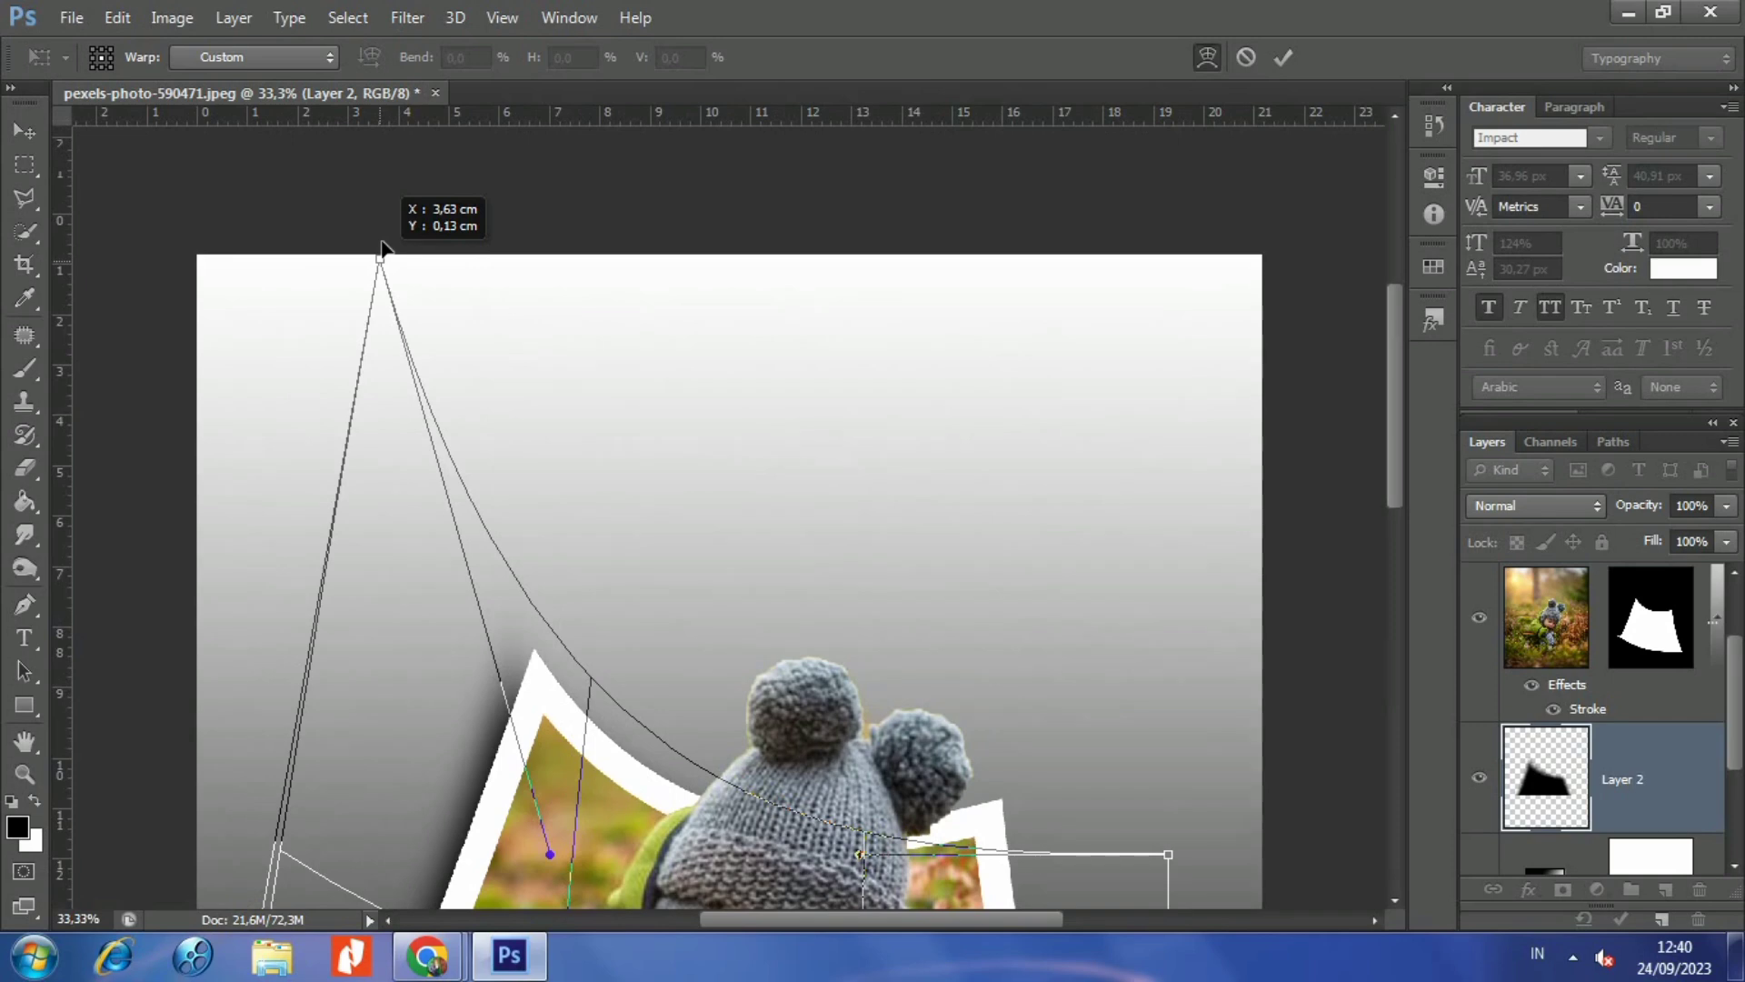
drag(382, 263, 382, 243)
scroll(660, 461, down, 3)
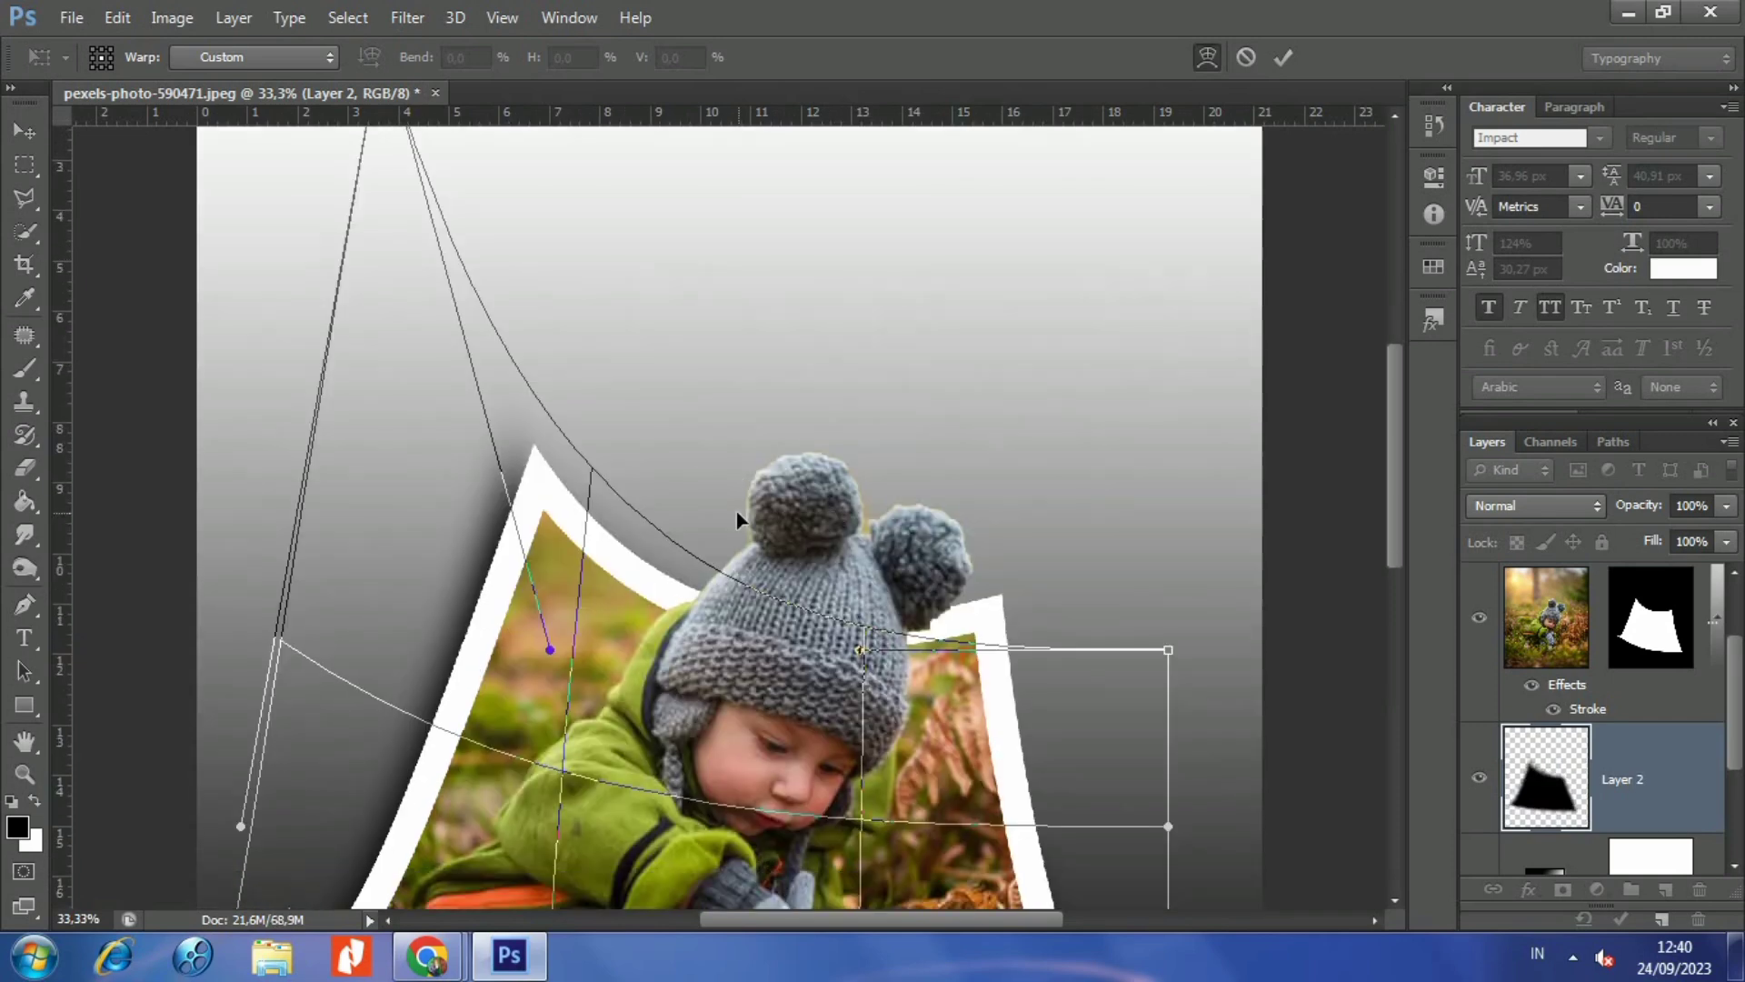
scroll(1043, 556, down, 3)
- Raise the shadow's top-right corner, reshape its left edge to match the frame, and commit
drag(1167, 457, 1252, 209)
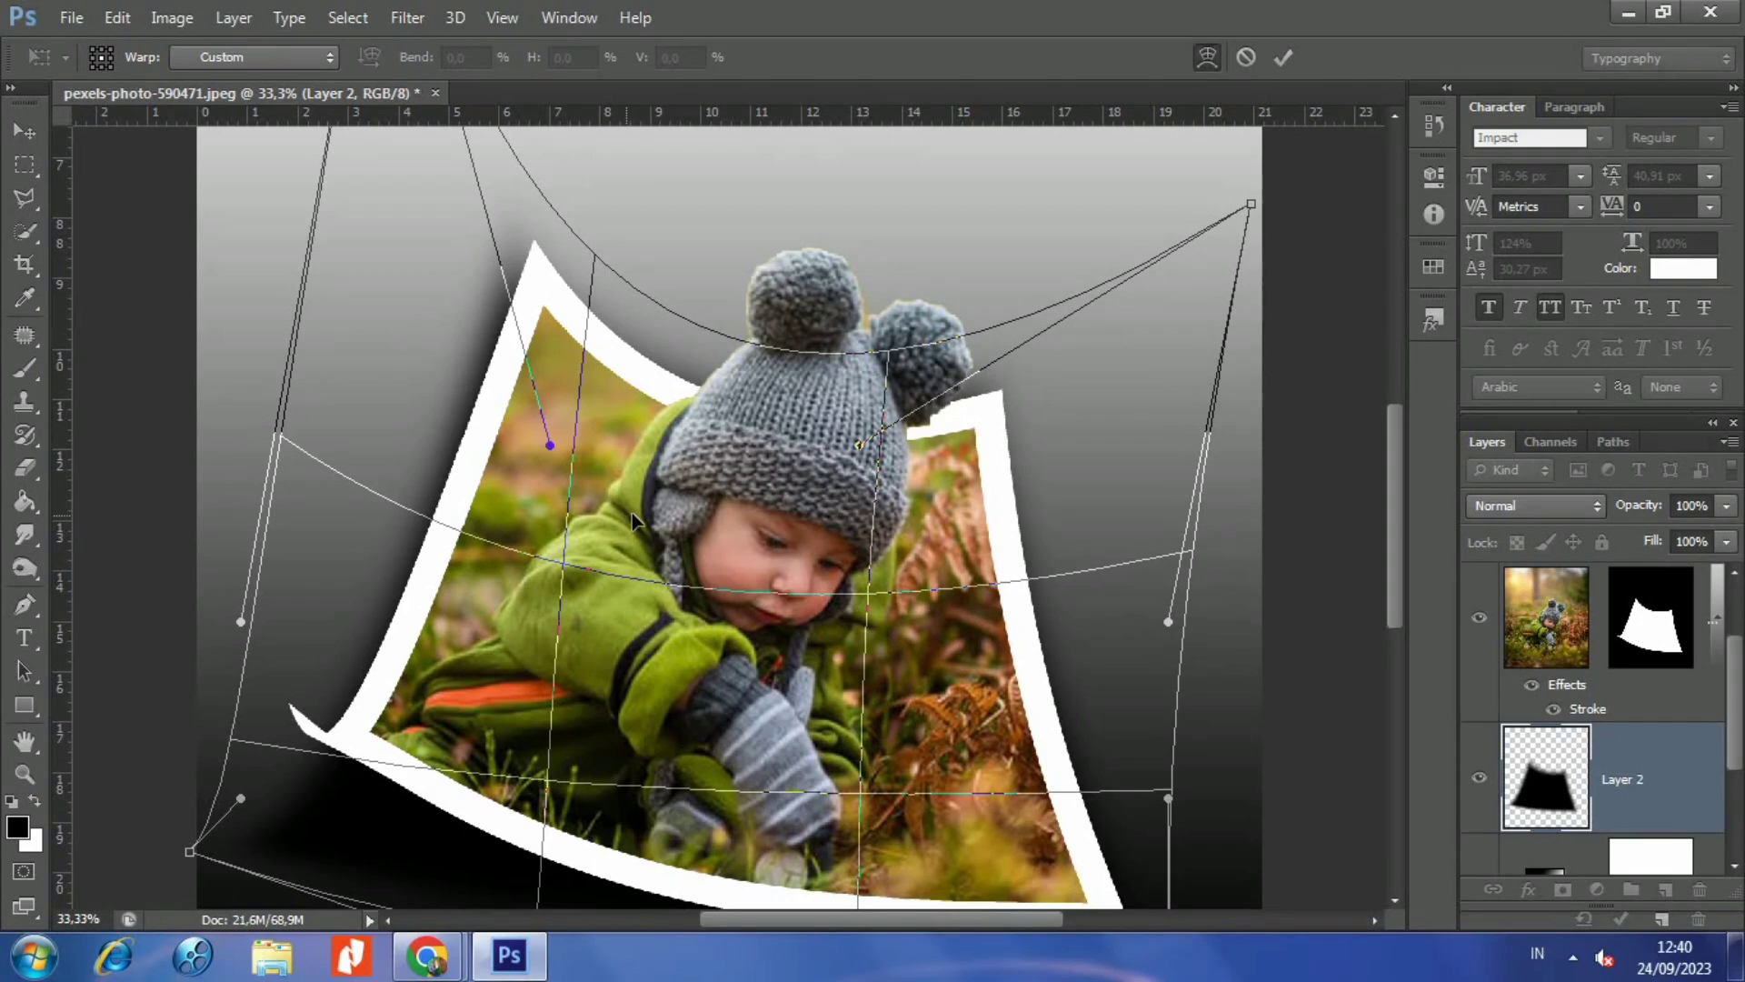
drag(281, 471, 298, 460)
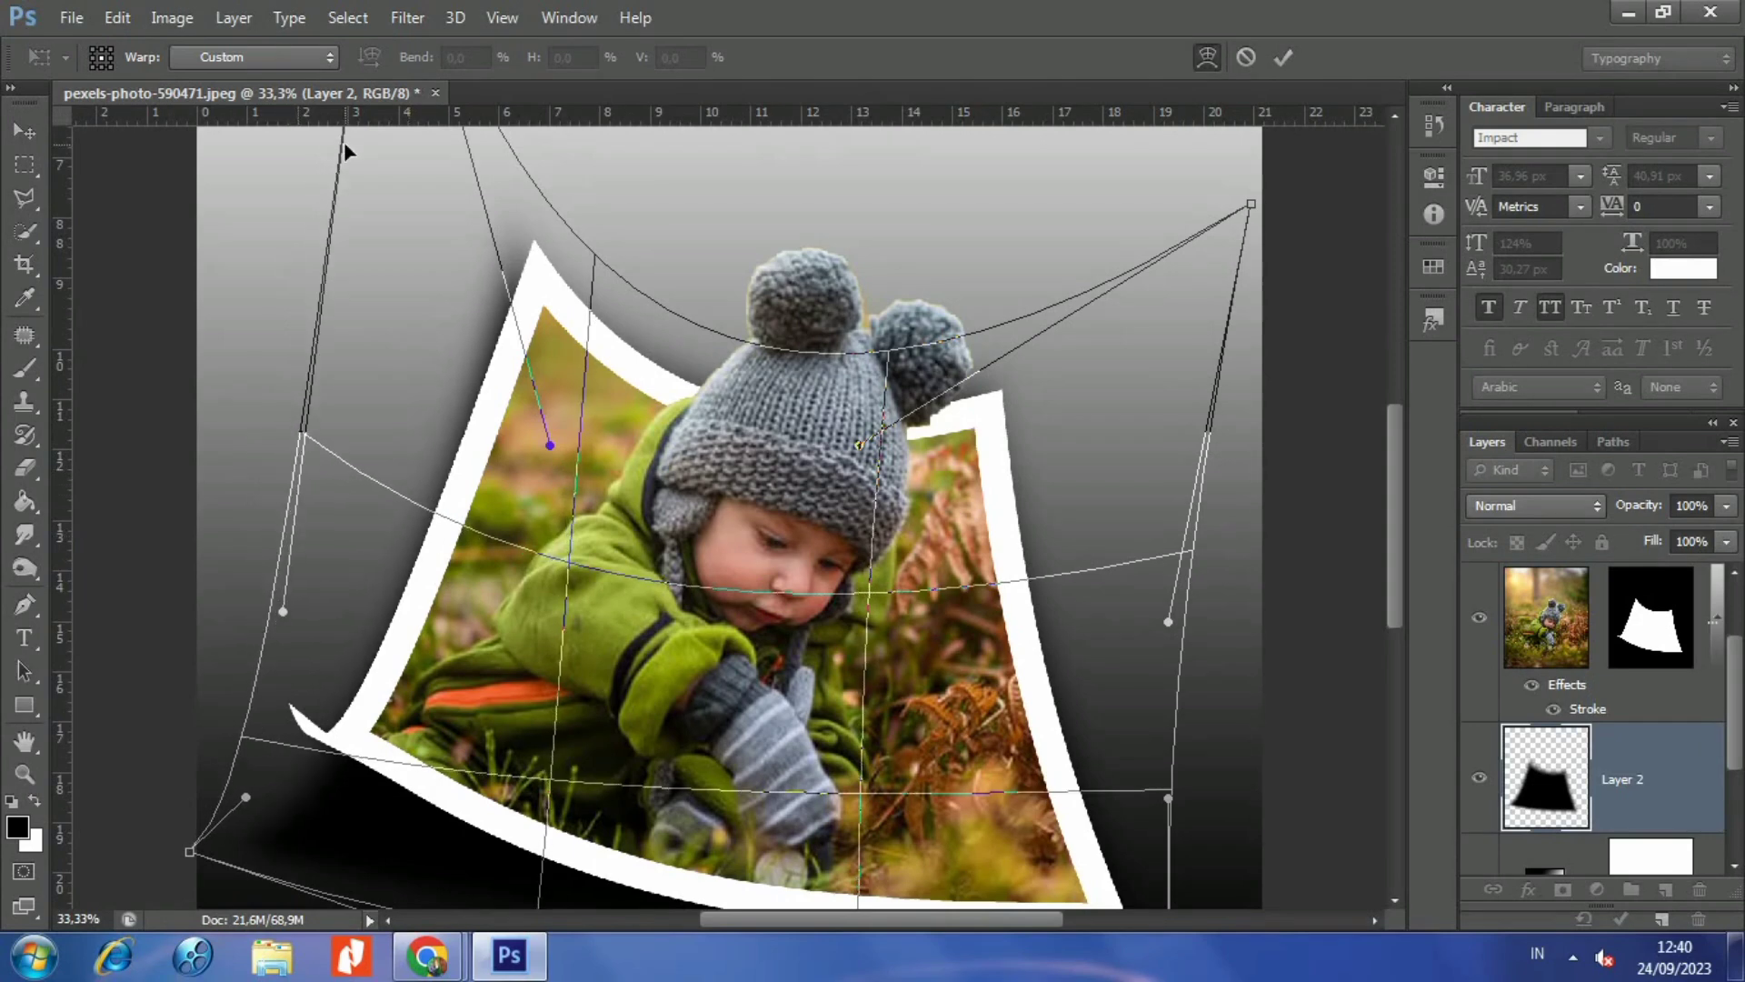
drag(344, 143, 352, 144)
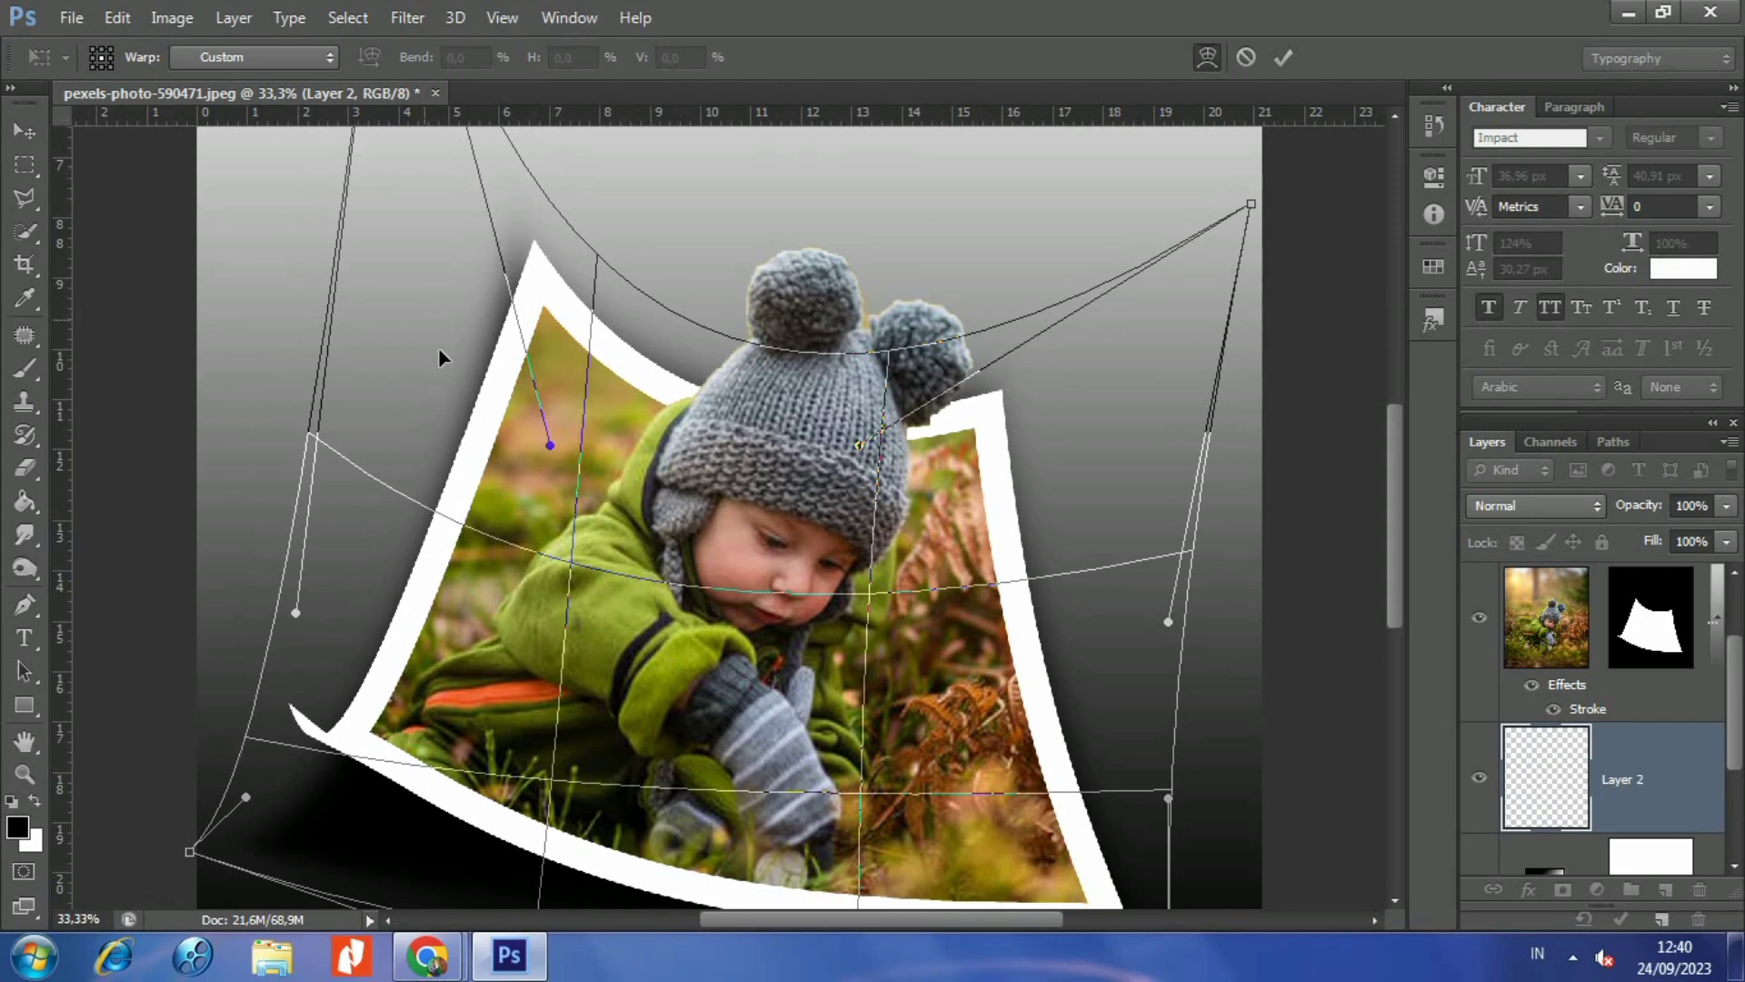
key(Return)
key(w)
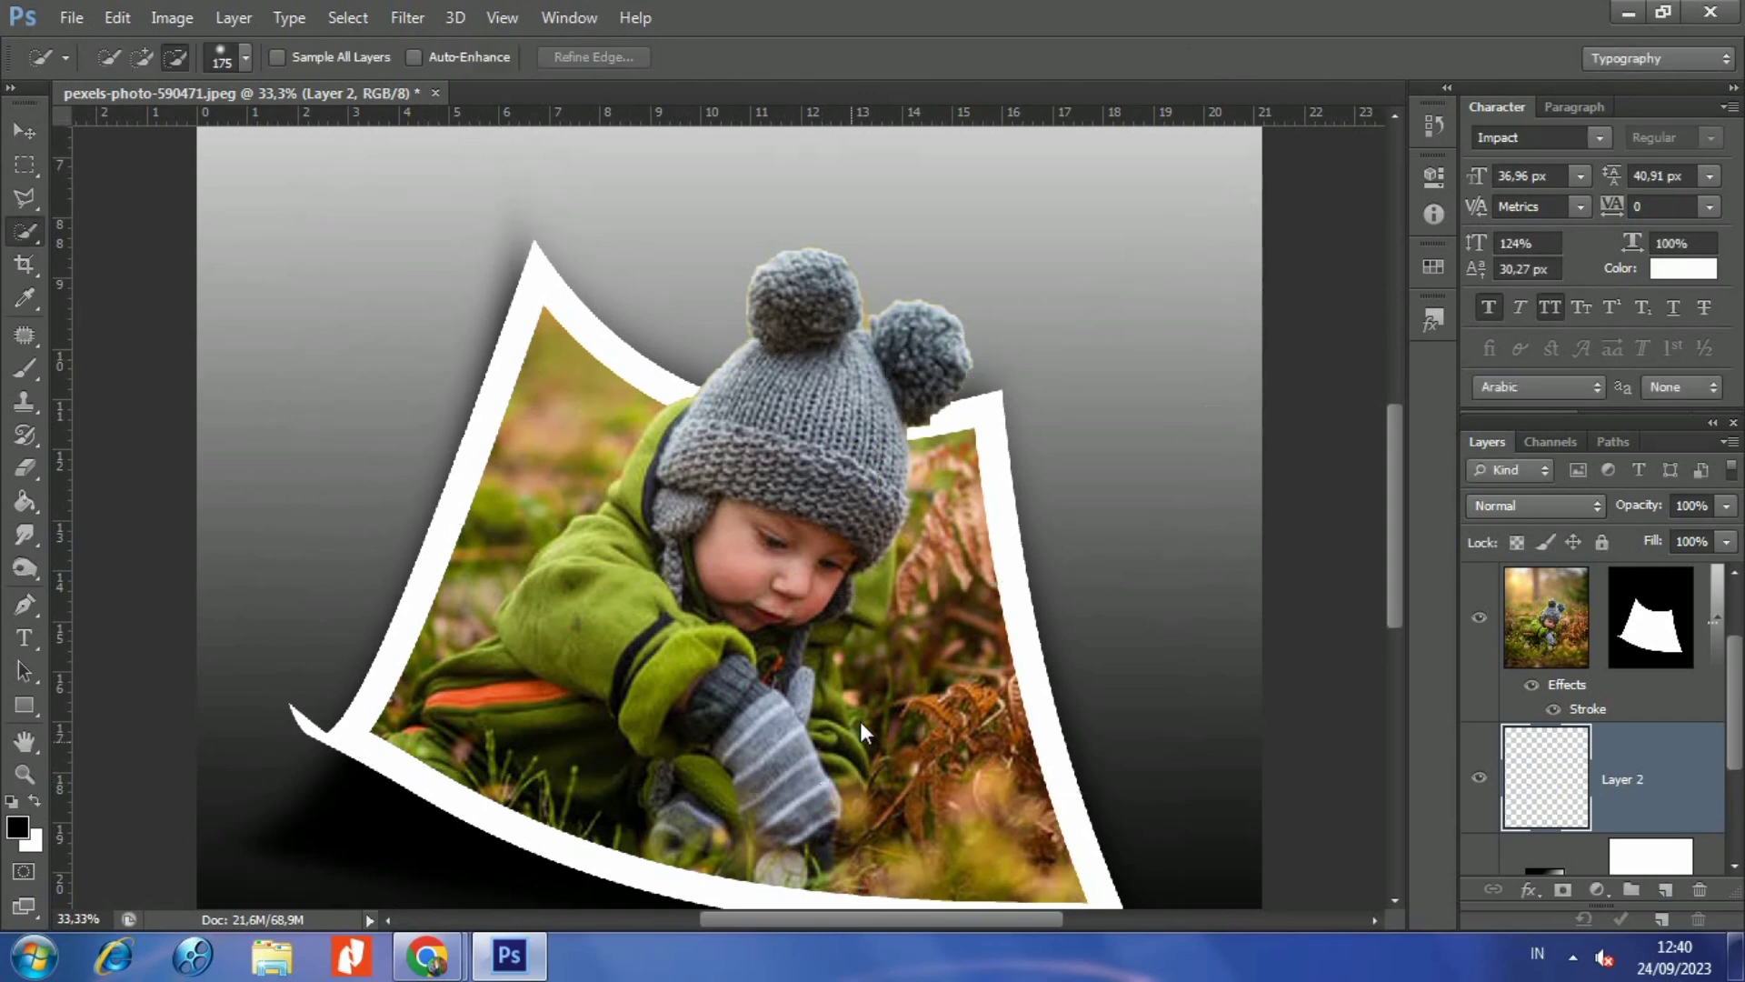
scroll(860, 721, down, 3)
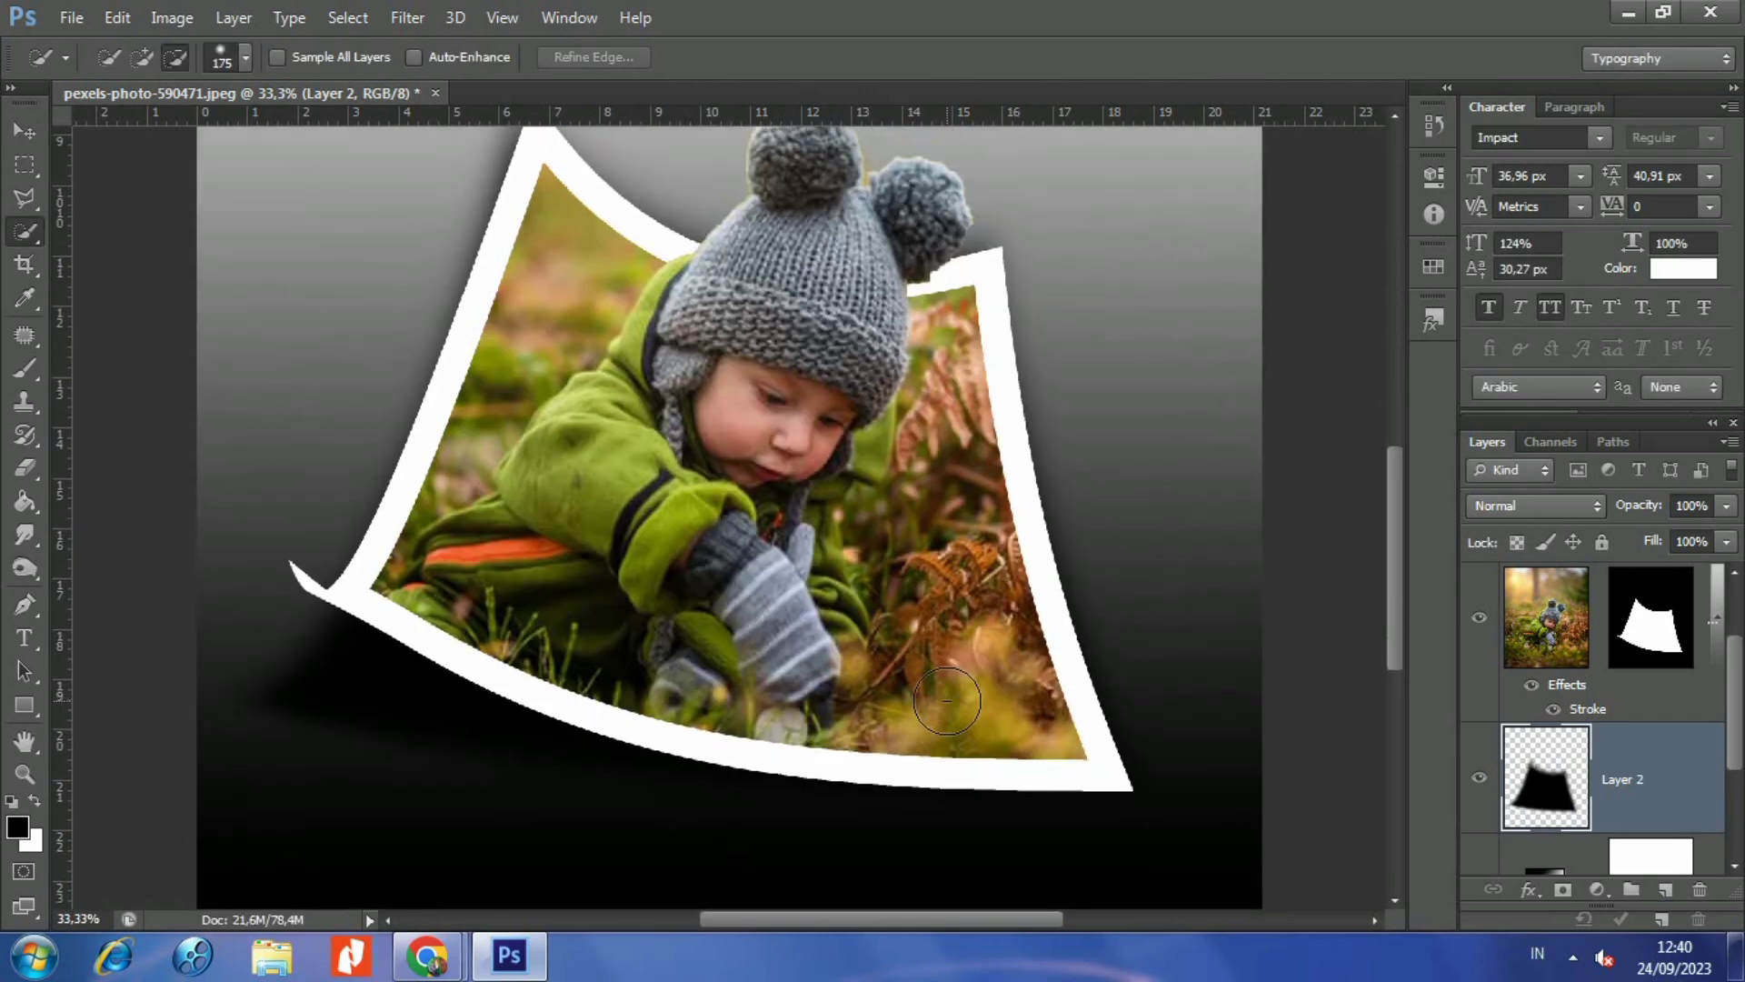